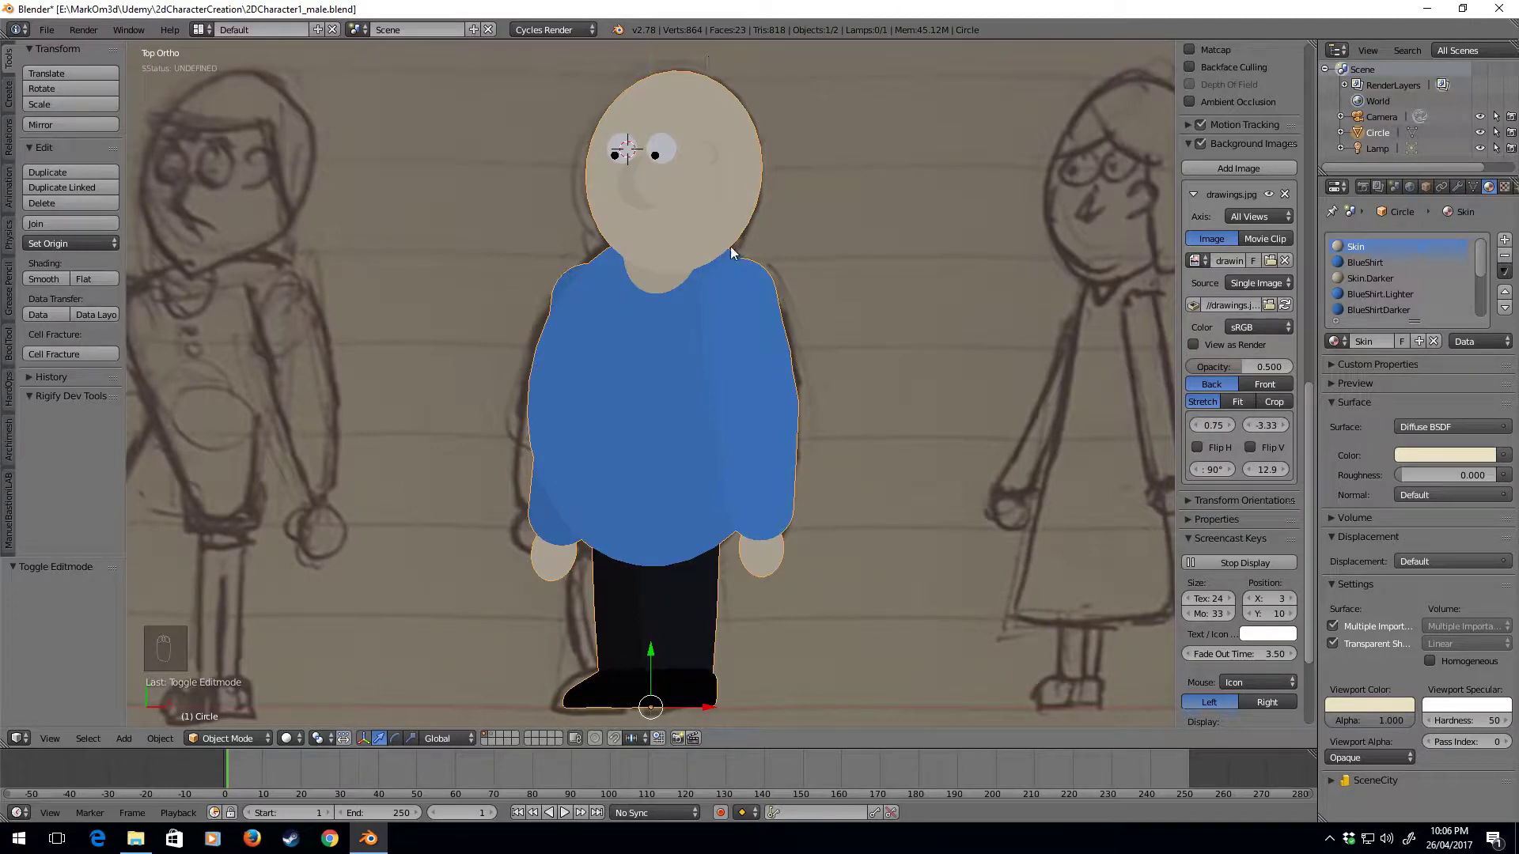
Examine the hair shapes sketched on the reference page and enter Edit Mode on the male character's mesh.
scroll(680, 428, down, 2)
scroll(671, 438, down, 3)
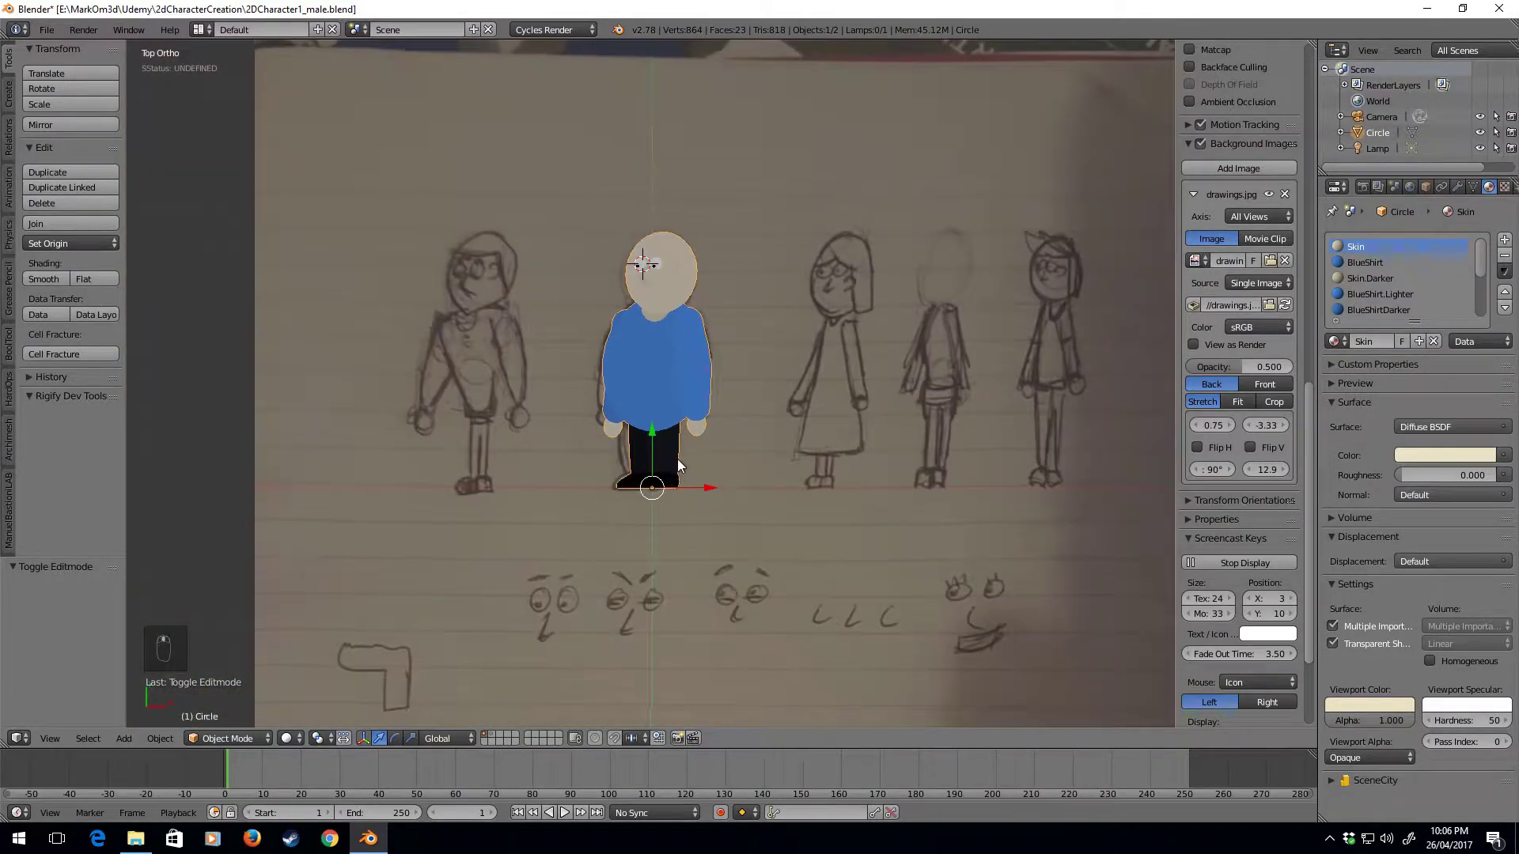
shift+middle_drag(673, 453, 711, 210)
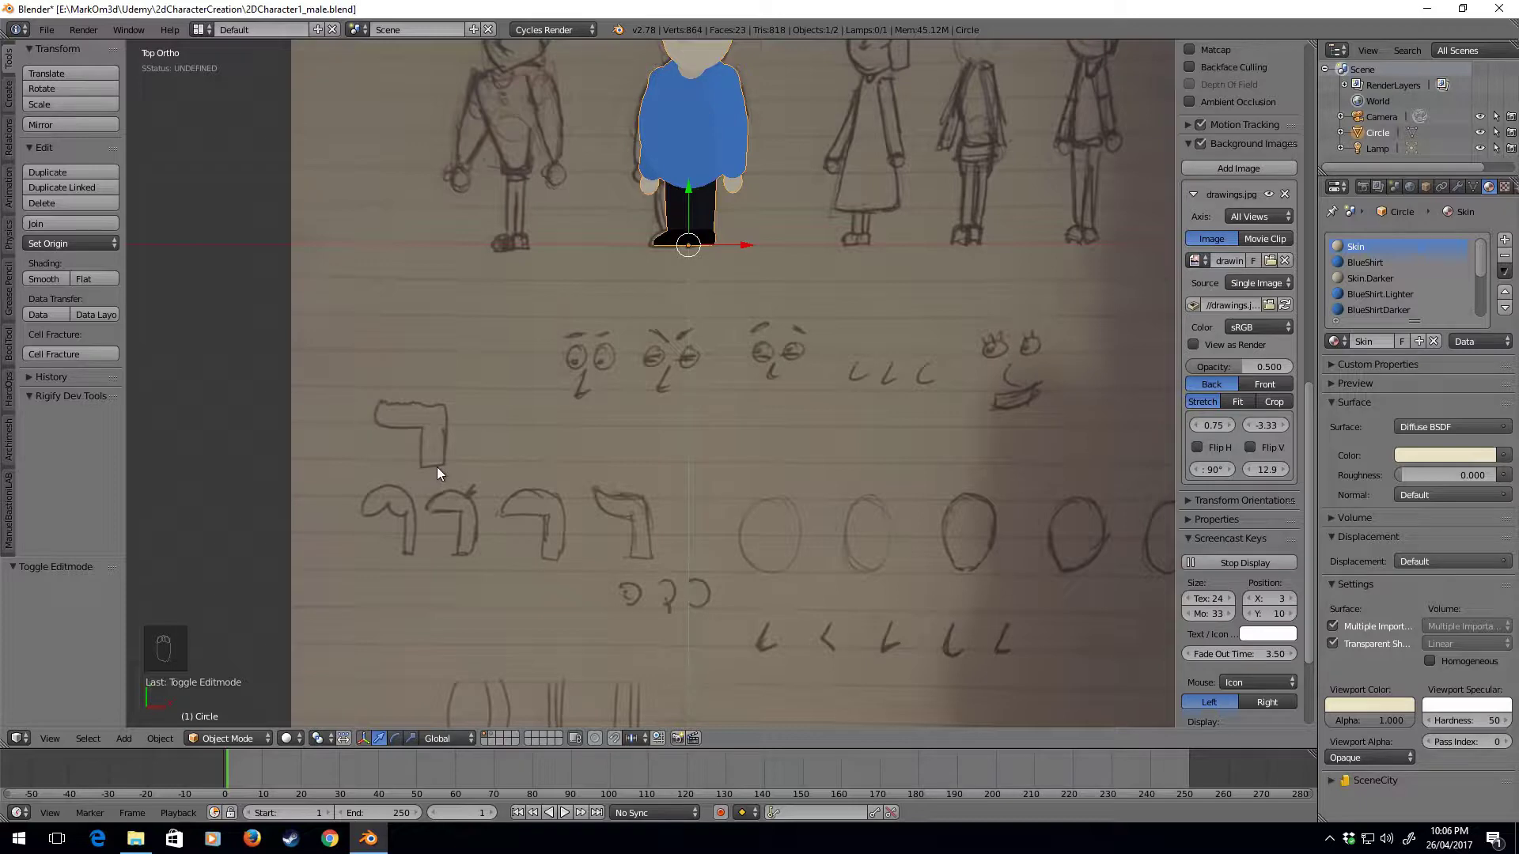
shift+middle_drag(549, 223, 505, 454)
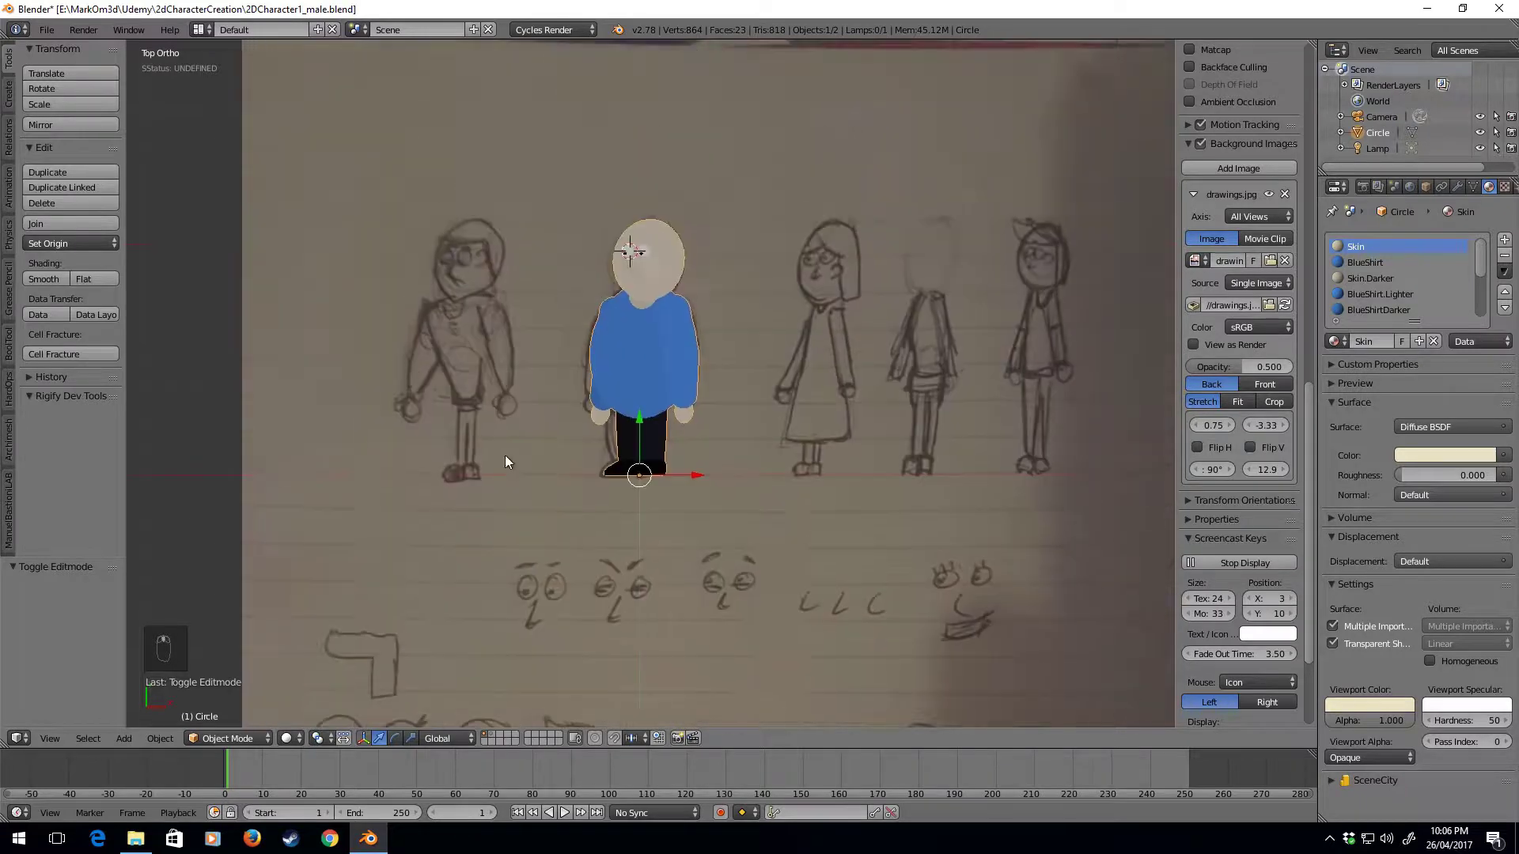
scroll(639, 311, up, 6)
shift+middle_drag(644, 257, 635, 362)
shift+scroll(655, 502, up, 3)
key(Tab)
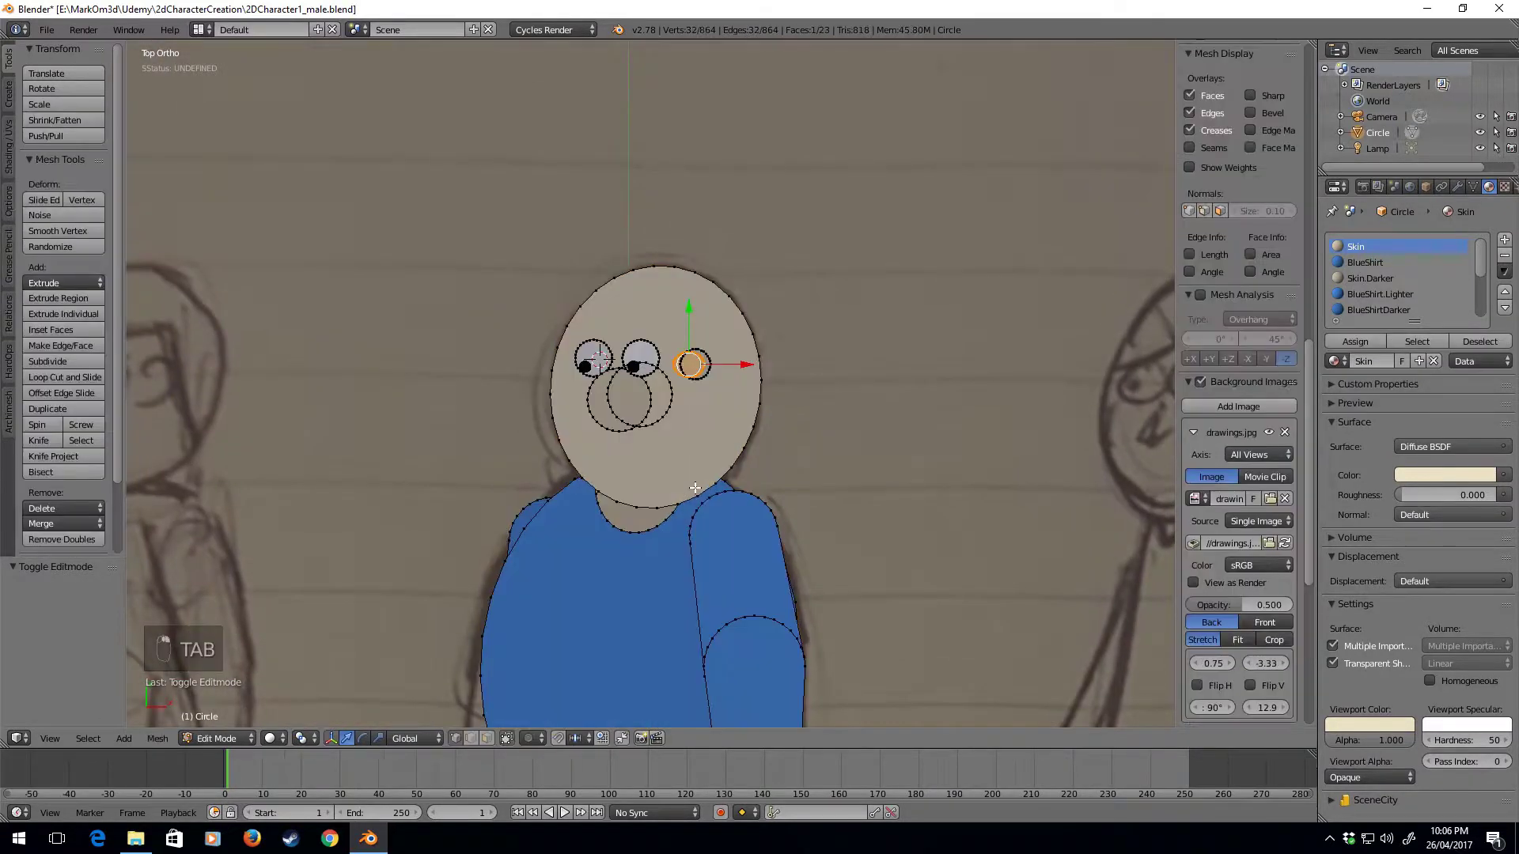
scroll(733, 500, up, 1)
scroll(740, 495, down, 7)
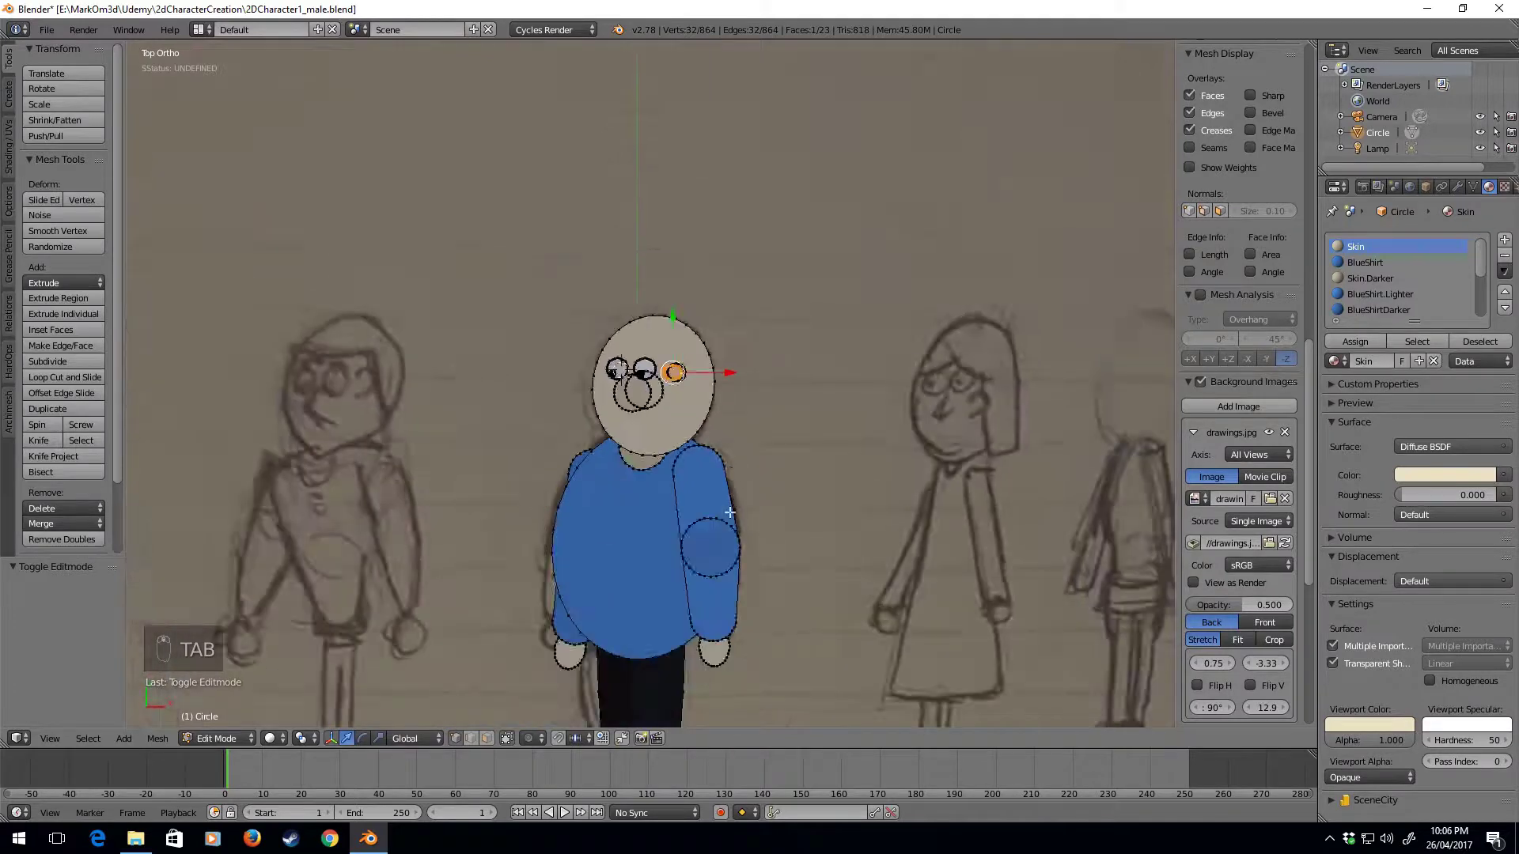
shift+middle_drag(703, 571, 763, 300)
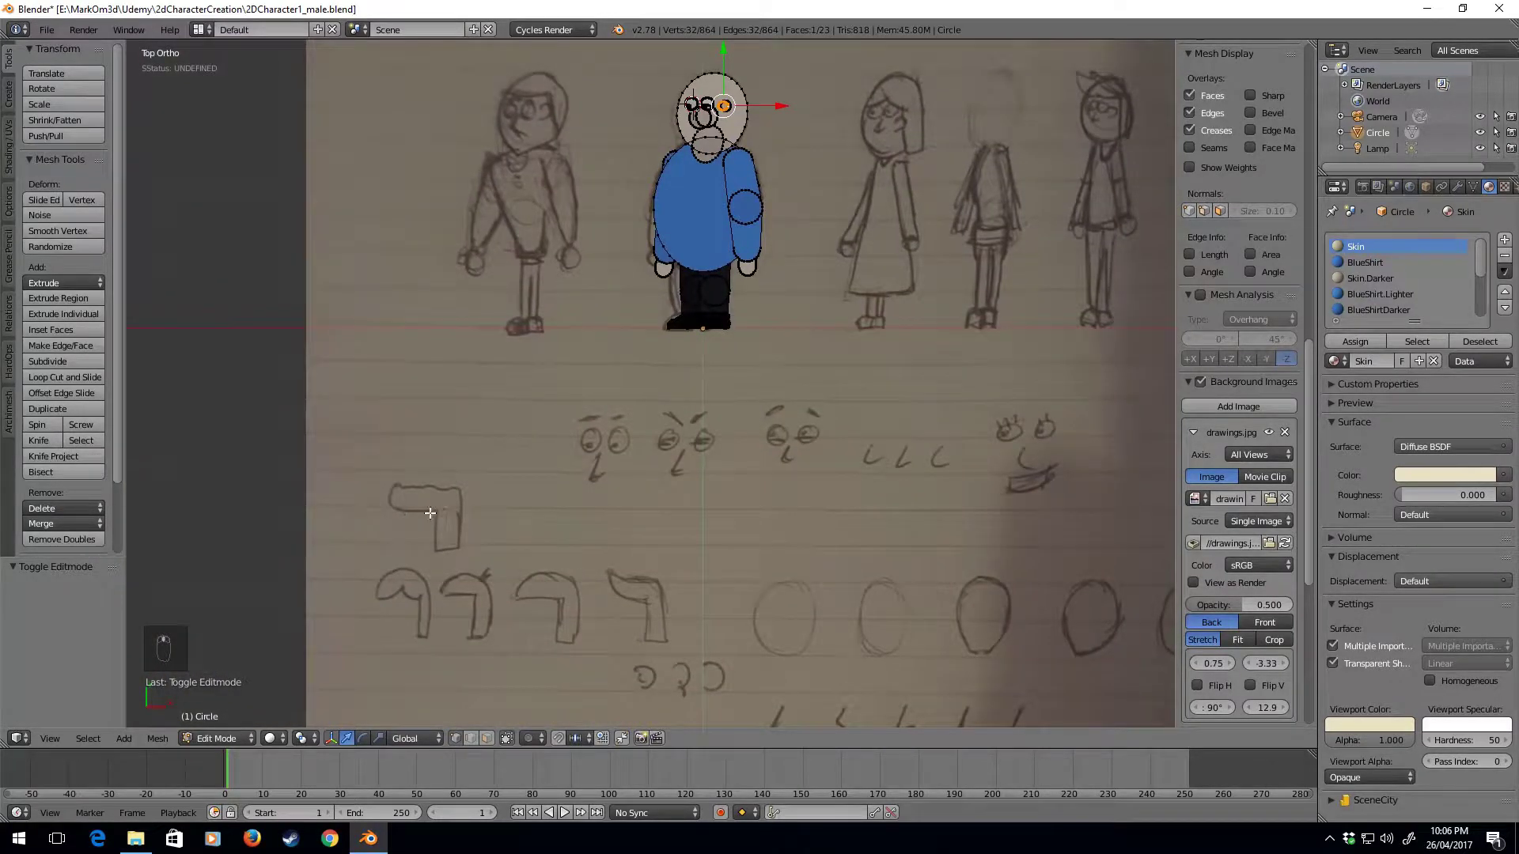
shift+middle_drag(744, 225, 729, 473)
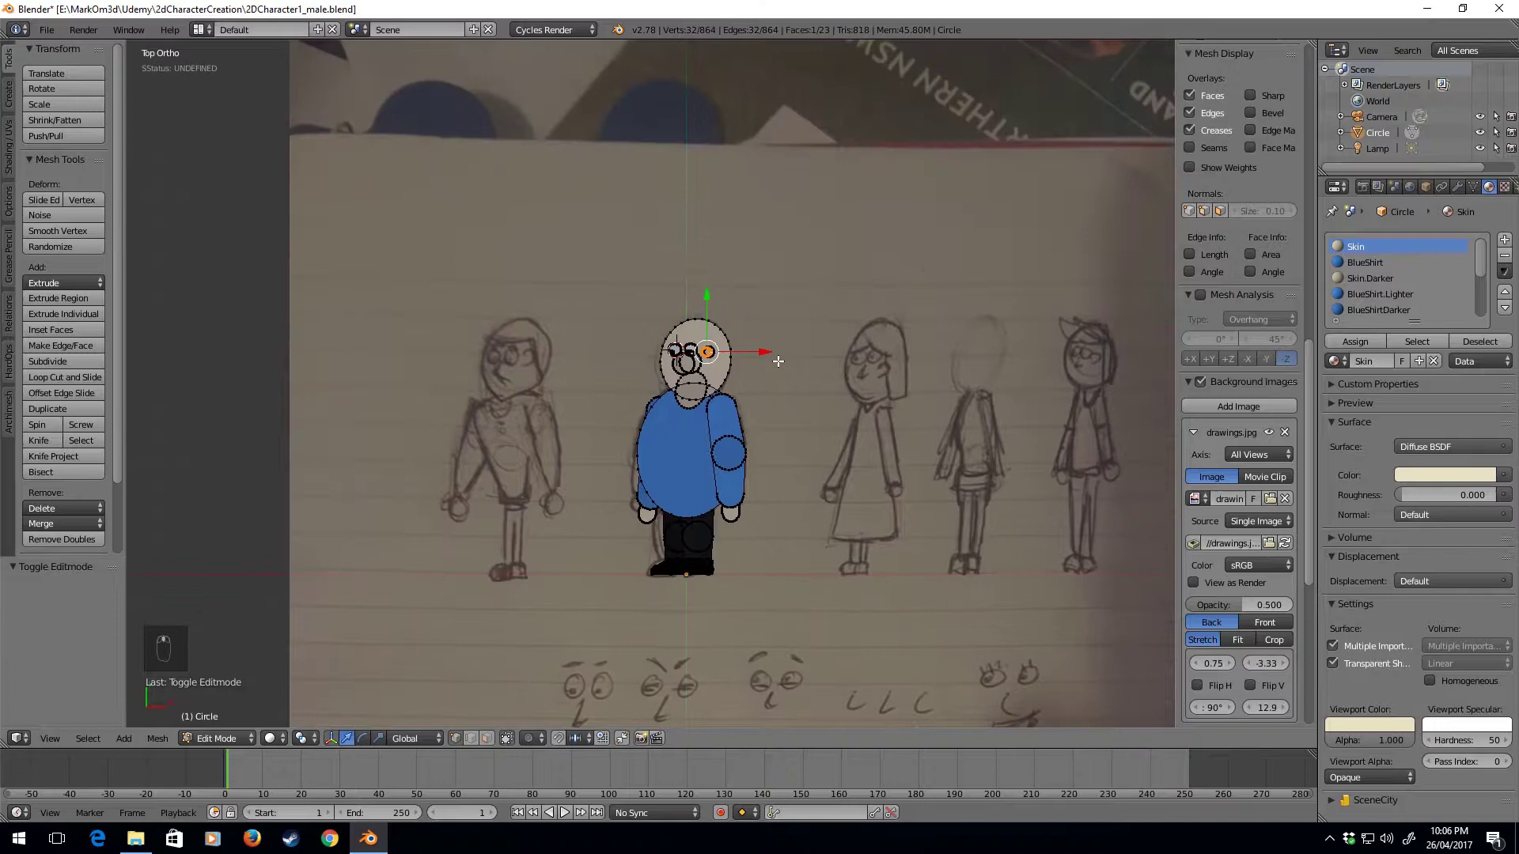
Add a 32-vertex circle to the character mesh at the head and scale it down to about 0.13.
scroll(752, 359, up, 6)
shift+middle_drag(772, 224, 681, 344)
scroll(697, 406, up, 2)
key(shift+a)
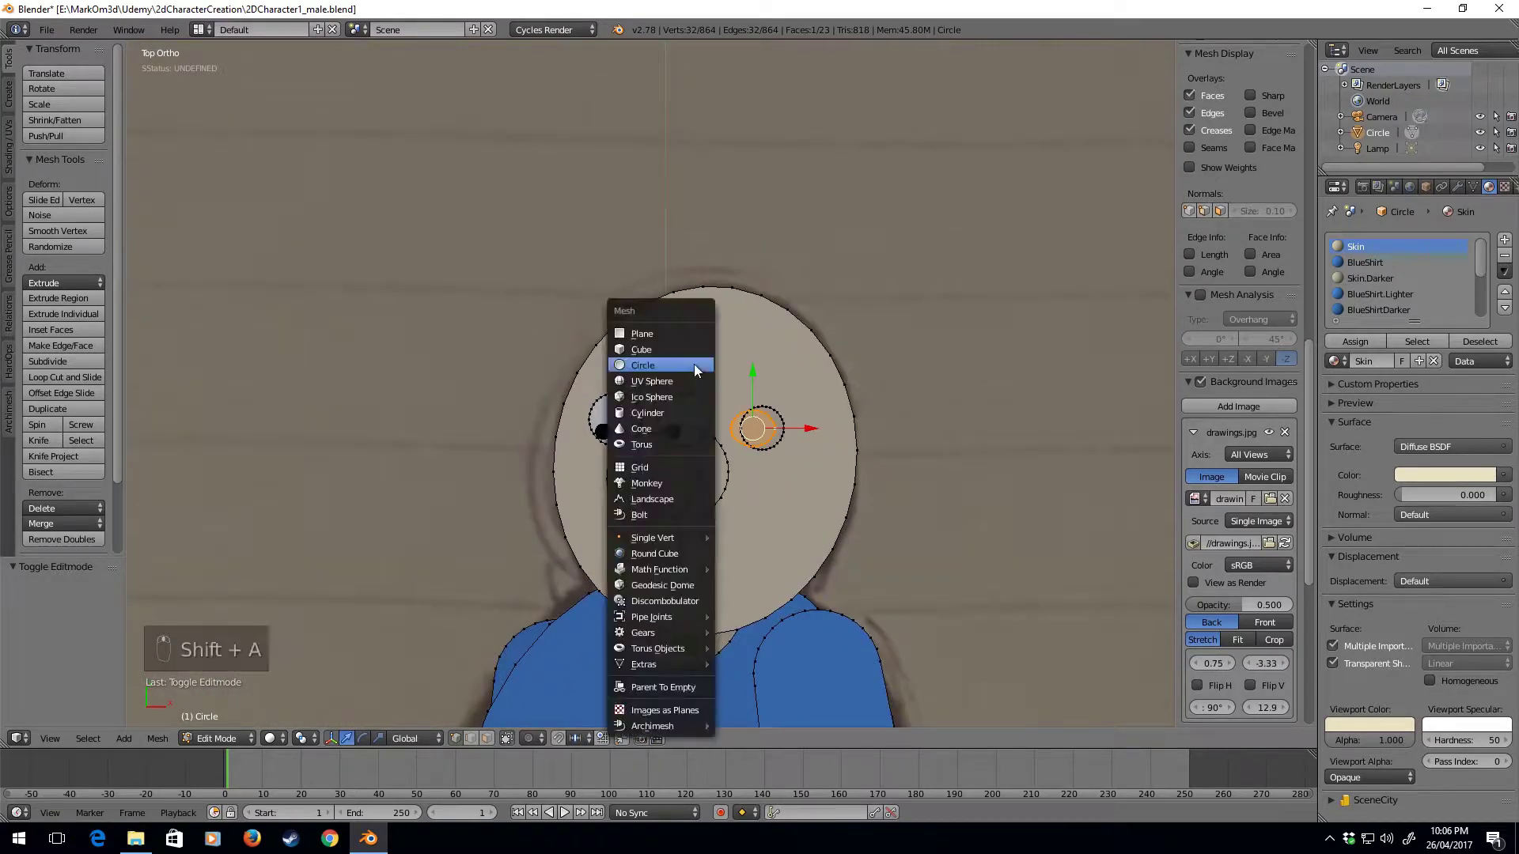
click(693, 366)
key(s)
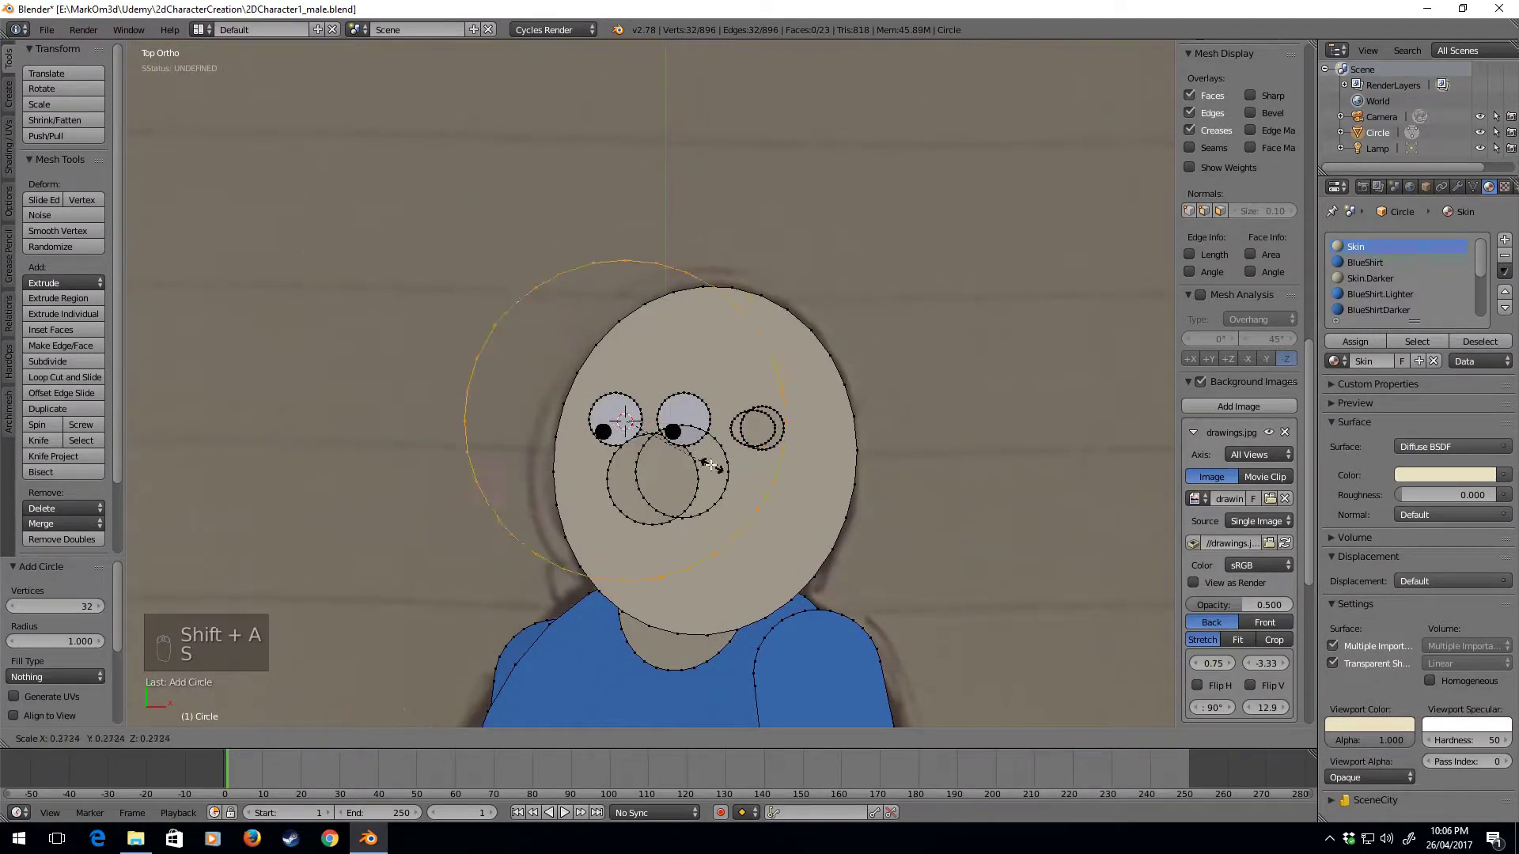
click(668, 441)
Position the circle over the upper-left edge of the head above the eyes, enlarging it in the final resize by about 1.14.
key(g)
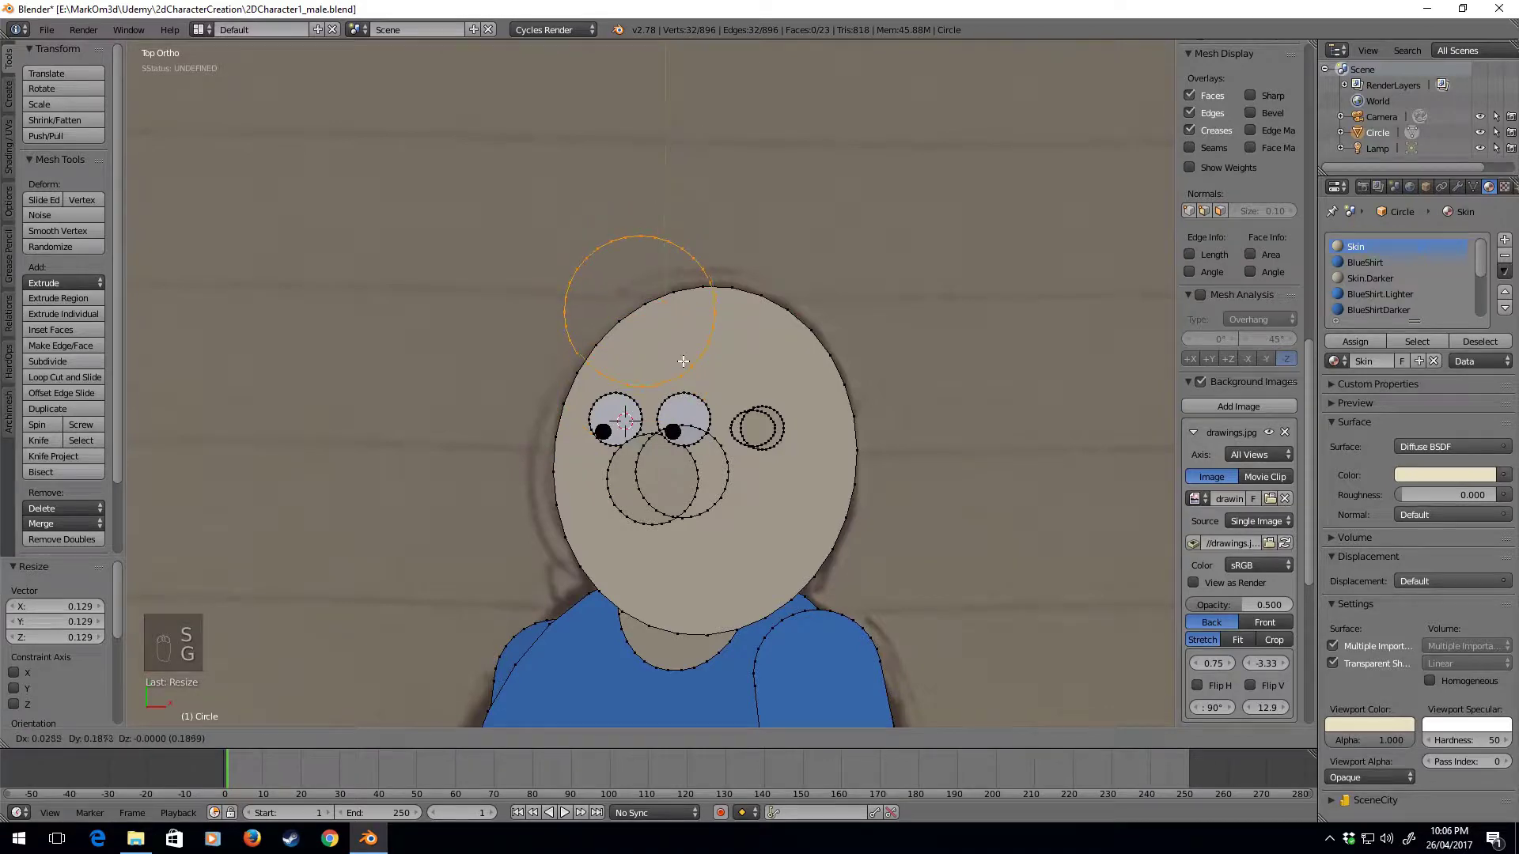
click(677, 348)
key(s)
click(794, 378)
middle_drag(795, 379, 699, 302)
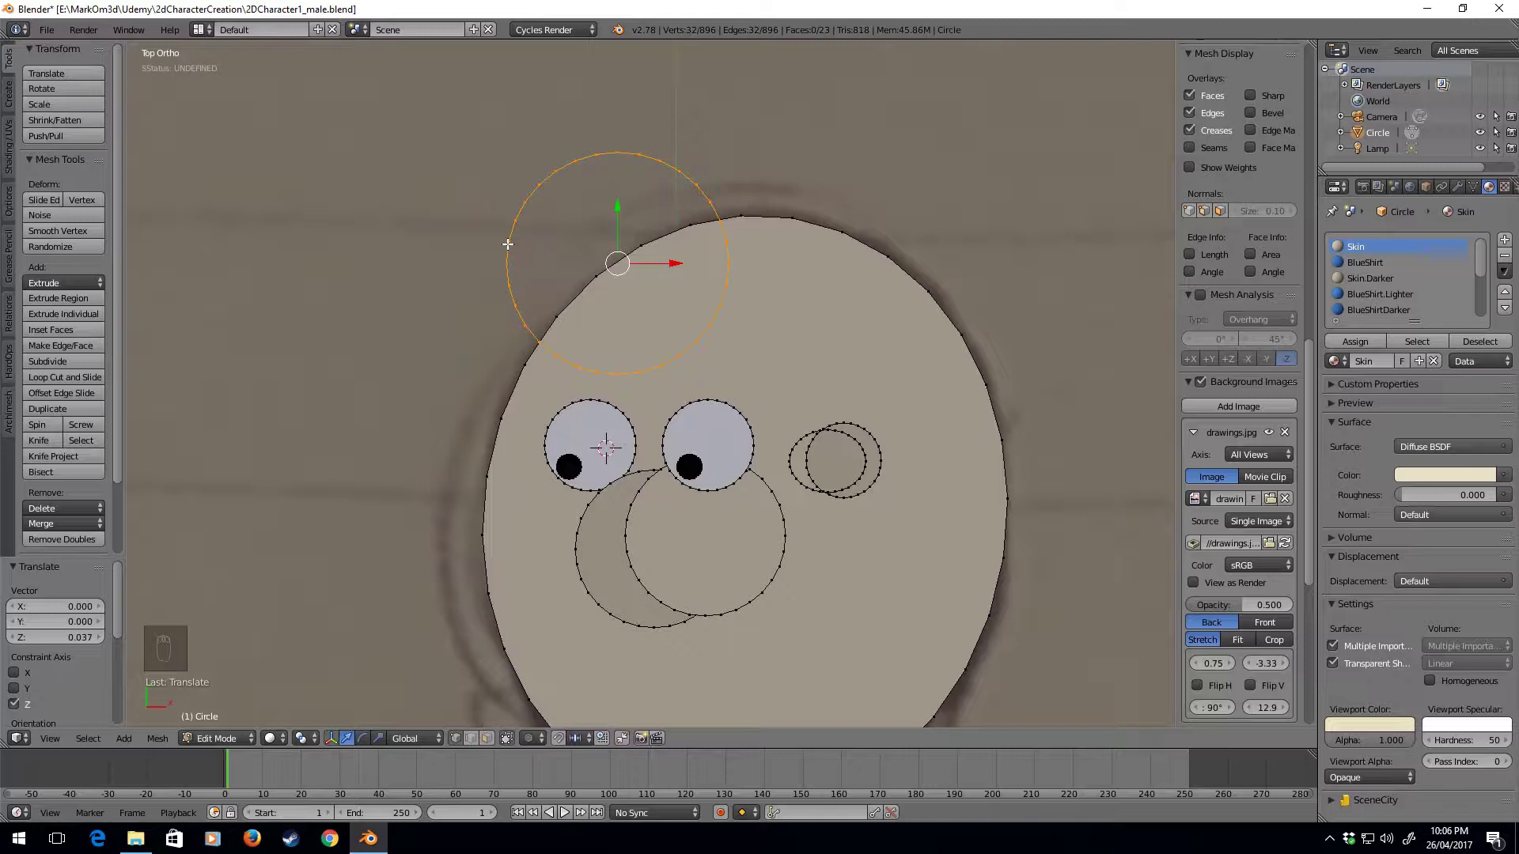
key(s)
click(735, 329)
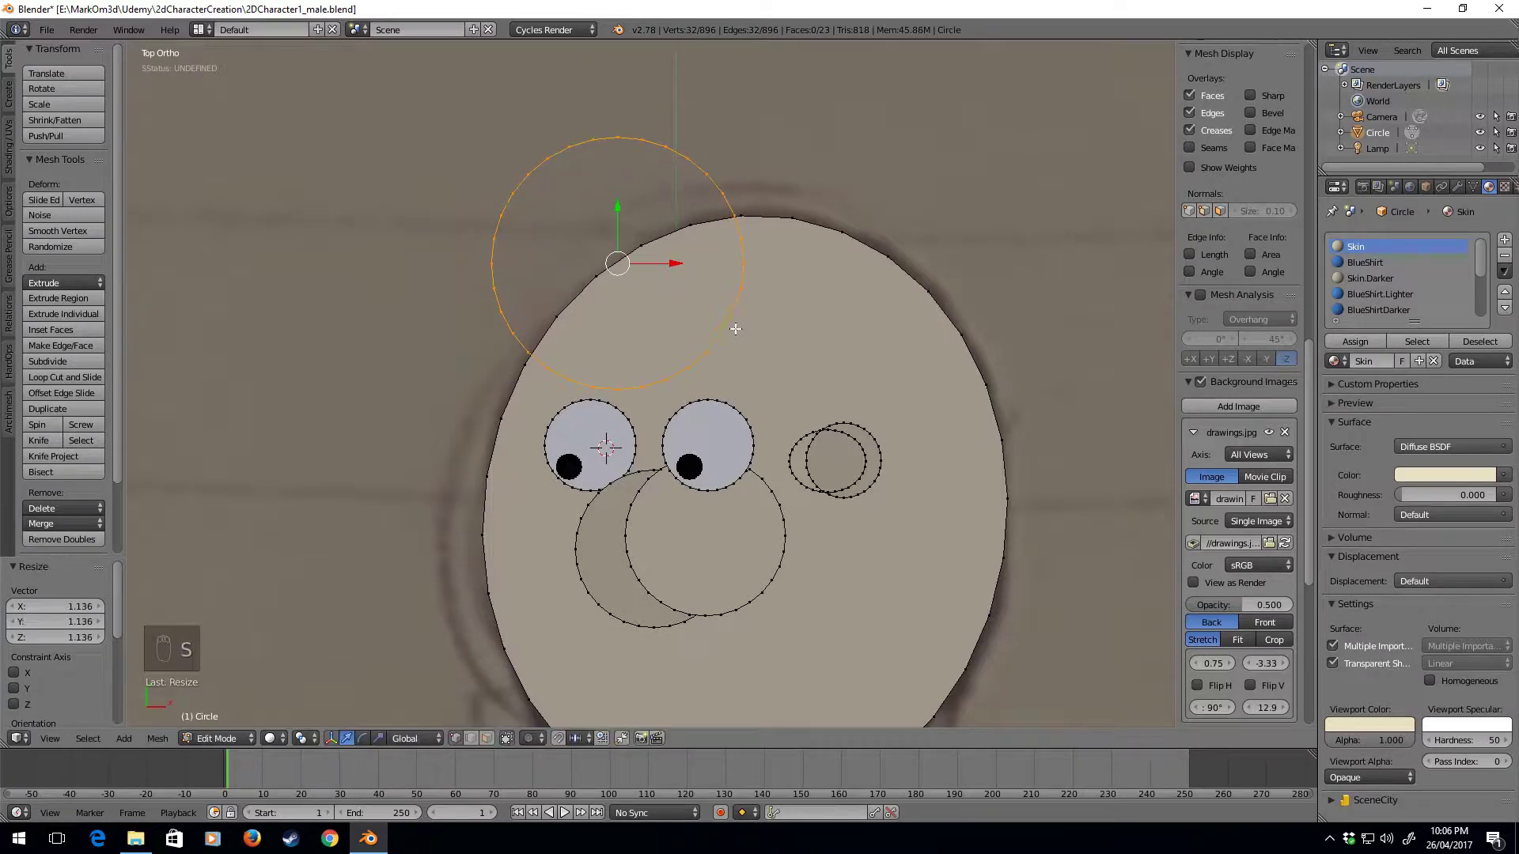
key(g)
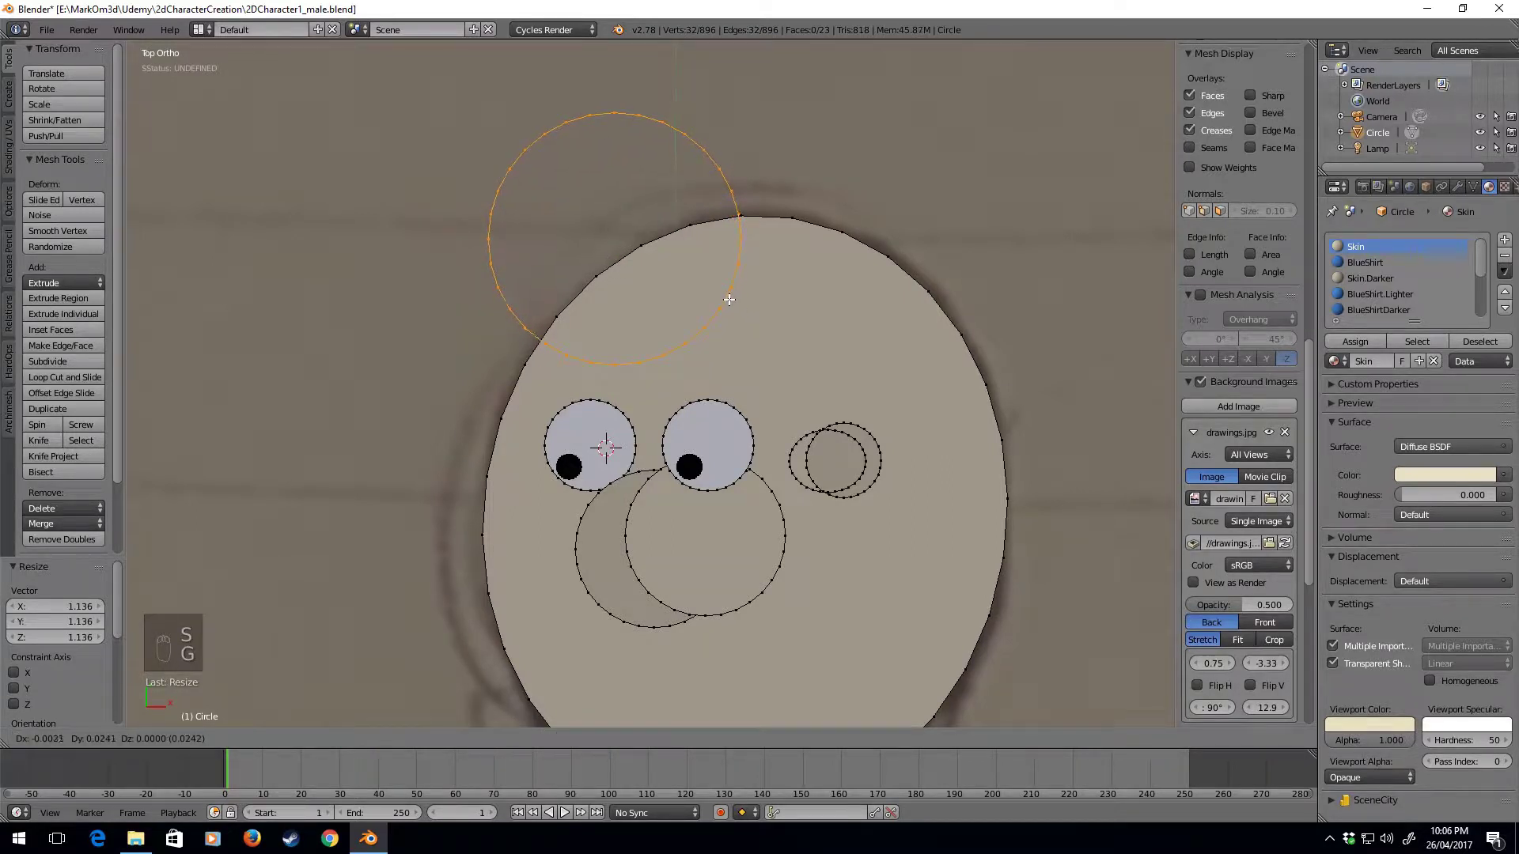
click(728, 301)
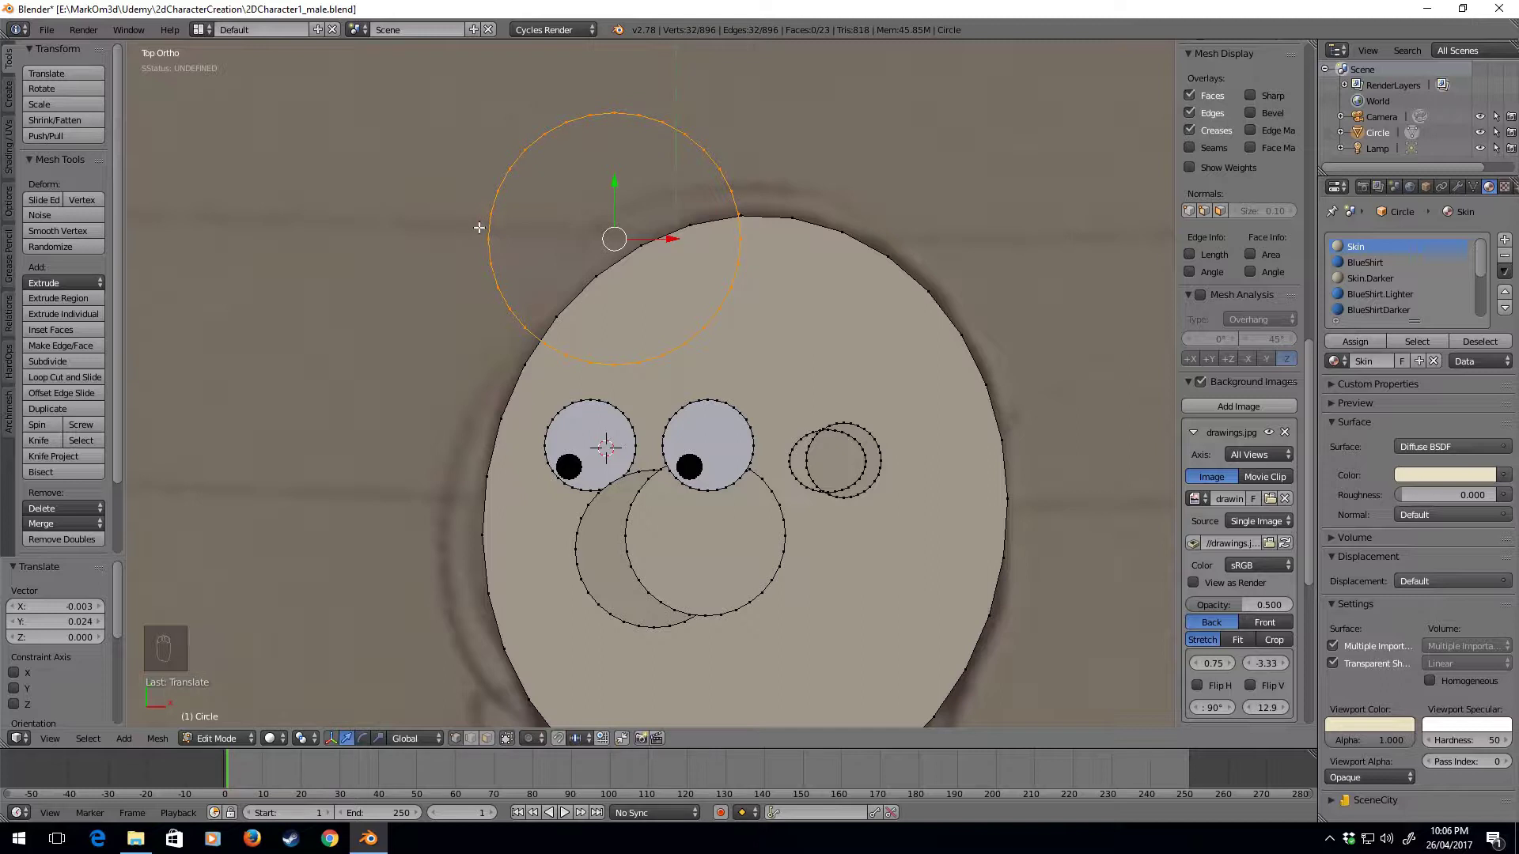
Delete the circle's vertices except for its lower-left quarter arc.
key(b)
middle_drag(469, 225, 625, 372)
key(Delete)
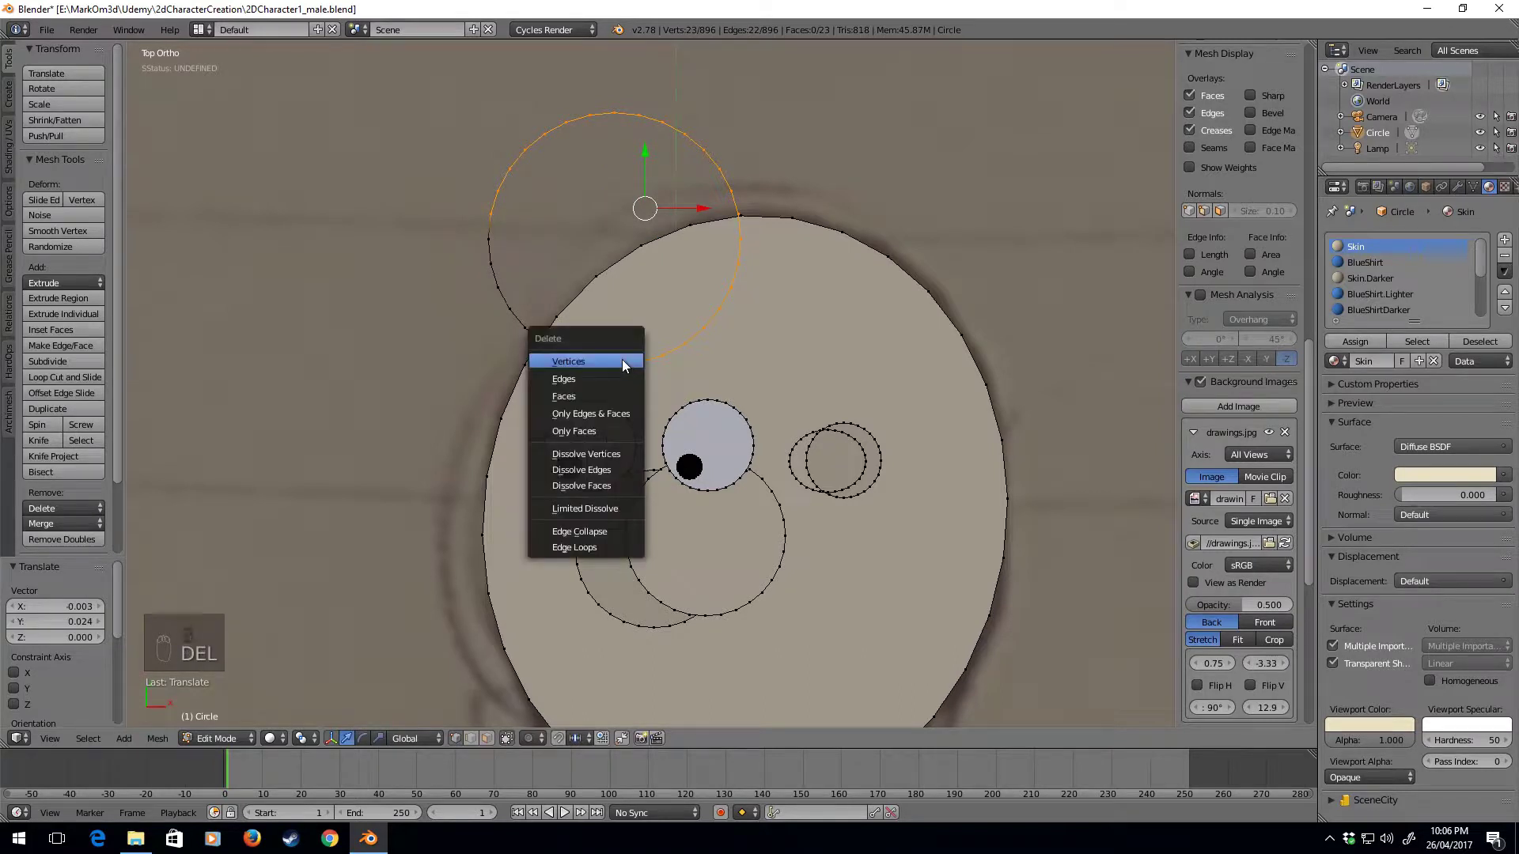
click(621, 359)
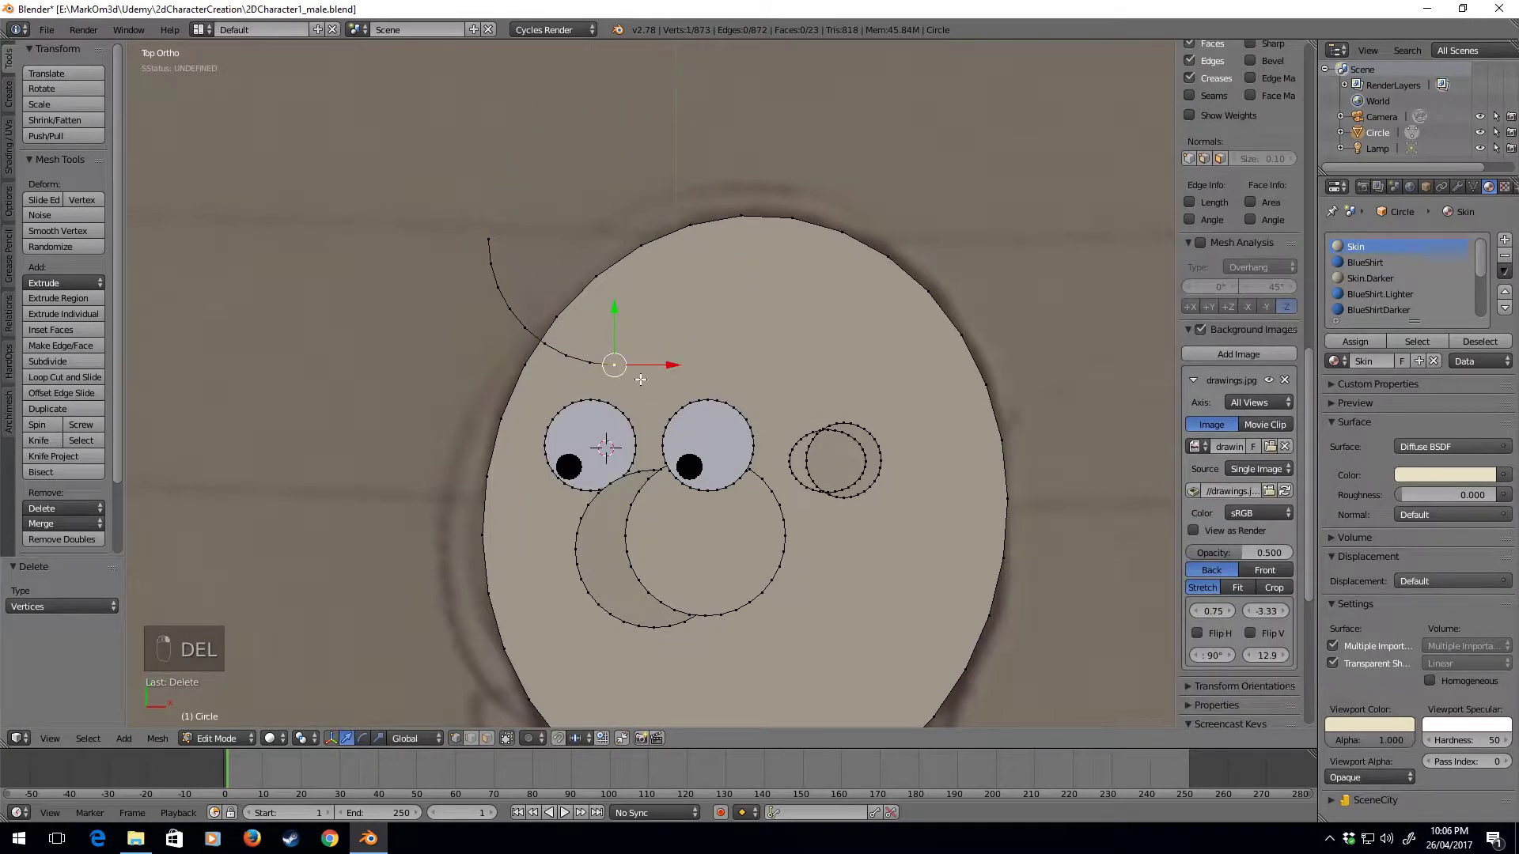
Extrude the arc's lower end about 0.28 rightward along X across the forehead and about 0.33 down along Y.
key(e)
key(x)
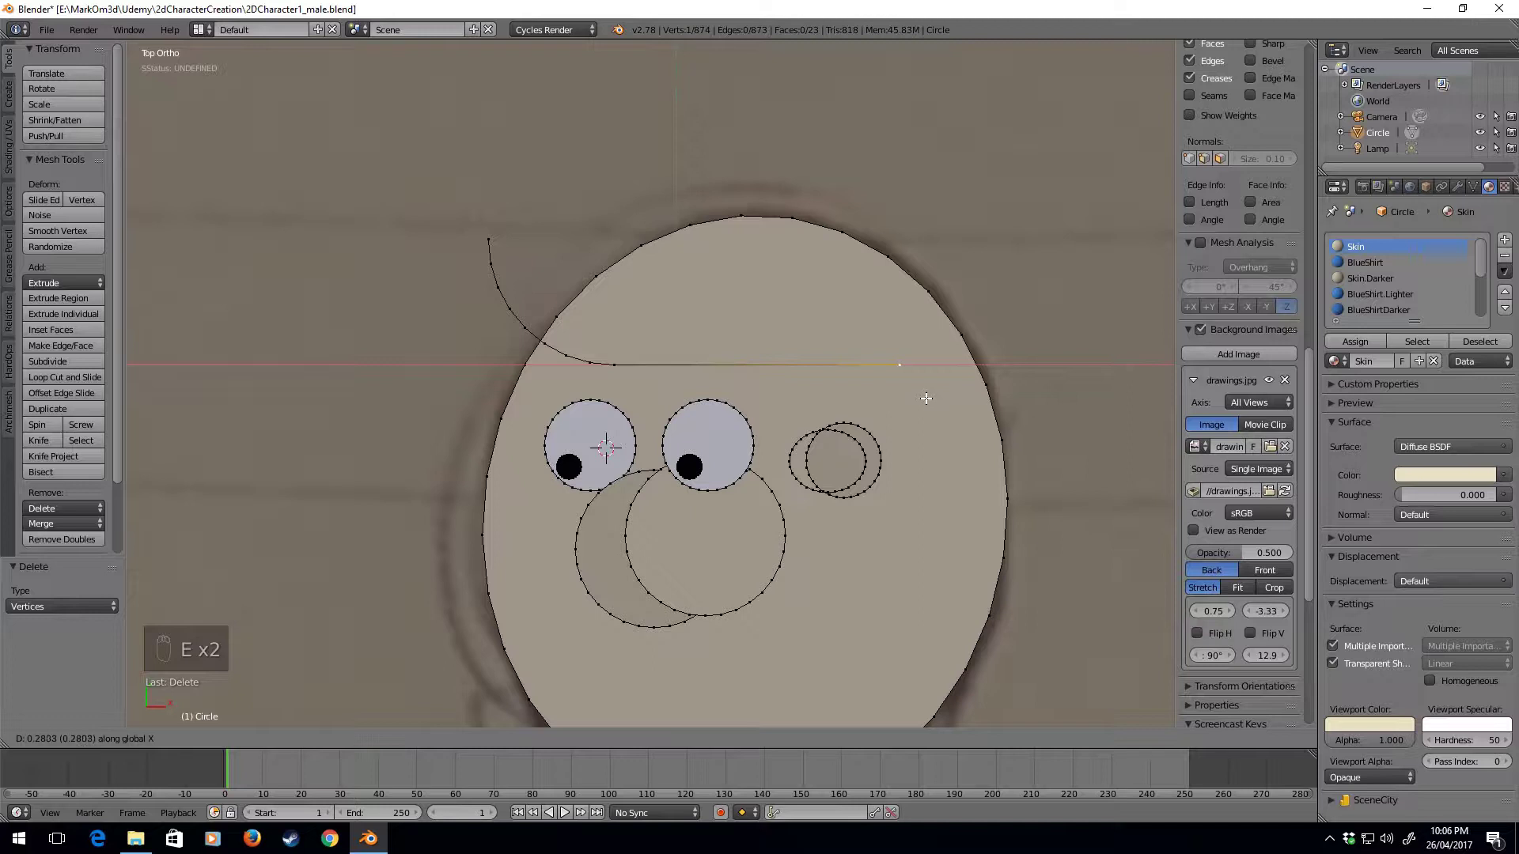
click(921, 400)
key(e)
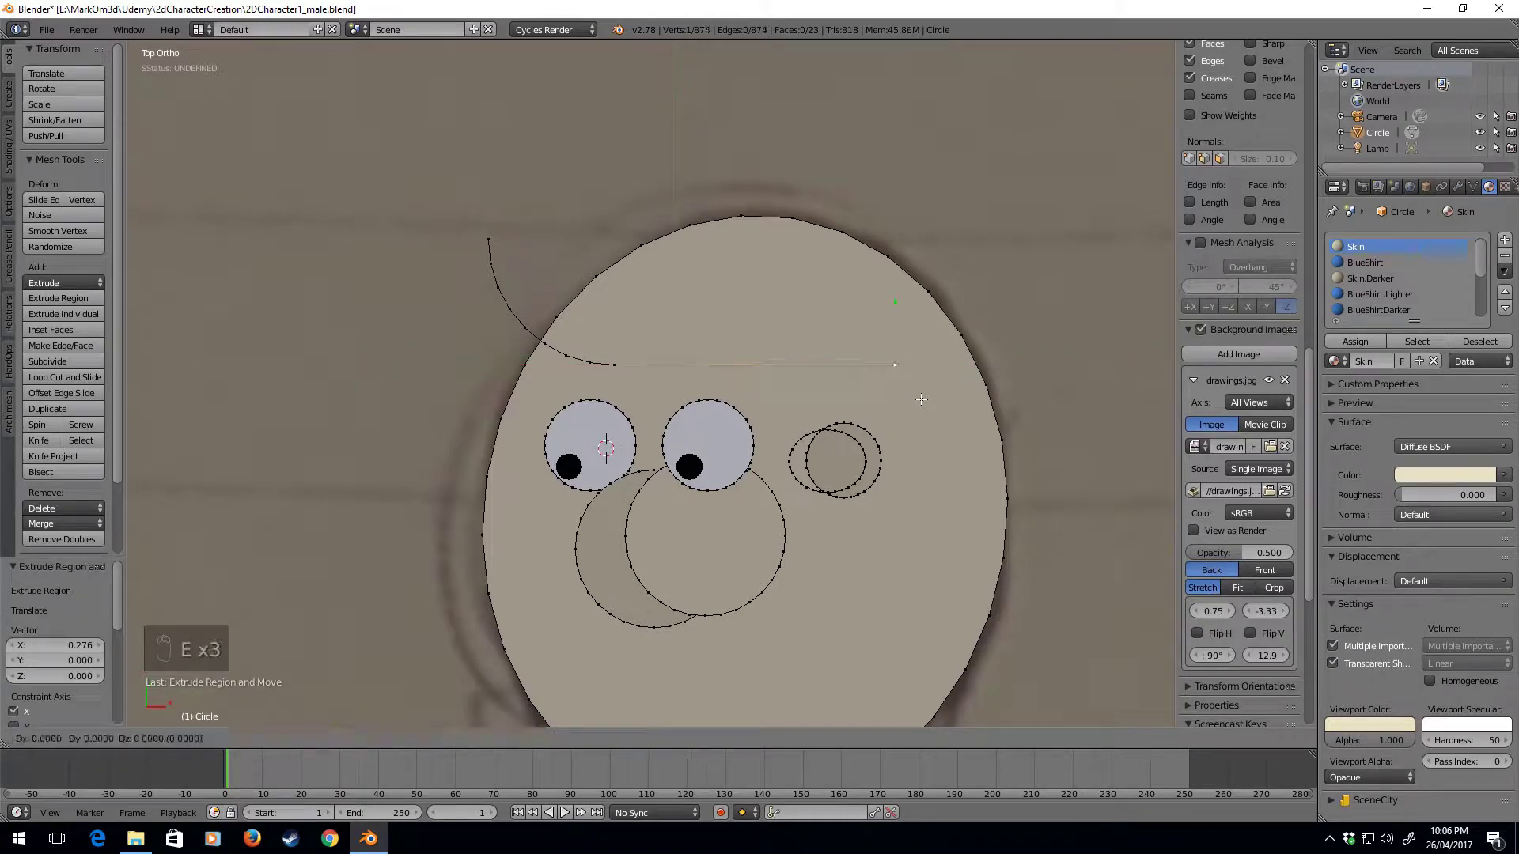
key(y)
click(955, 68)
shift+middle_drag(1002, 634, 889, 367)
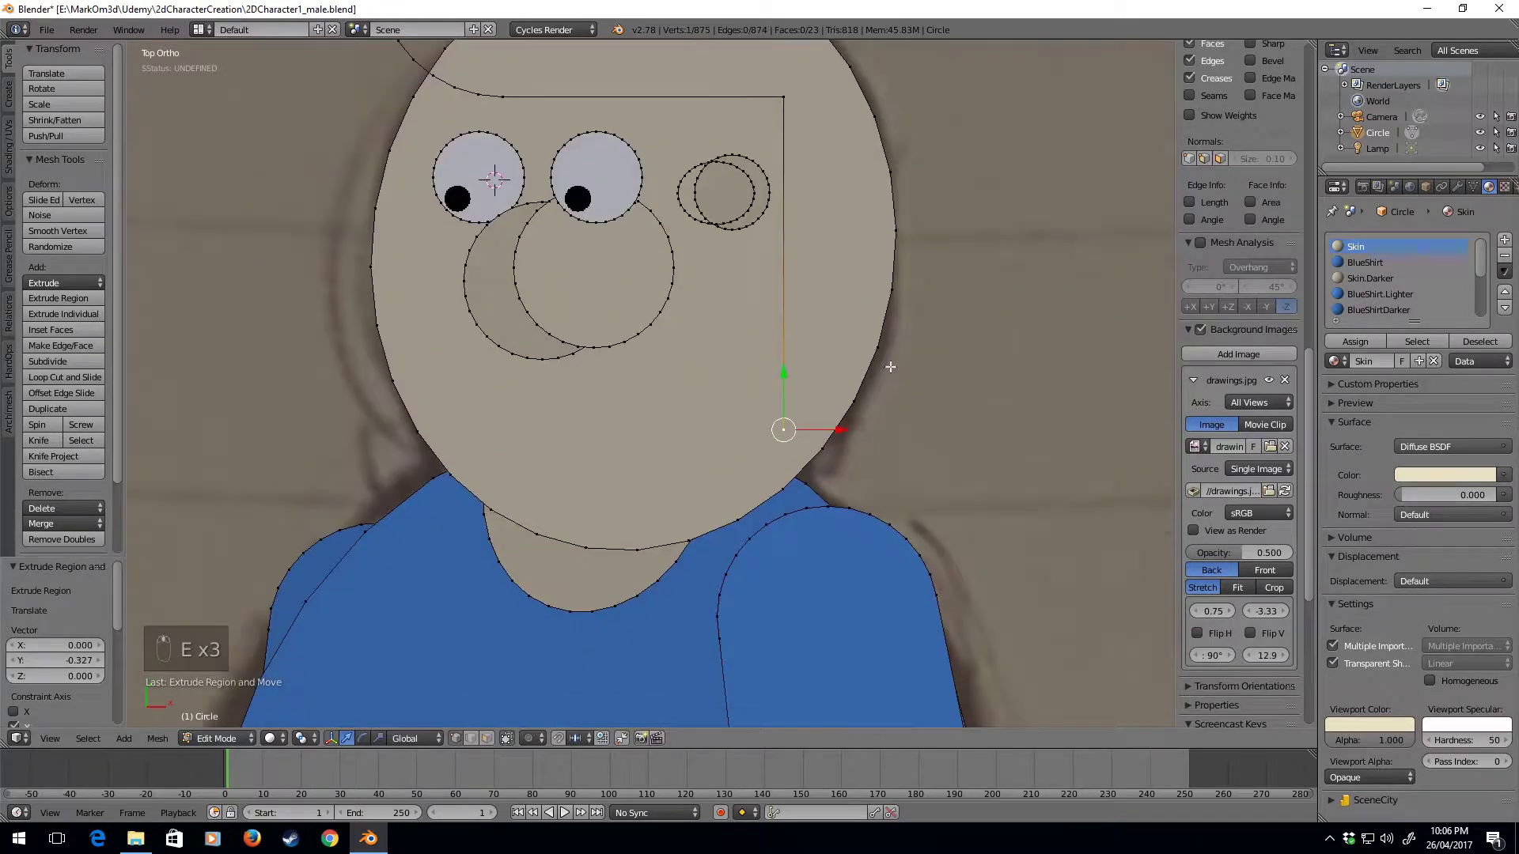
Extrude the lower end of the vertical line about 0.12 rightward along X past the head's edge.
key(r)
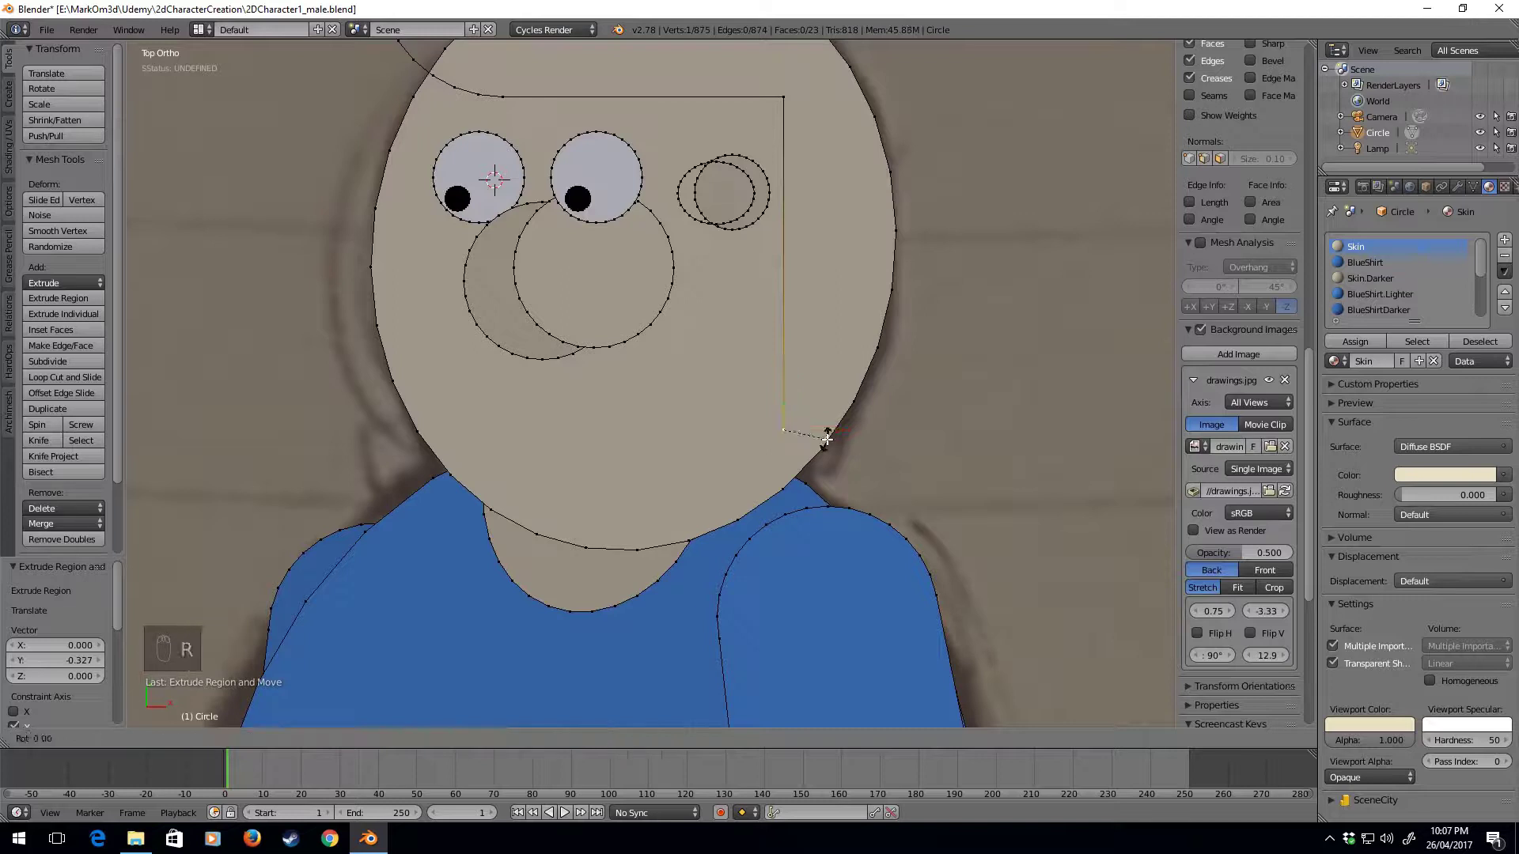
right_click(827, 438)
key(e)
key(x)
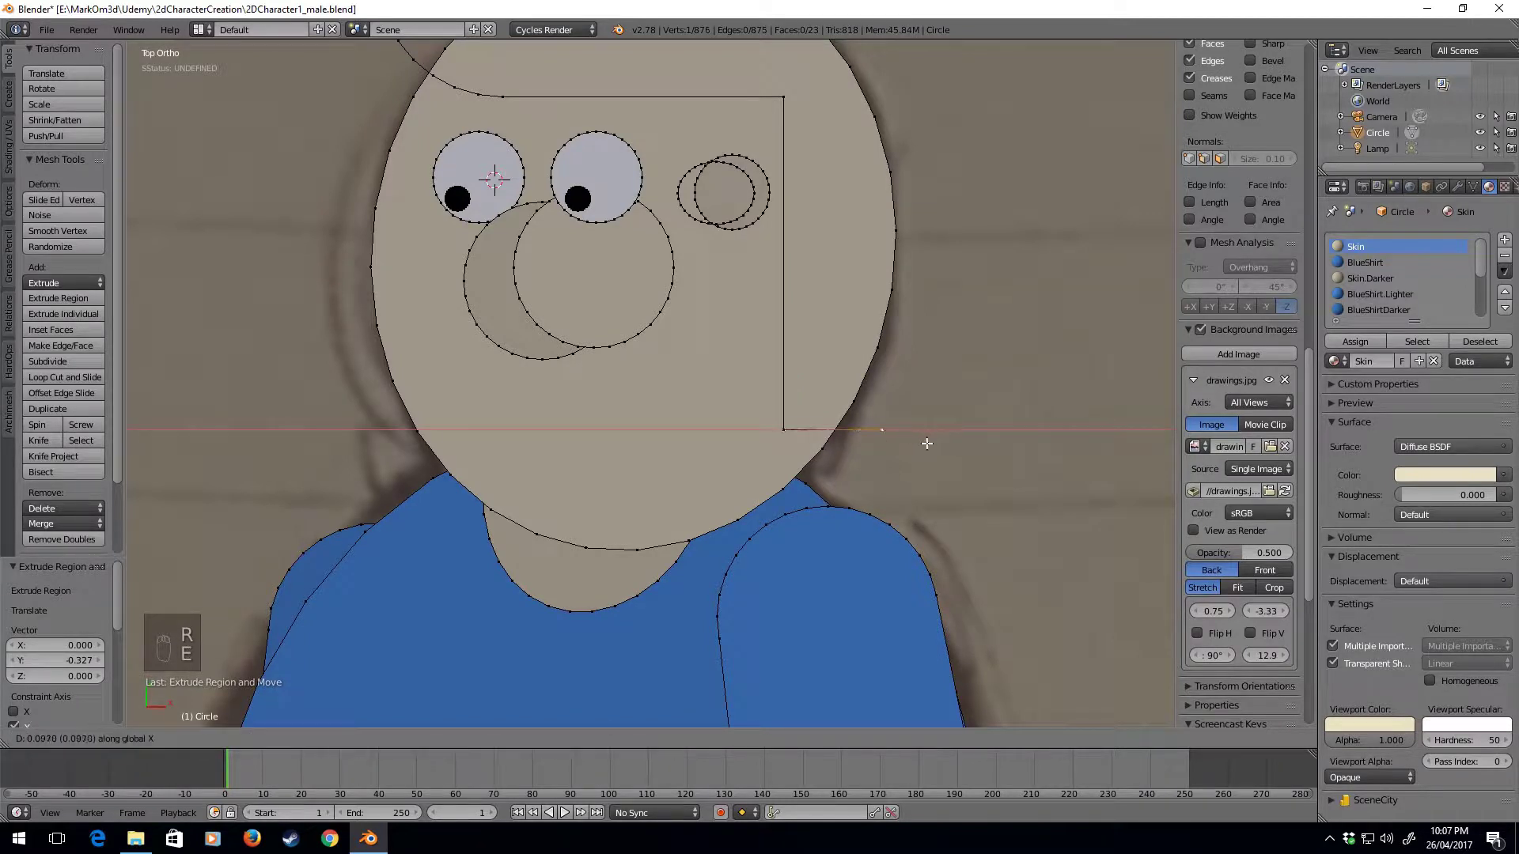
click(939, 446)
key(r)
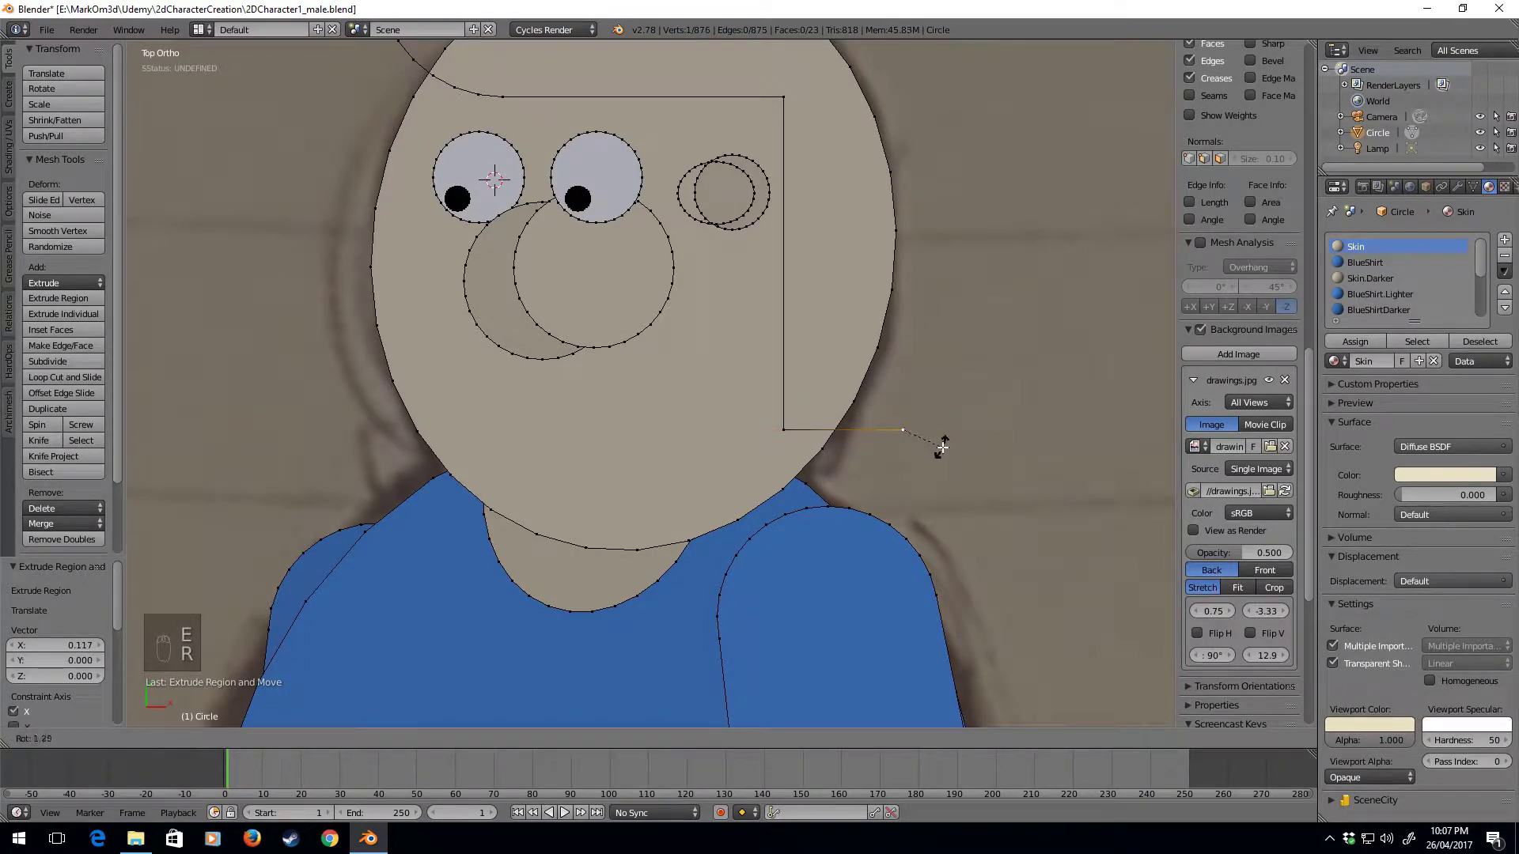
key(y)
right_click(912, 187)
Extrude the outer end about 0.43 upward along Y and raise it about 0.02 more, level with the arc's top.
shift+middle_drag(924, 163, 800, 229)
key(e)
key(y)
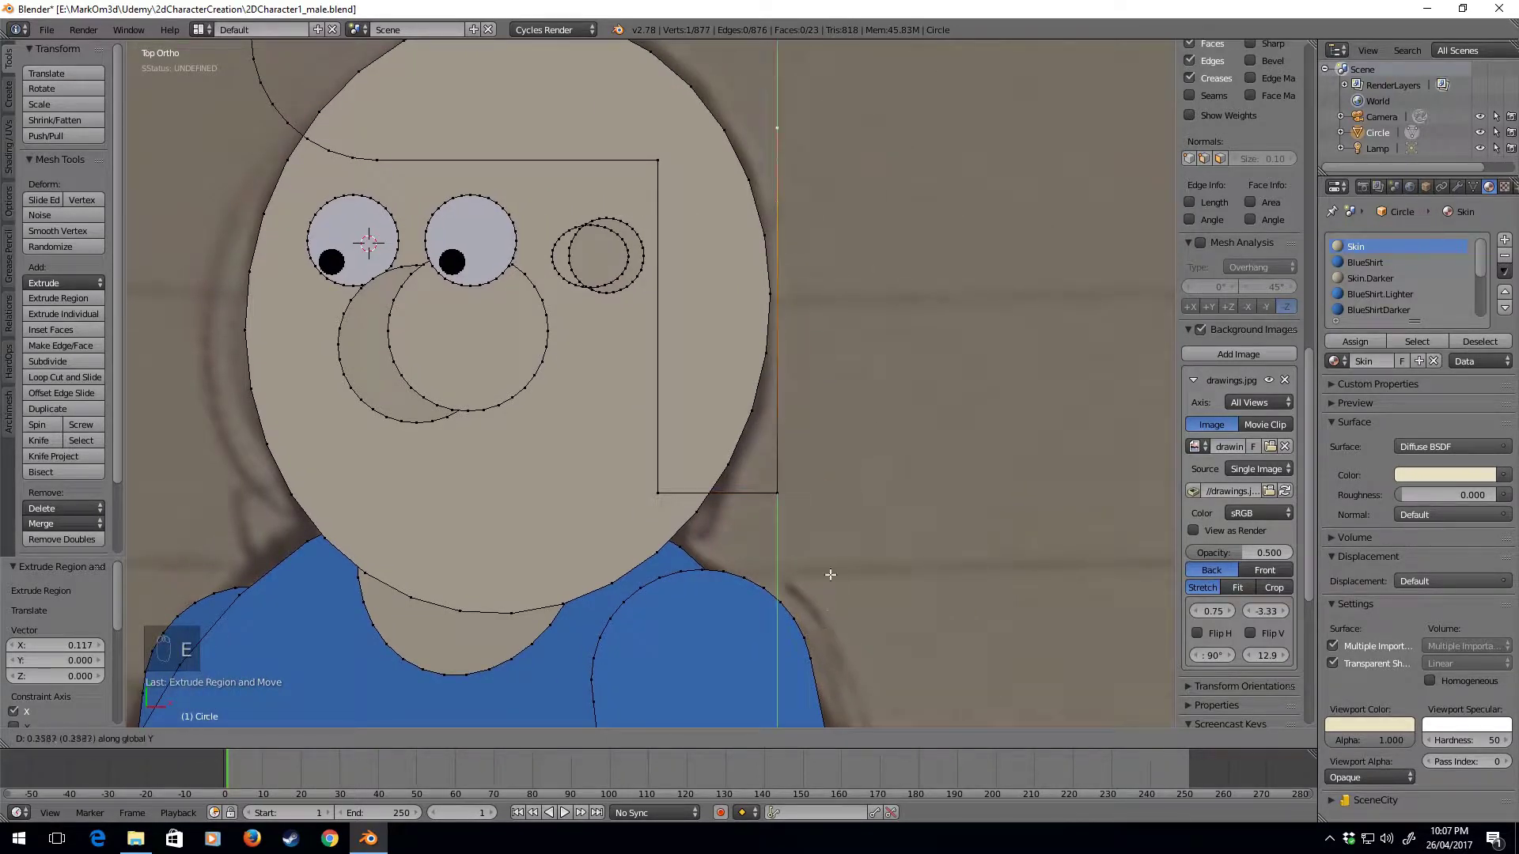
click(818, 409)
shift+middle_drag(818, 408, 808, 812)
drag(767, 398, 775, 382)
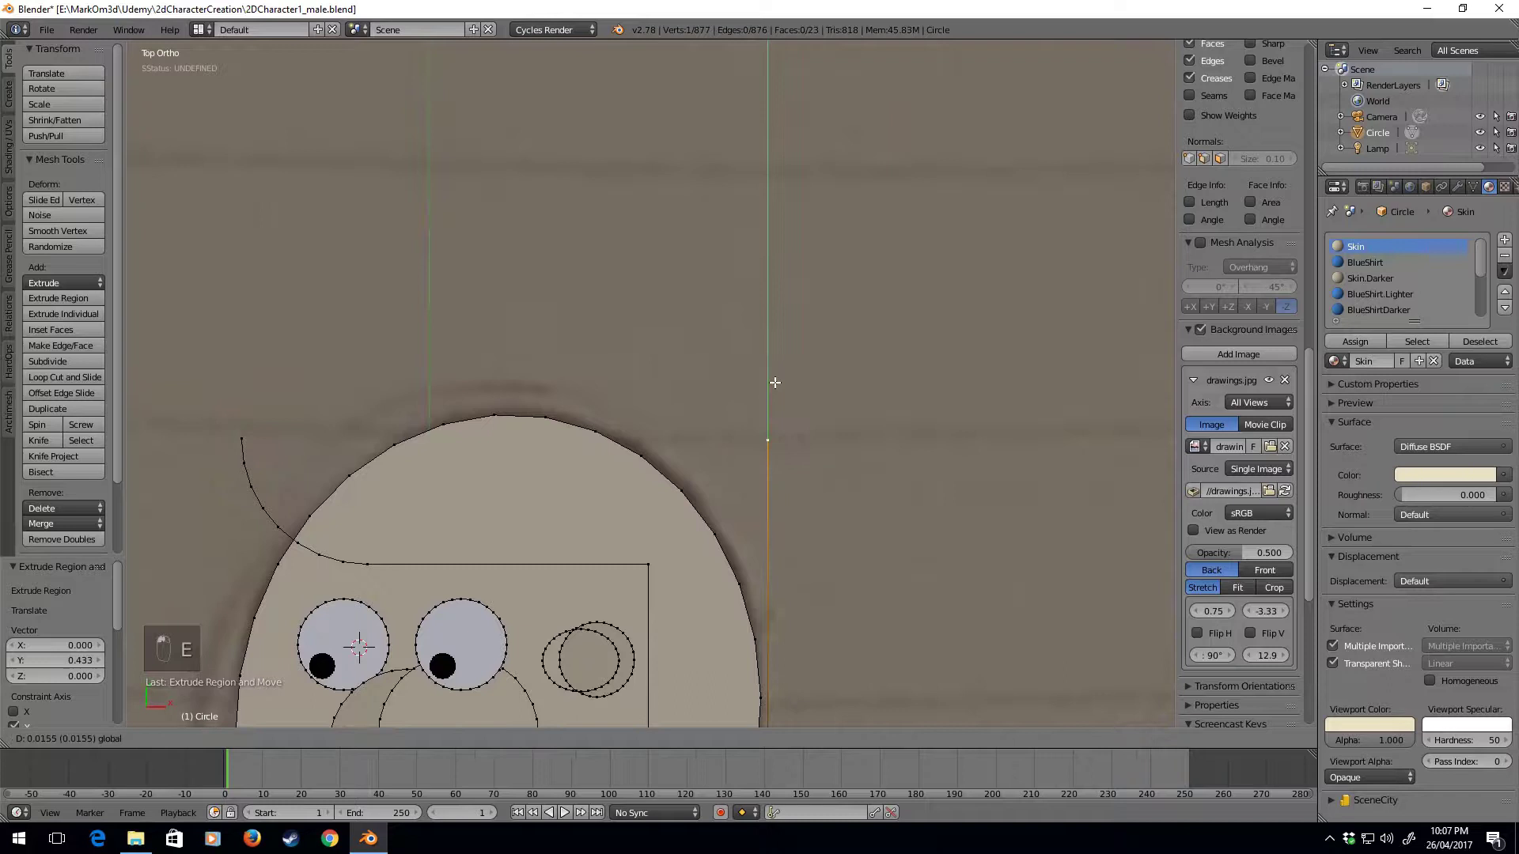
click(775, 380)
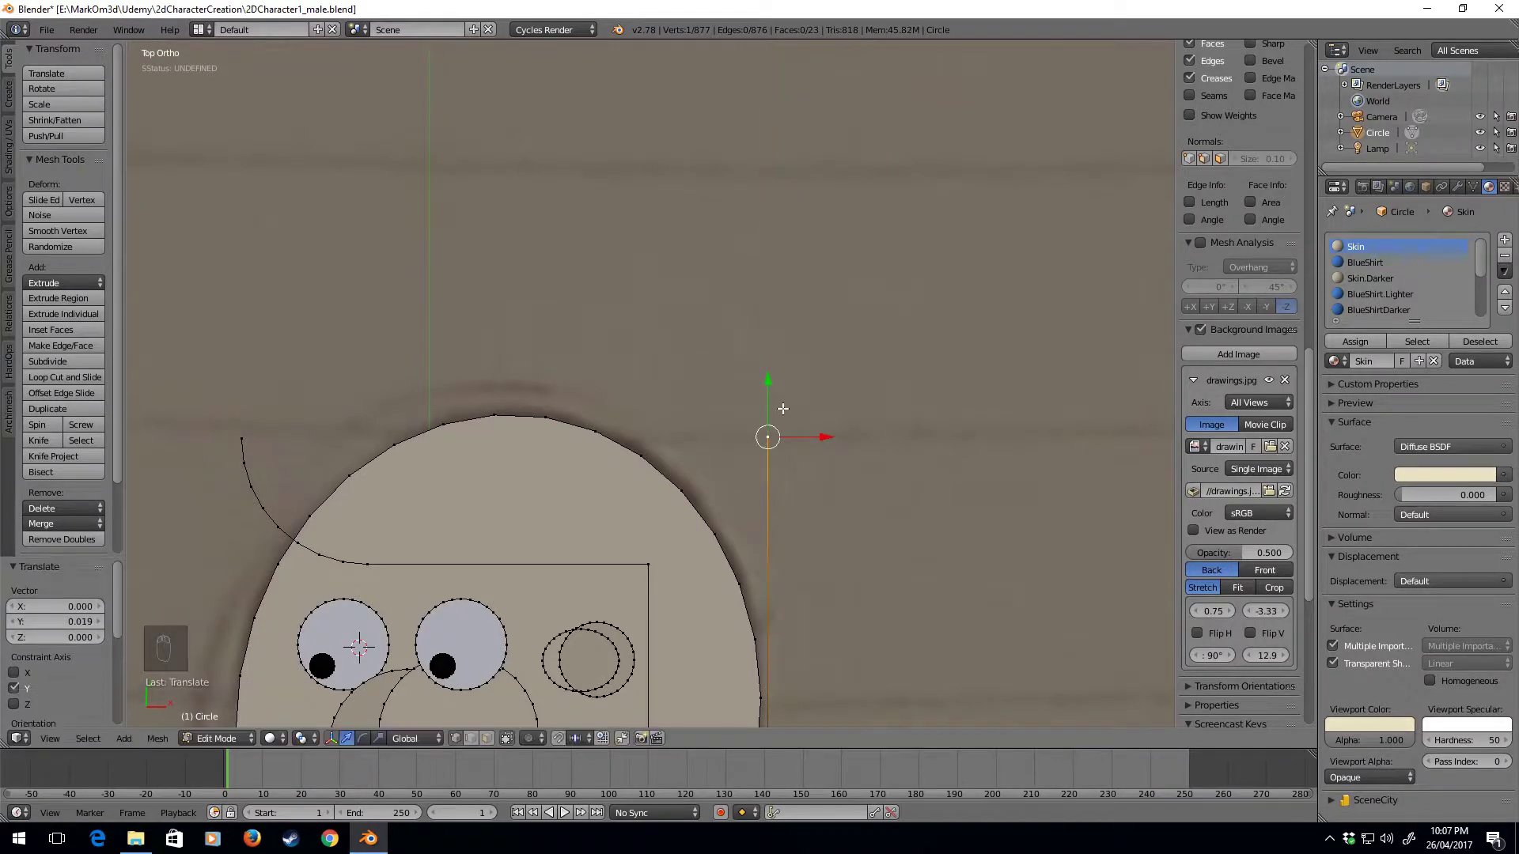
key(e)
key(x)
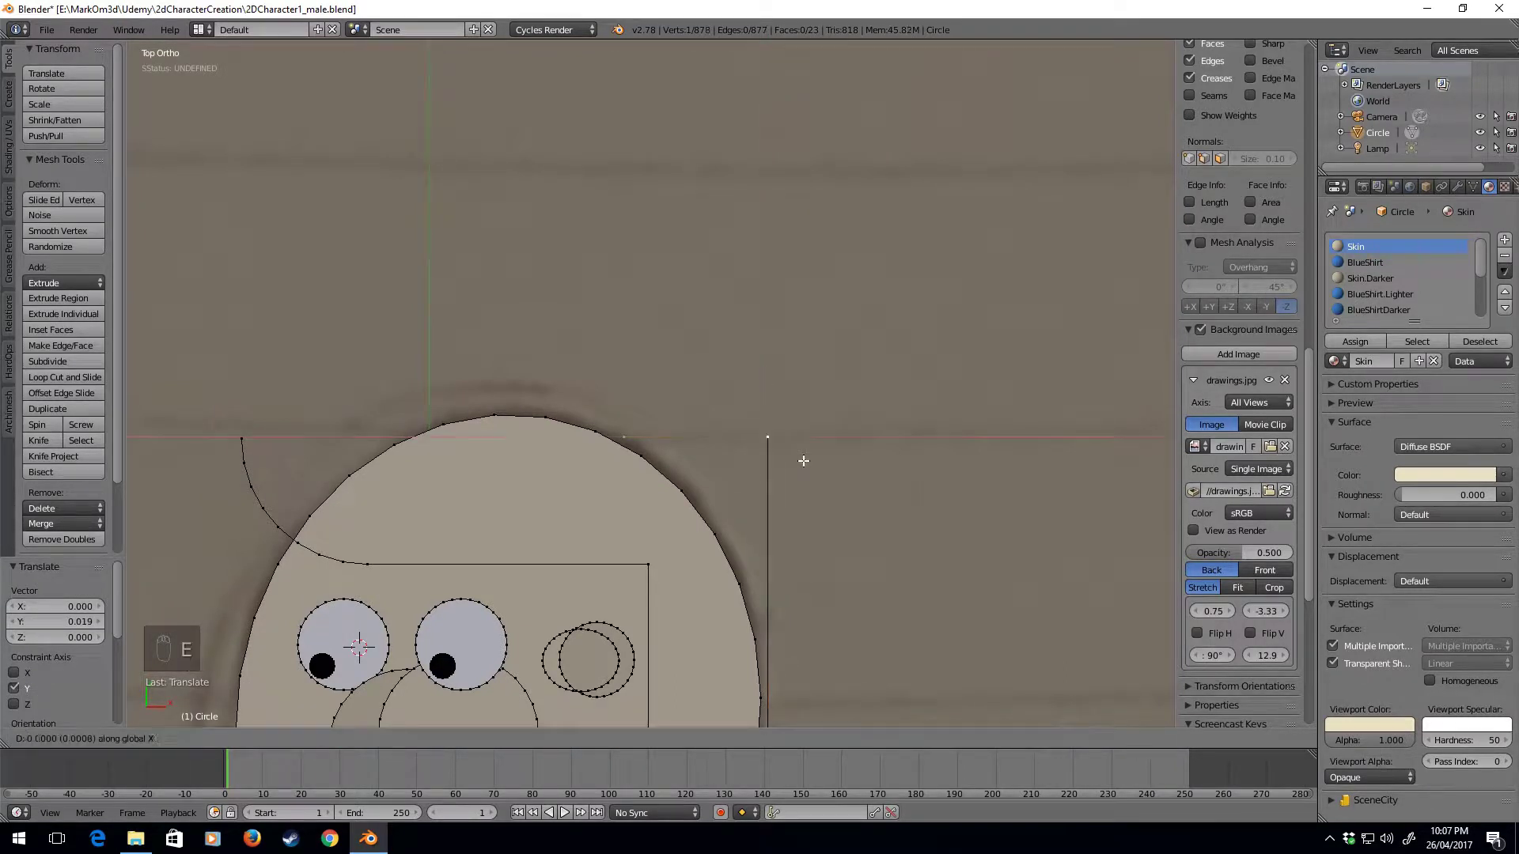
click(332, 447)
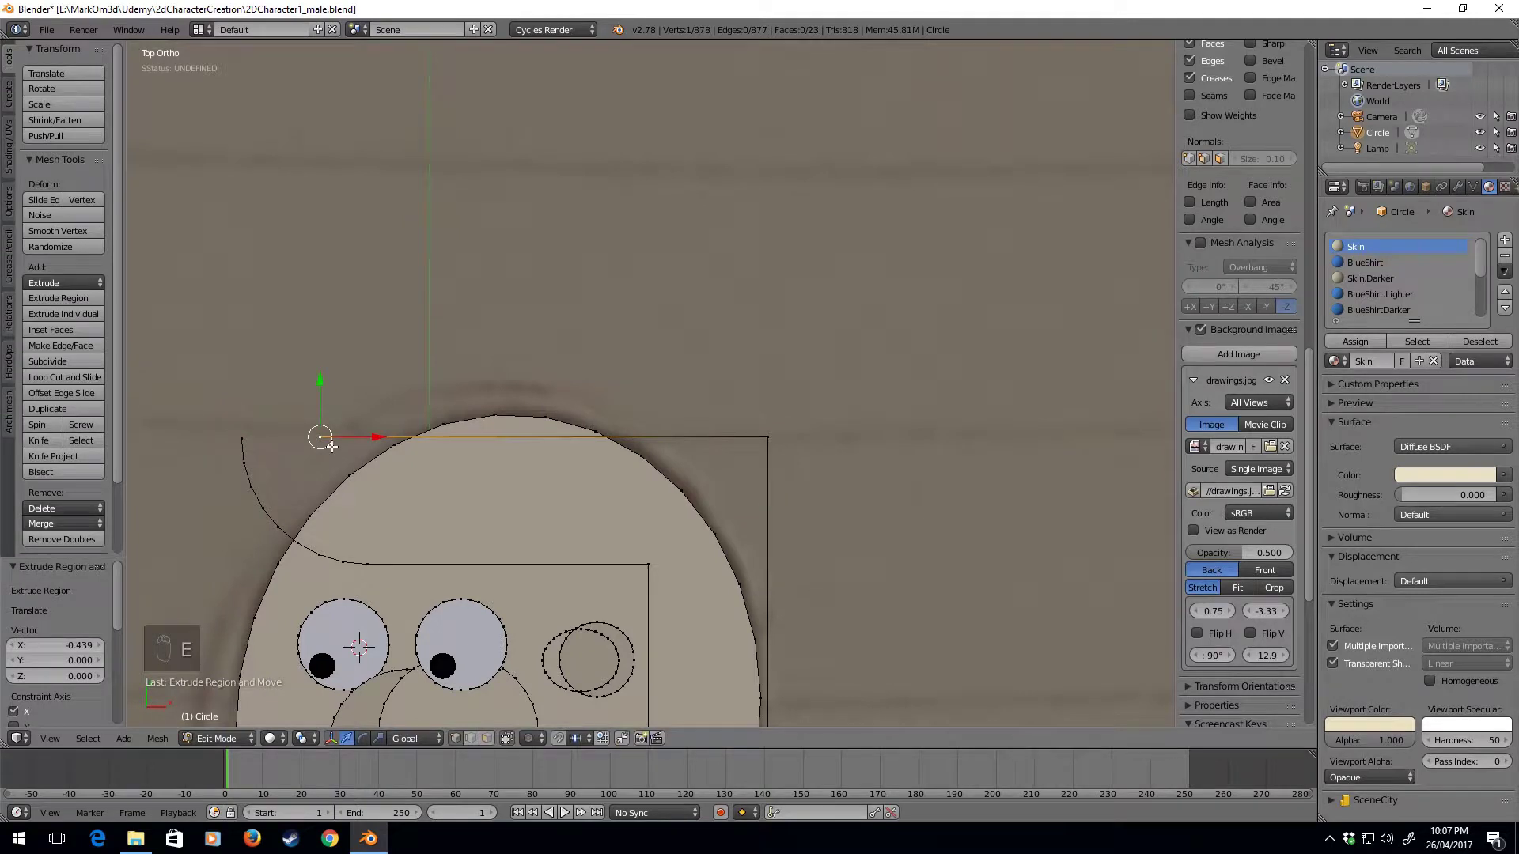
key(Delete)
click(331, 446)
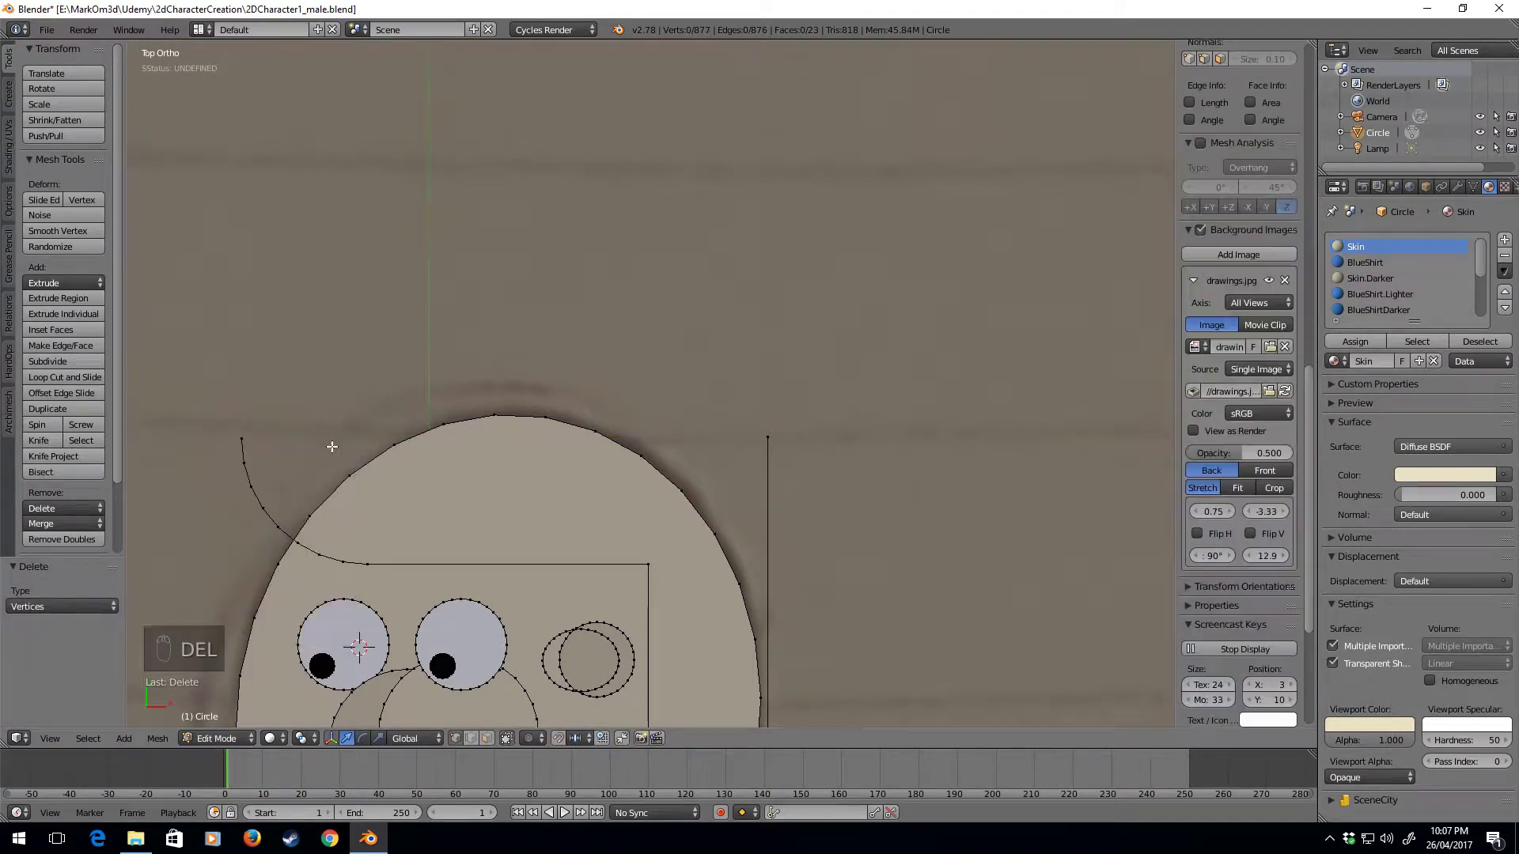
Connect the arc's top vertex to the outer line's top vertex with an edge and select the whole linked hair outline.
right_click(242, 438)
shift+right_click(767, 437)
key(f)
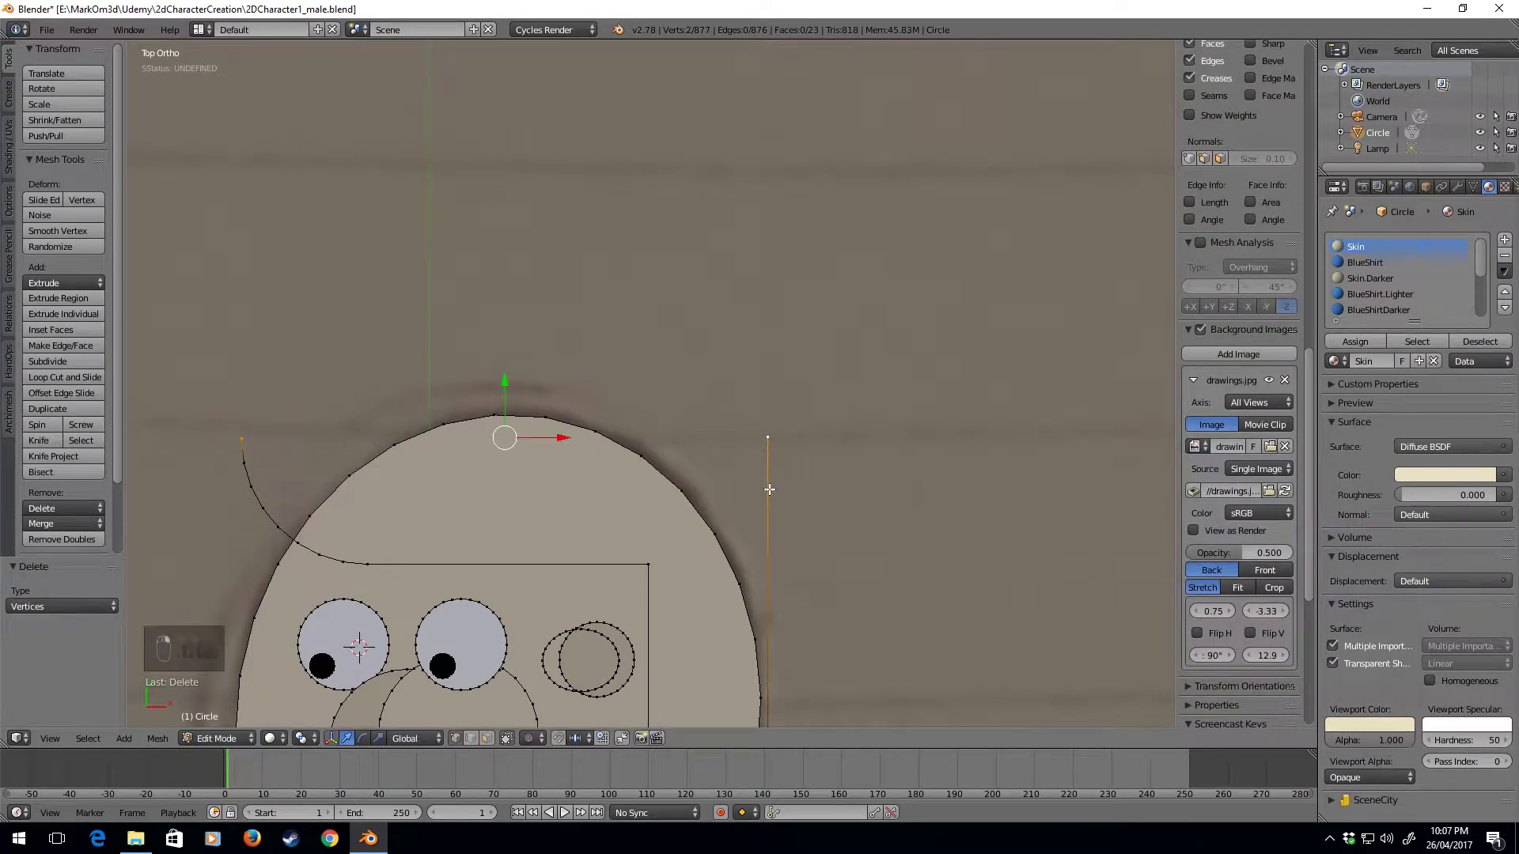
key(ctrl+l)
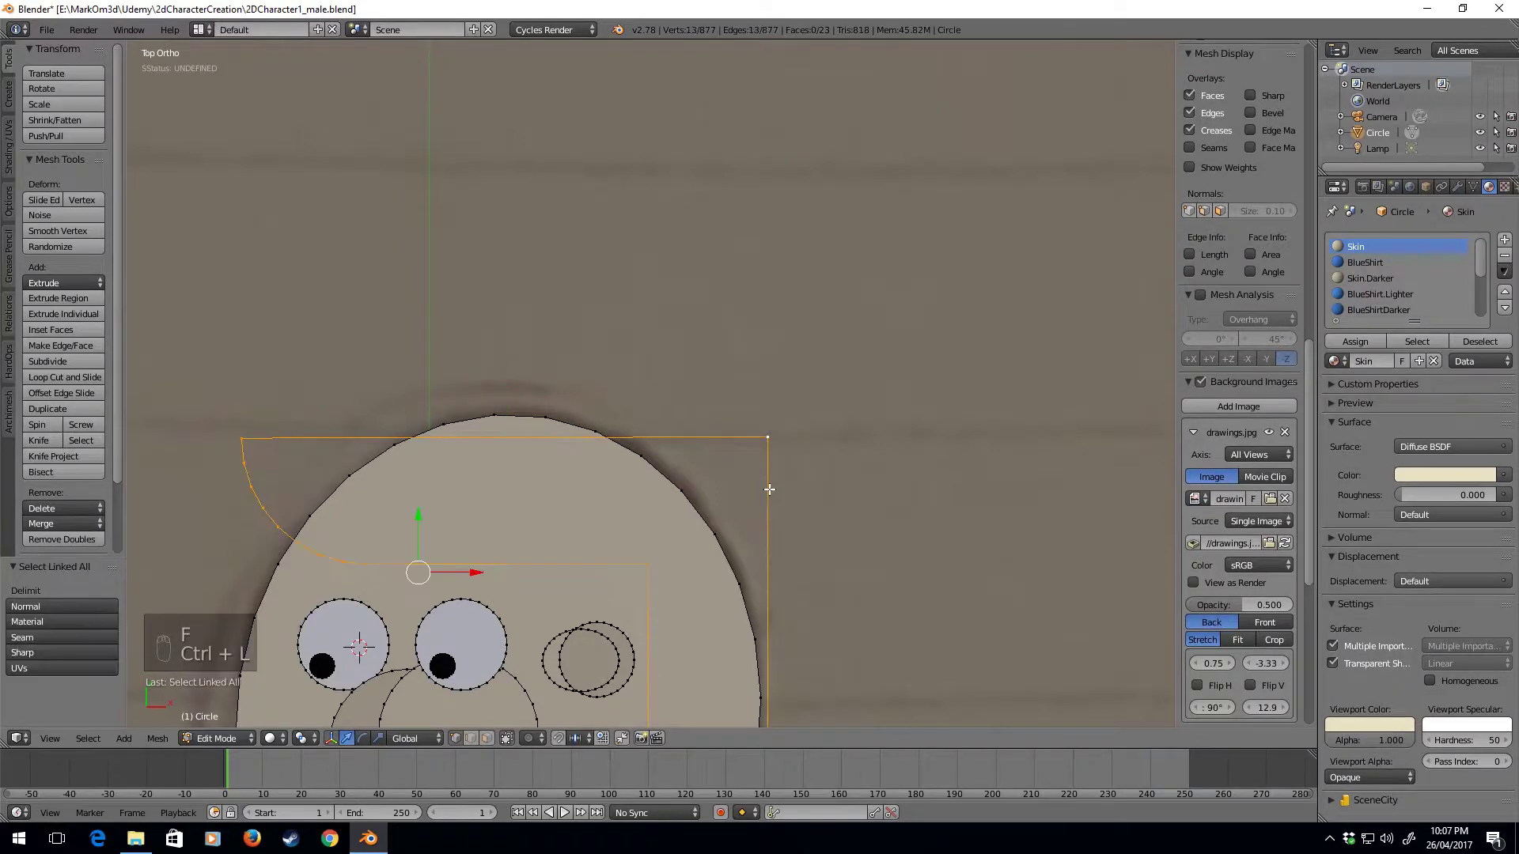
Examine the hair sketches in the reference drawing and compare them with the hair outline on the head.
shift+middle_drag(758, 528, 751, 371)
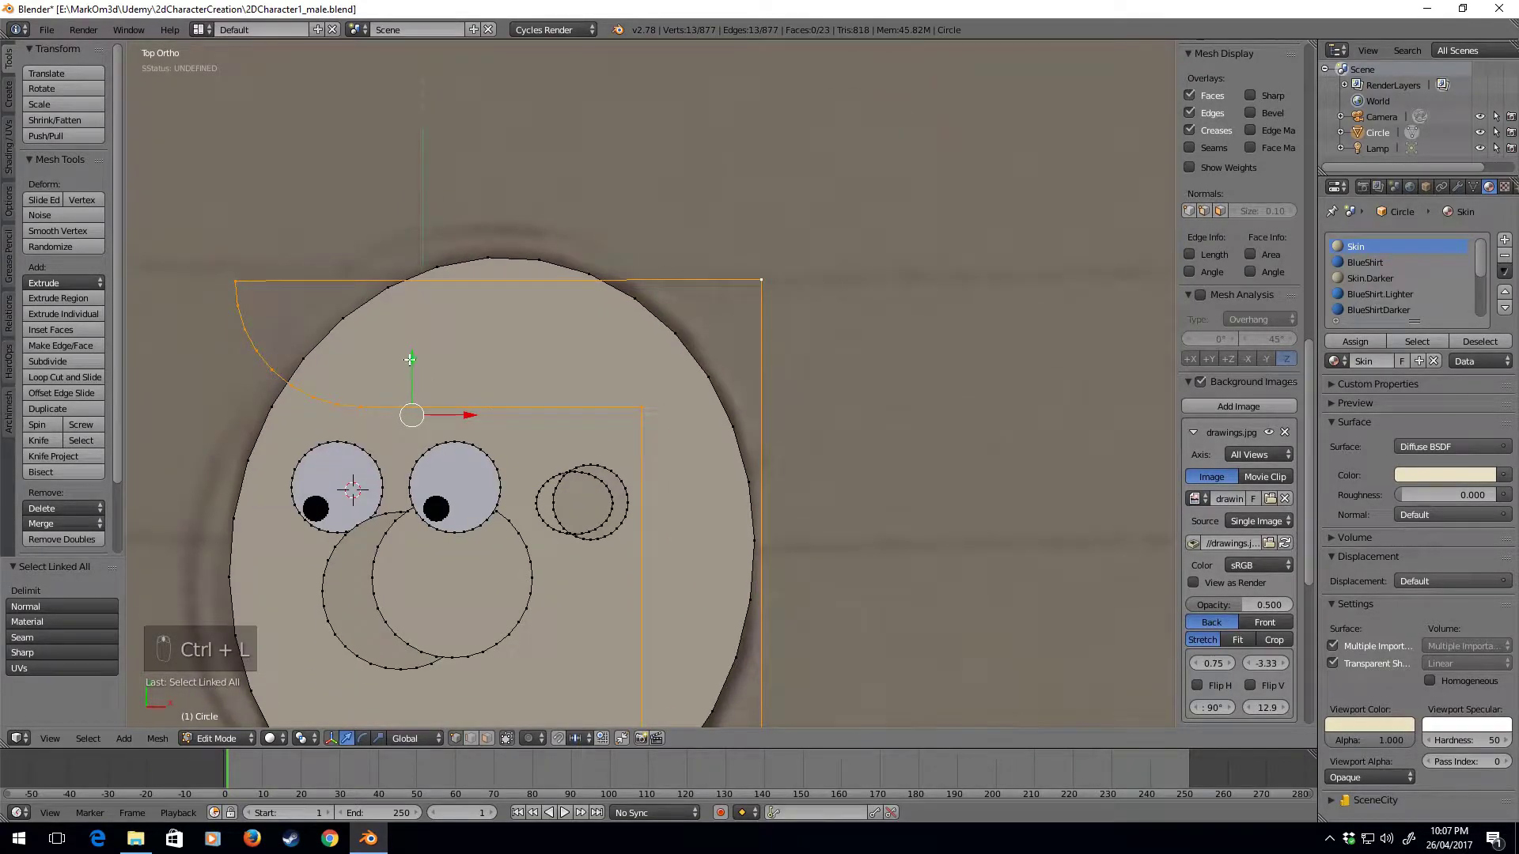
scroll(473, 499, down, 4)
mouse_move(473, 499)
shift+middle_down()
mouse_move(513, 405)
mouse_move(667, 203)
shift+middle_up()
scroll(567, 526, down, 4)
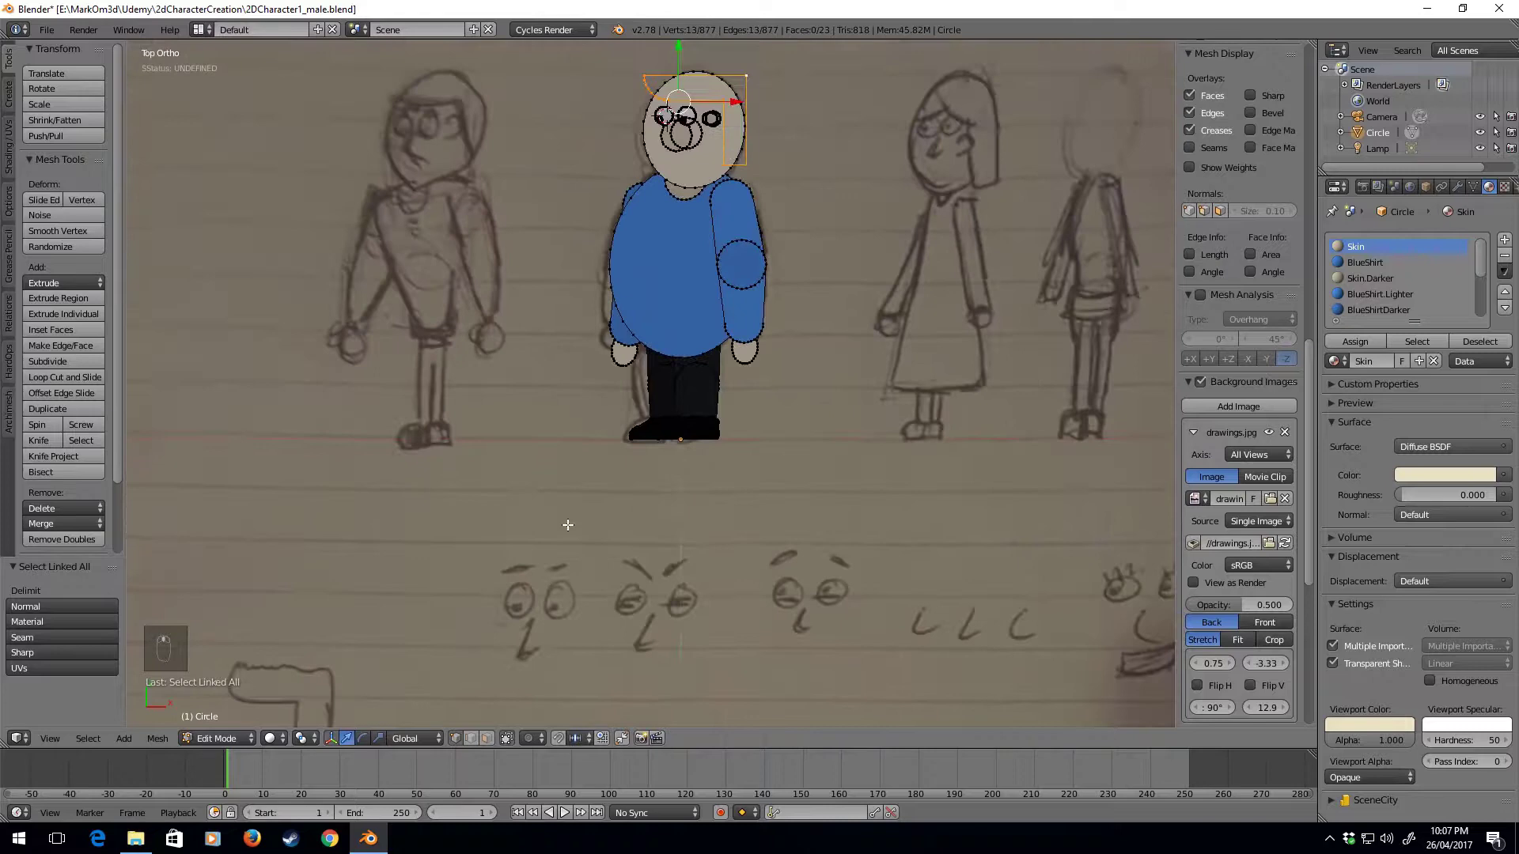
shift+middle_drag(567, 525, 676, 318)
shift+middle_drag(790, 126, 510, 644)
scroll(424, 406, up, 6)
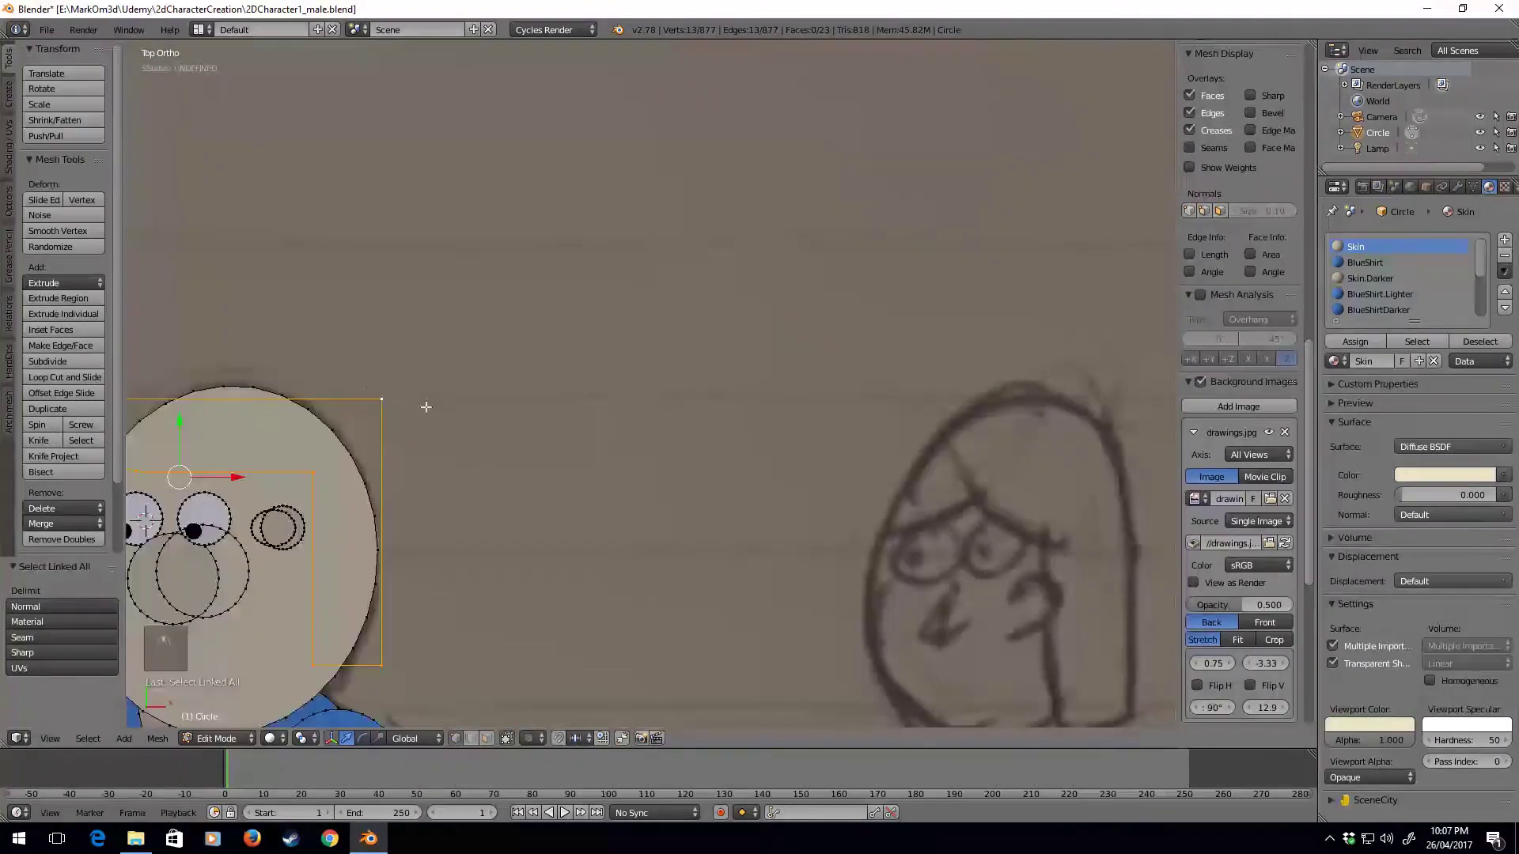
shift+middle_drag(234, 437, 810, 424)
scroll(810, 424, up, 5)
shift+middle_drag(959, 406, 761, 410)
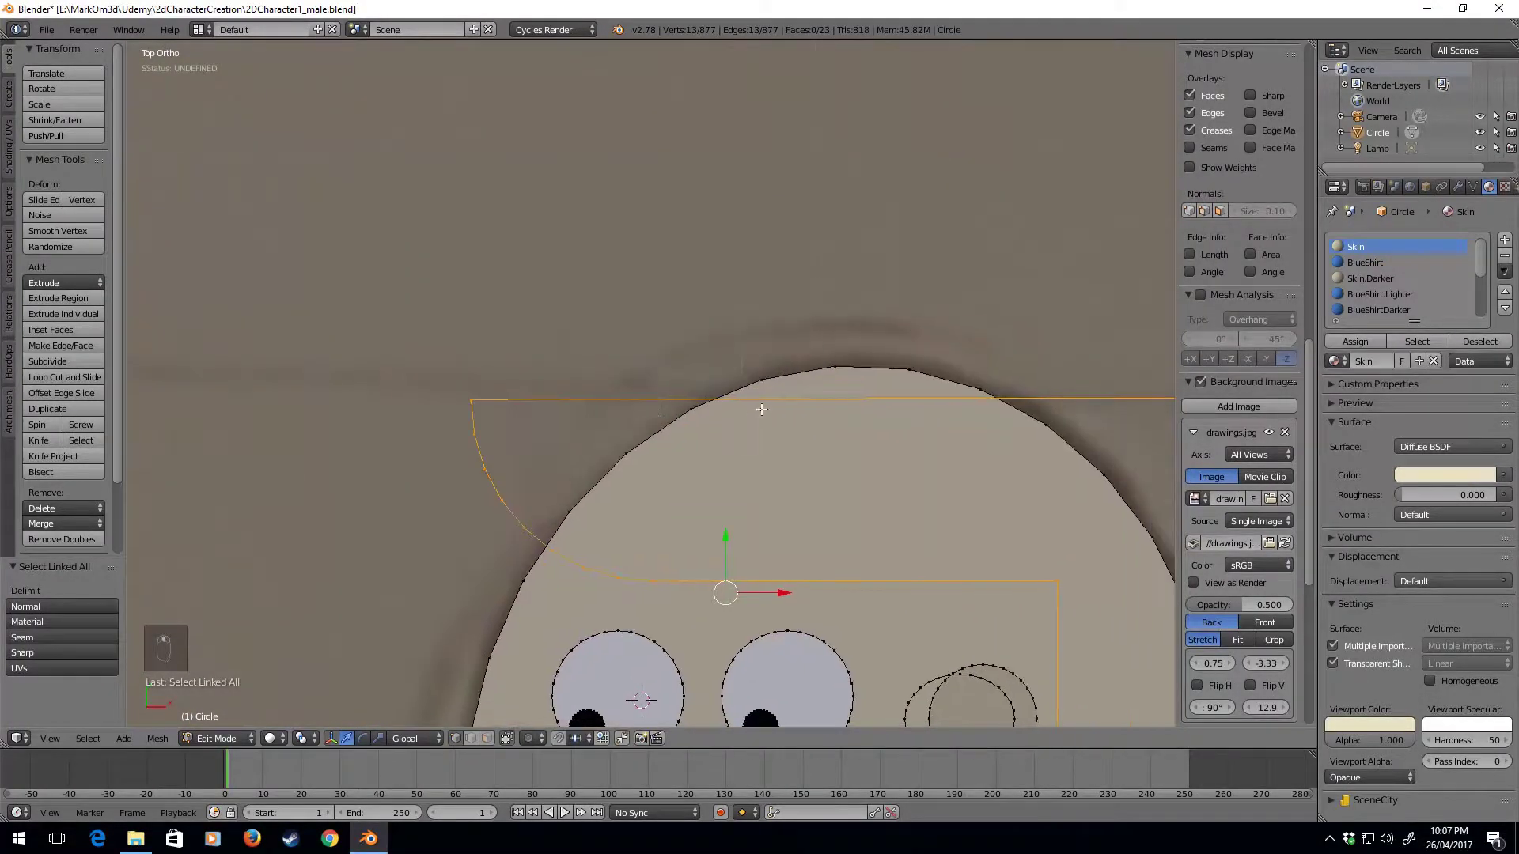
Delete the straight top edge of the hair outline, removing only the edge.
right_click(826, 402)
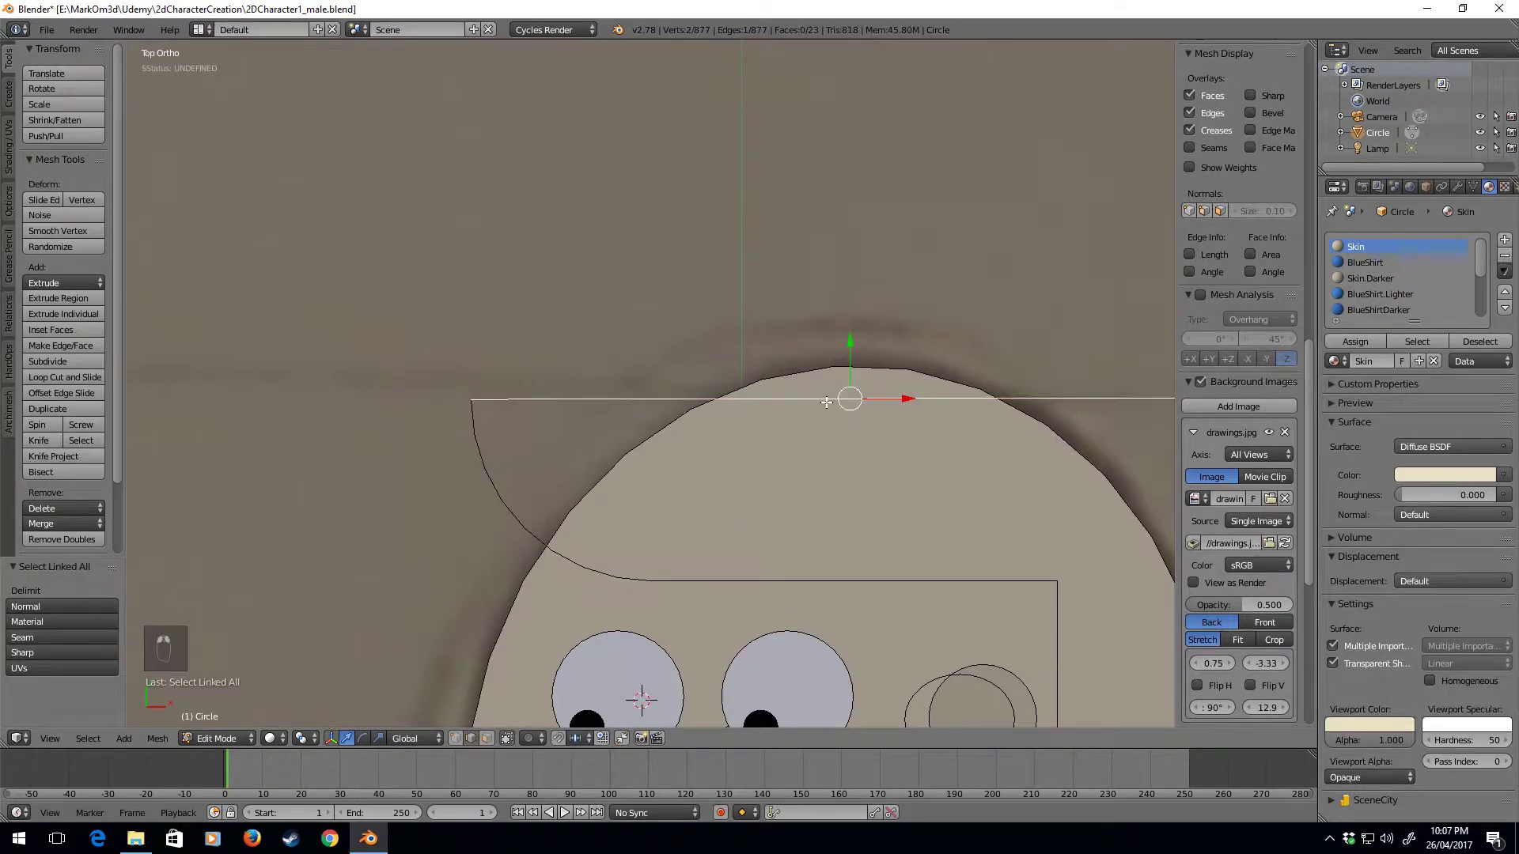
key(Delete)
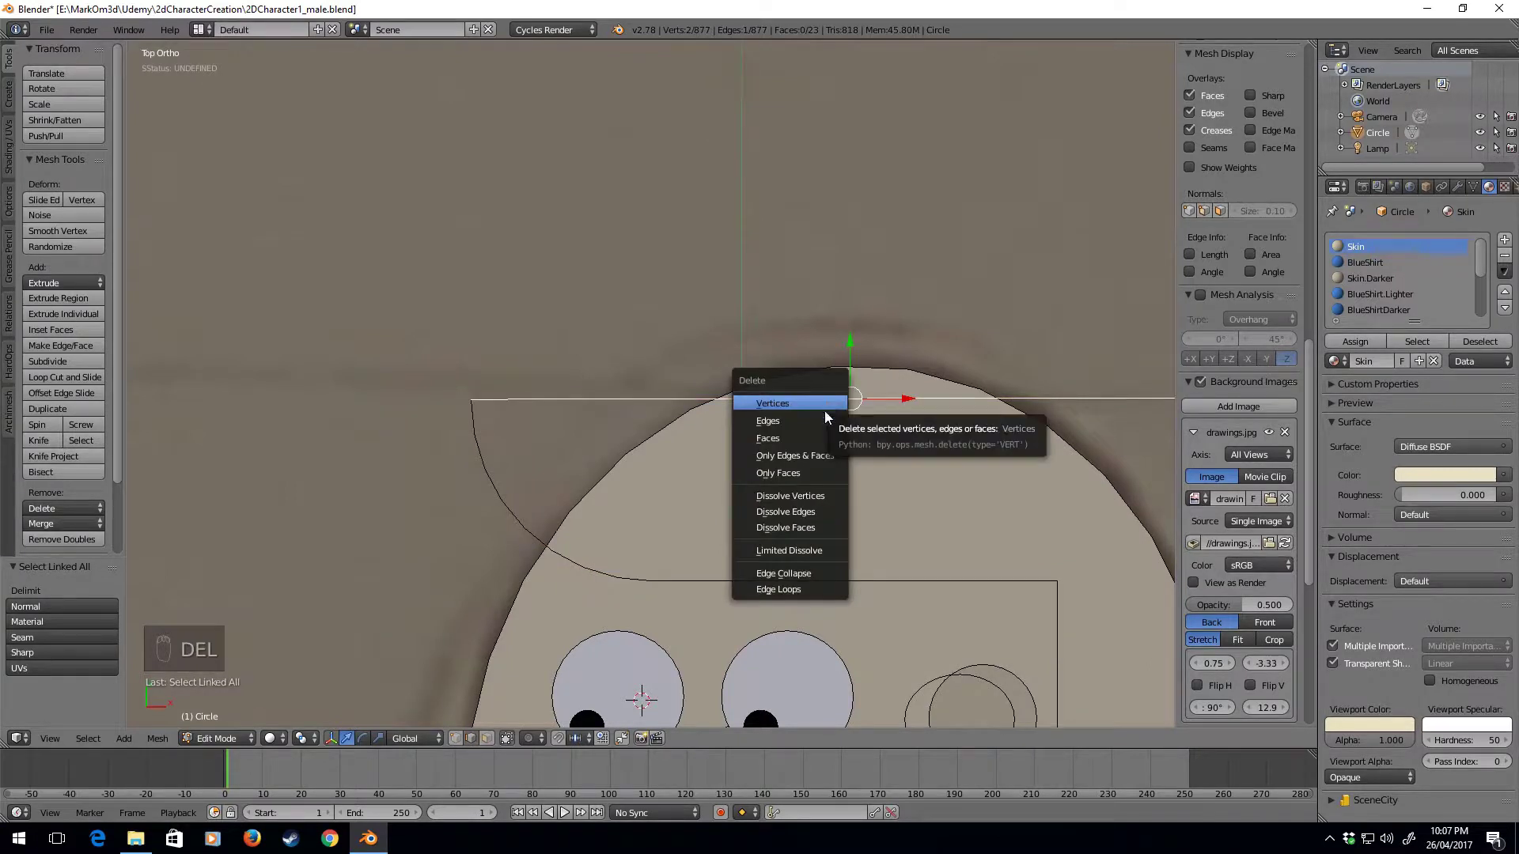
click(817, 424)
Select the whole linked hair outline in vertex mode and move it 0.023 upward along Y.
shift+middle_drag(957, 497, 815, 401)
right_click(794, 490)
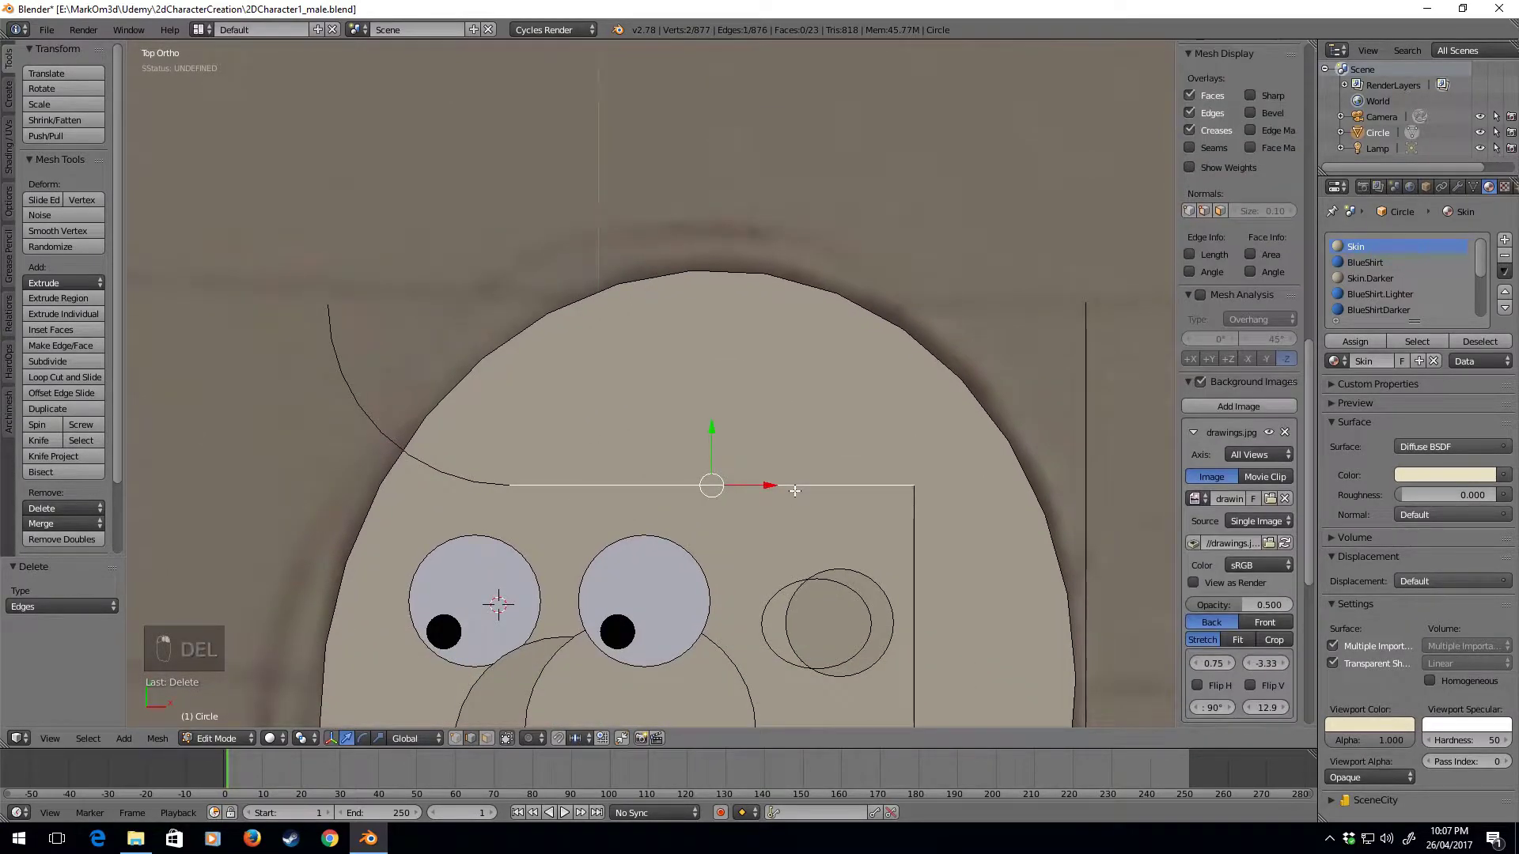
key(ctrl+l)
click(454, 738)
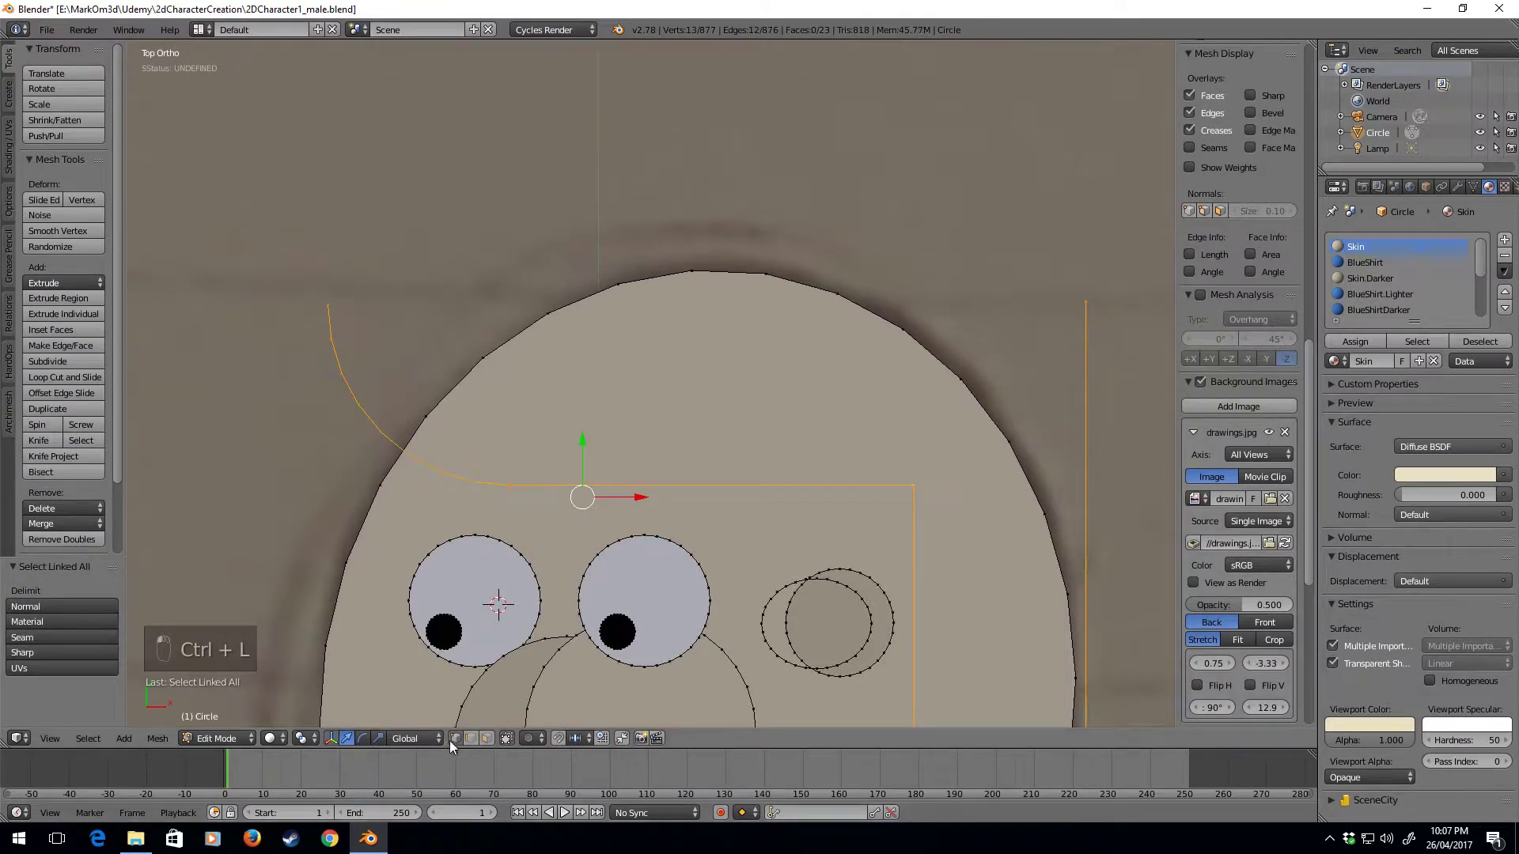
key(g)
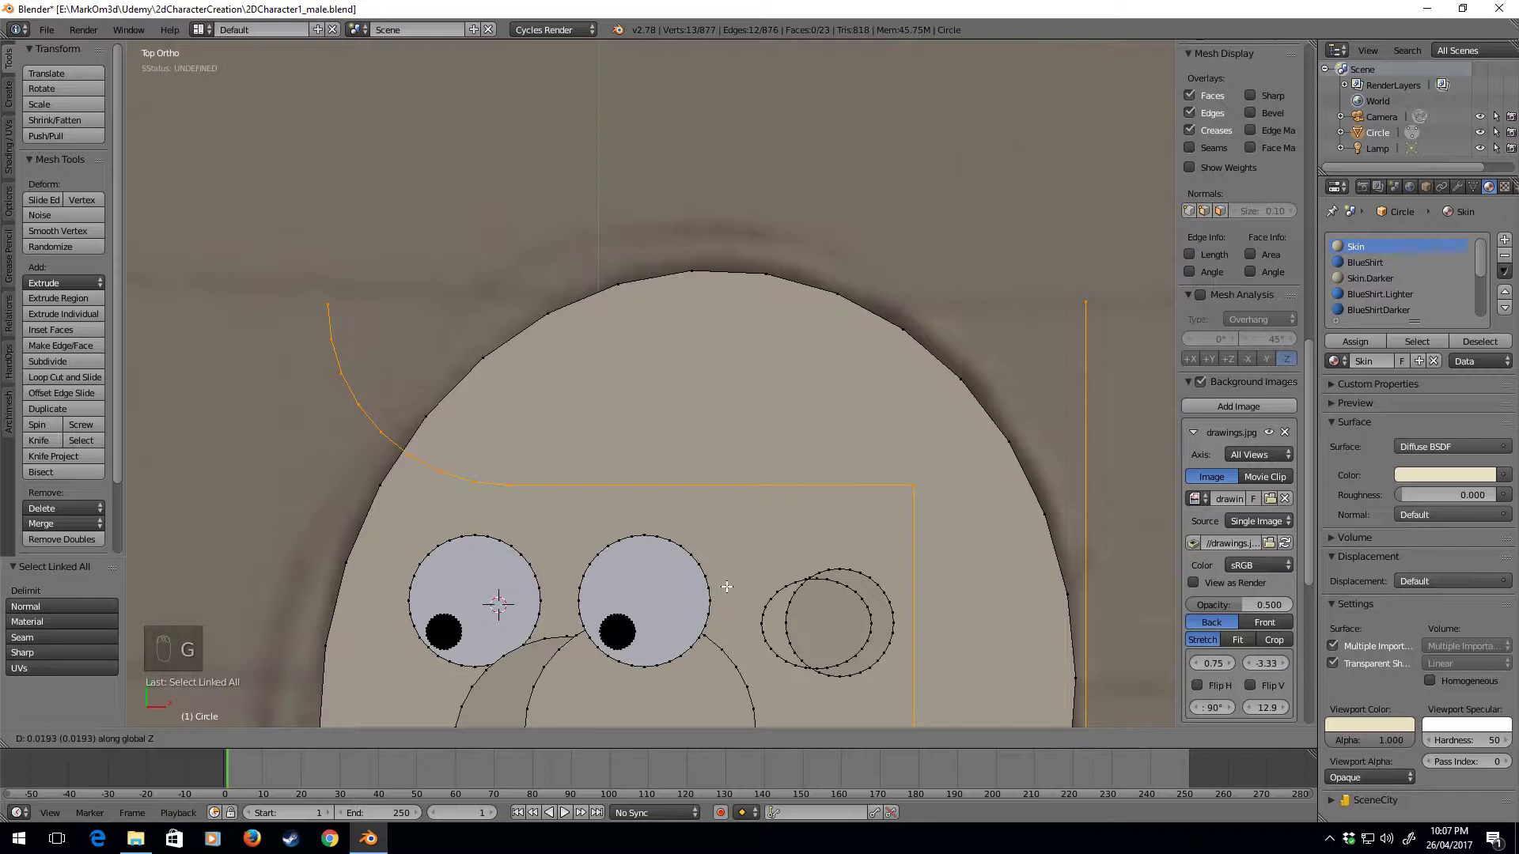
right_click(802, 570)
key(g)
key(y)
click(806, 535)
Scale the hair outline by 1.152 along Y and lower it 0.028 along Y.
key(s)
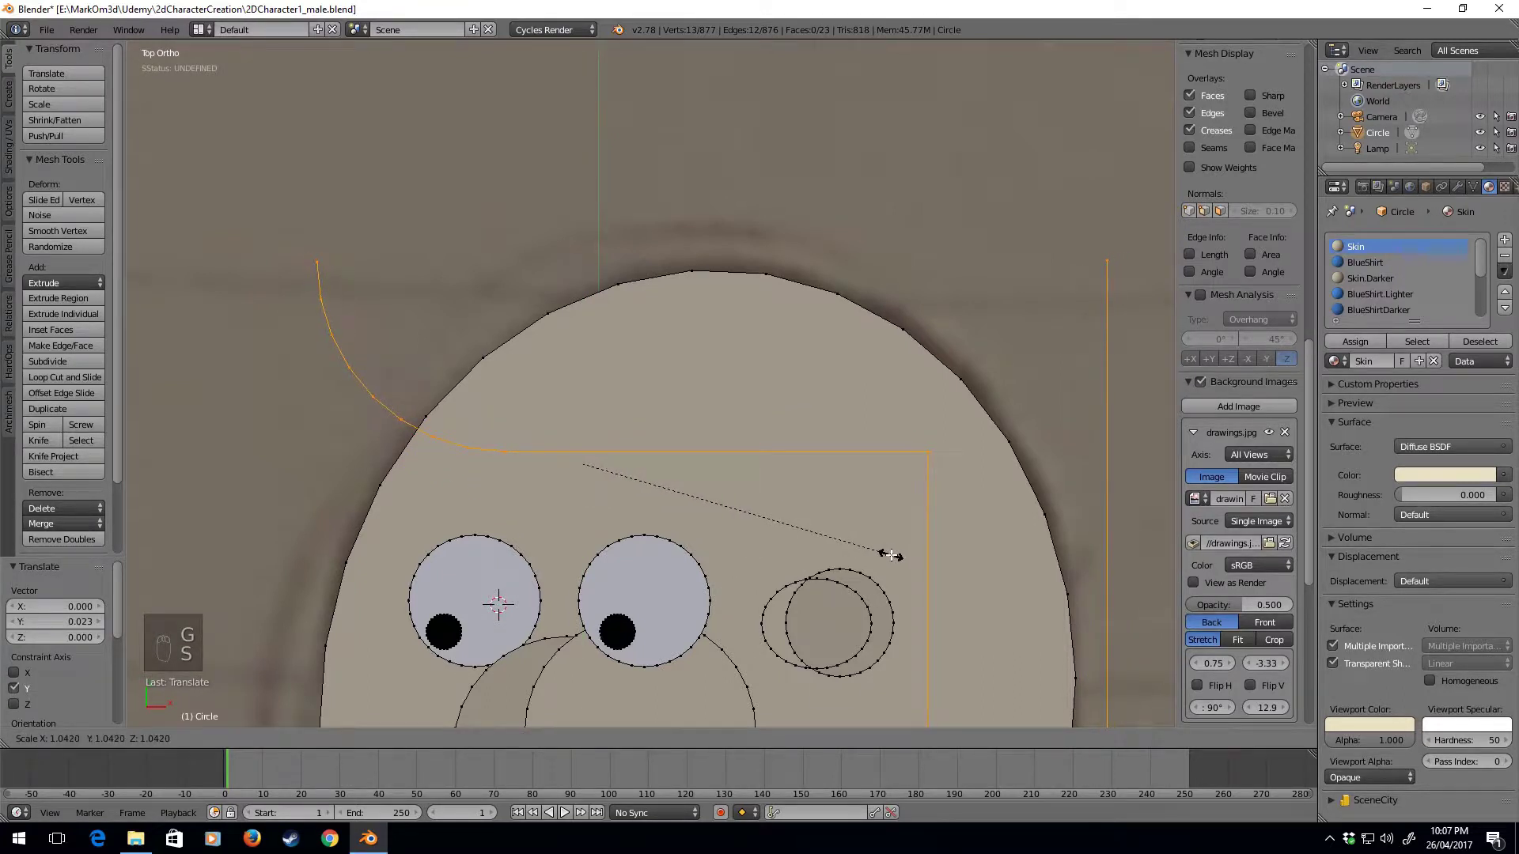
key(y)
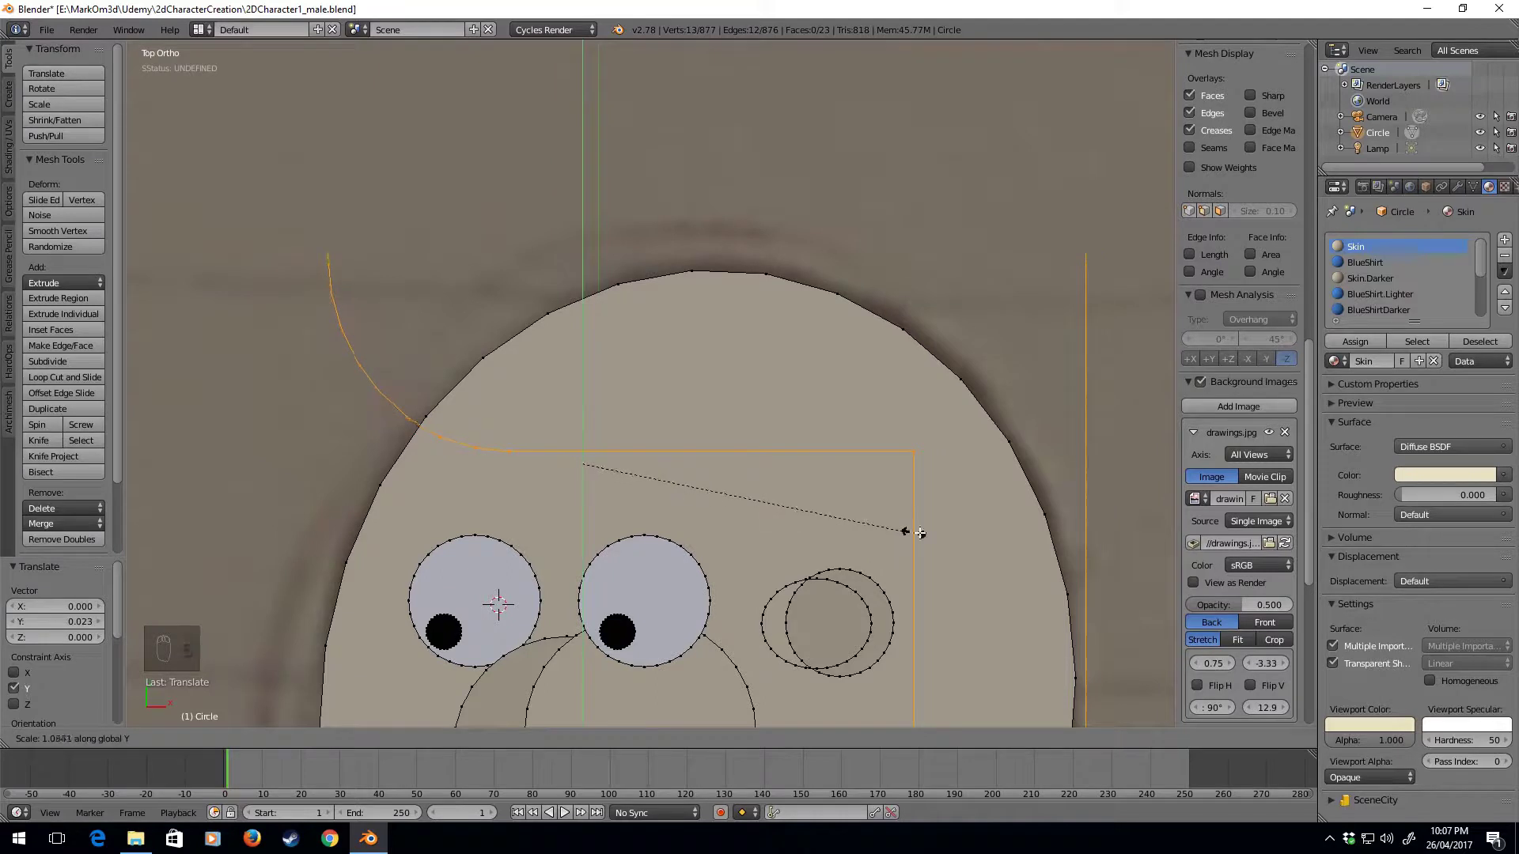
click(930, 532)
scroll(848, 509, down, 3)
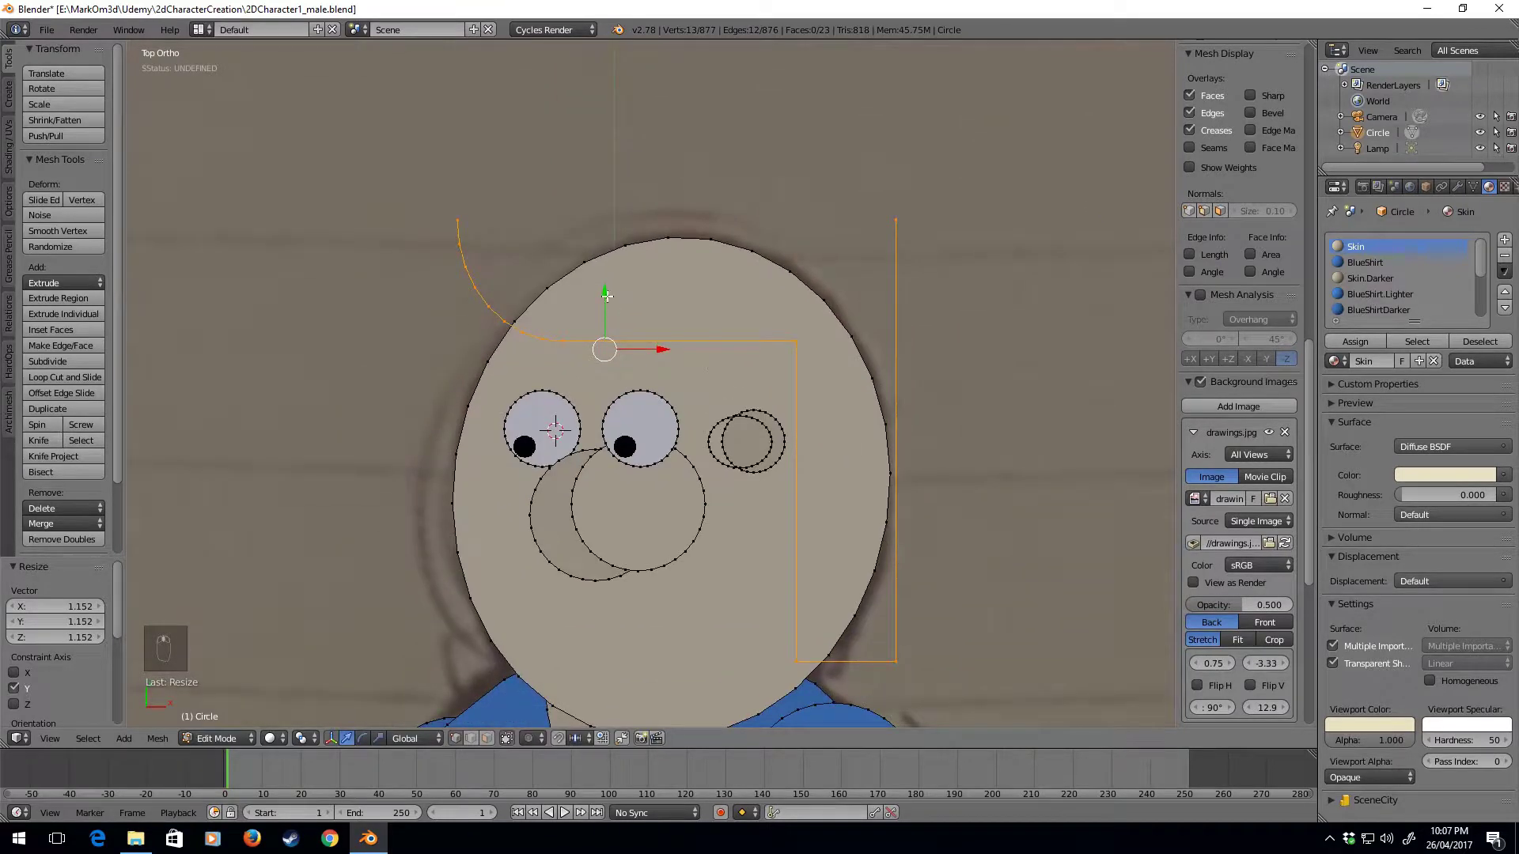
drag(606, 295, 604, 320)
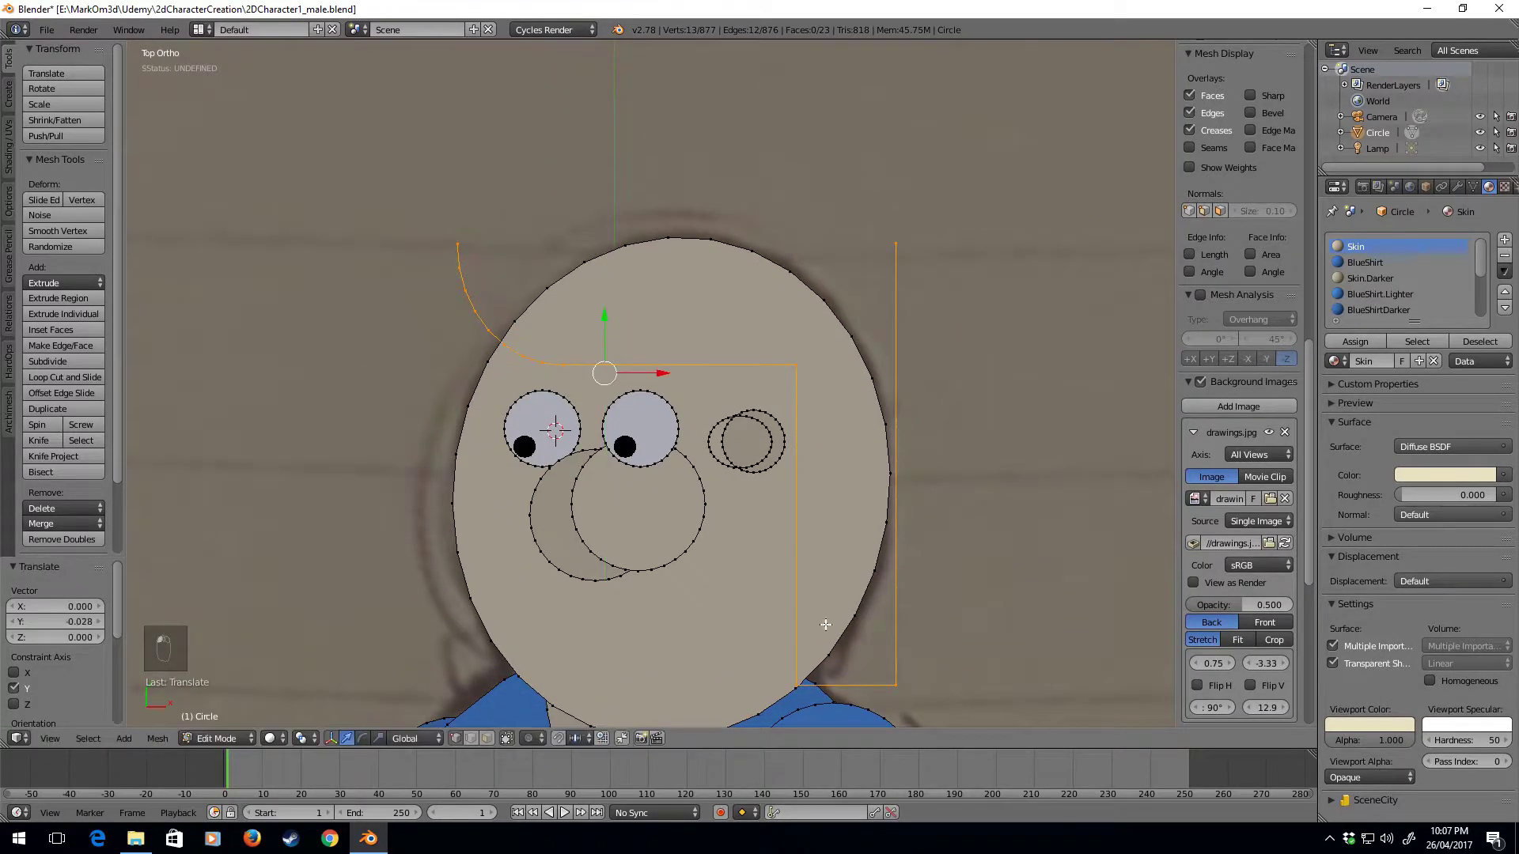
Select the two lowest vertices of the hair outline's side strip and raise them 0.067 along Y.
right_click(796, 685)
shift+right_click(895, 685)
scroll(886, 697, up, 4)
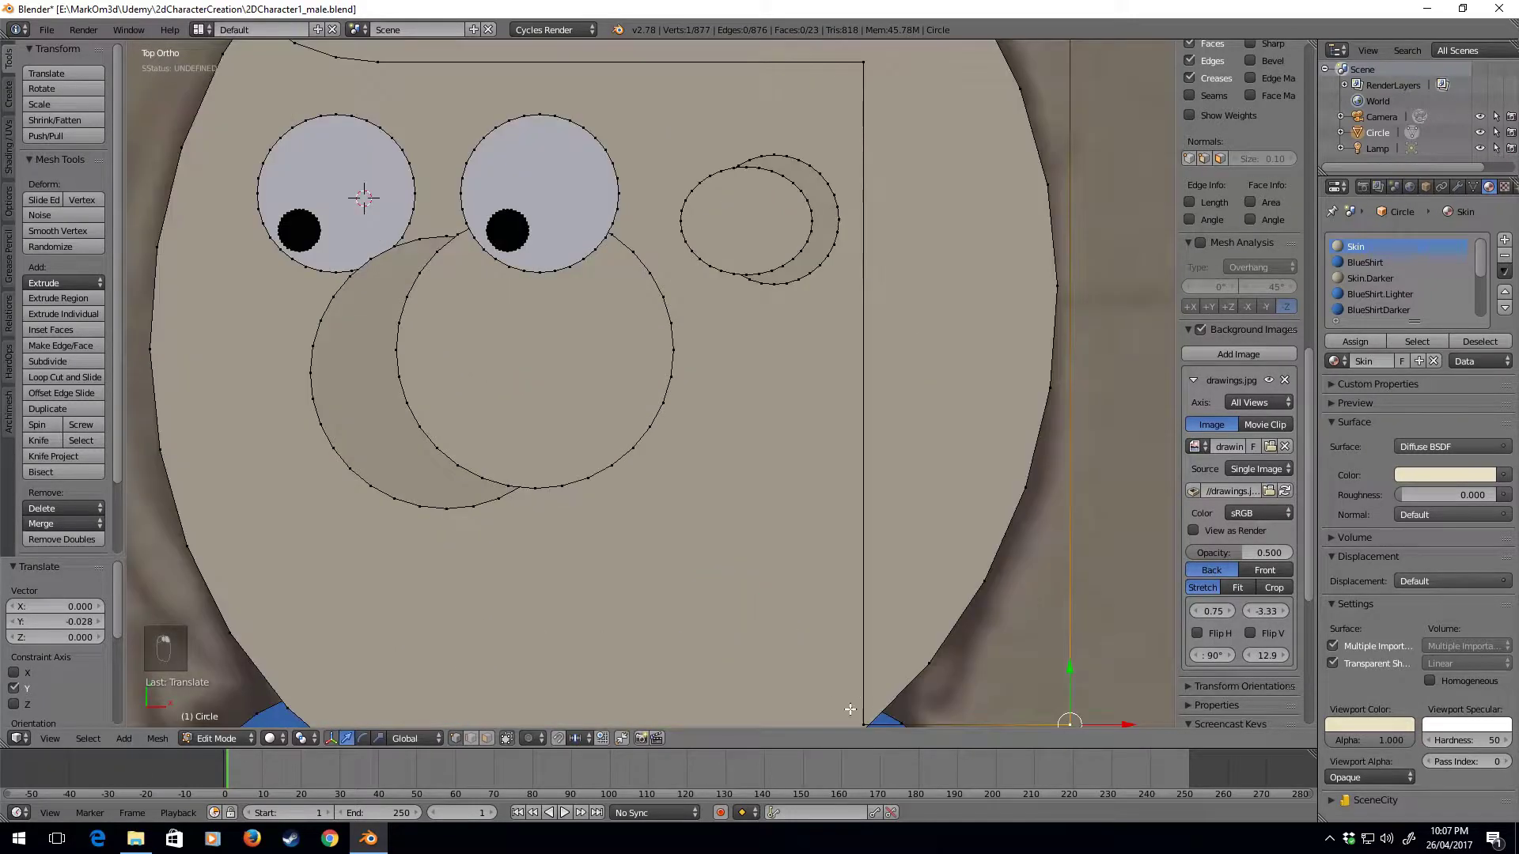
drag(965, 672, 967, 539)
scroll(821, 514, down, 4)
shift+middle_drag(820, 514, 842, 678)
Extrude the arc's top vertex 0.024 upward and 0.005 rightward.
right_click(414, 416)
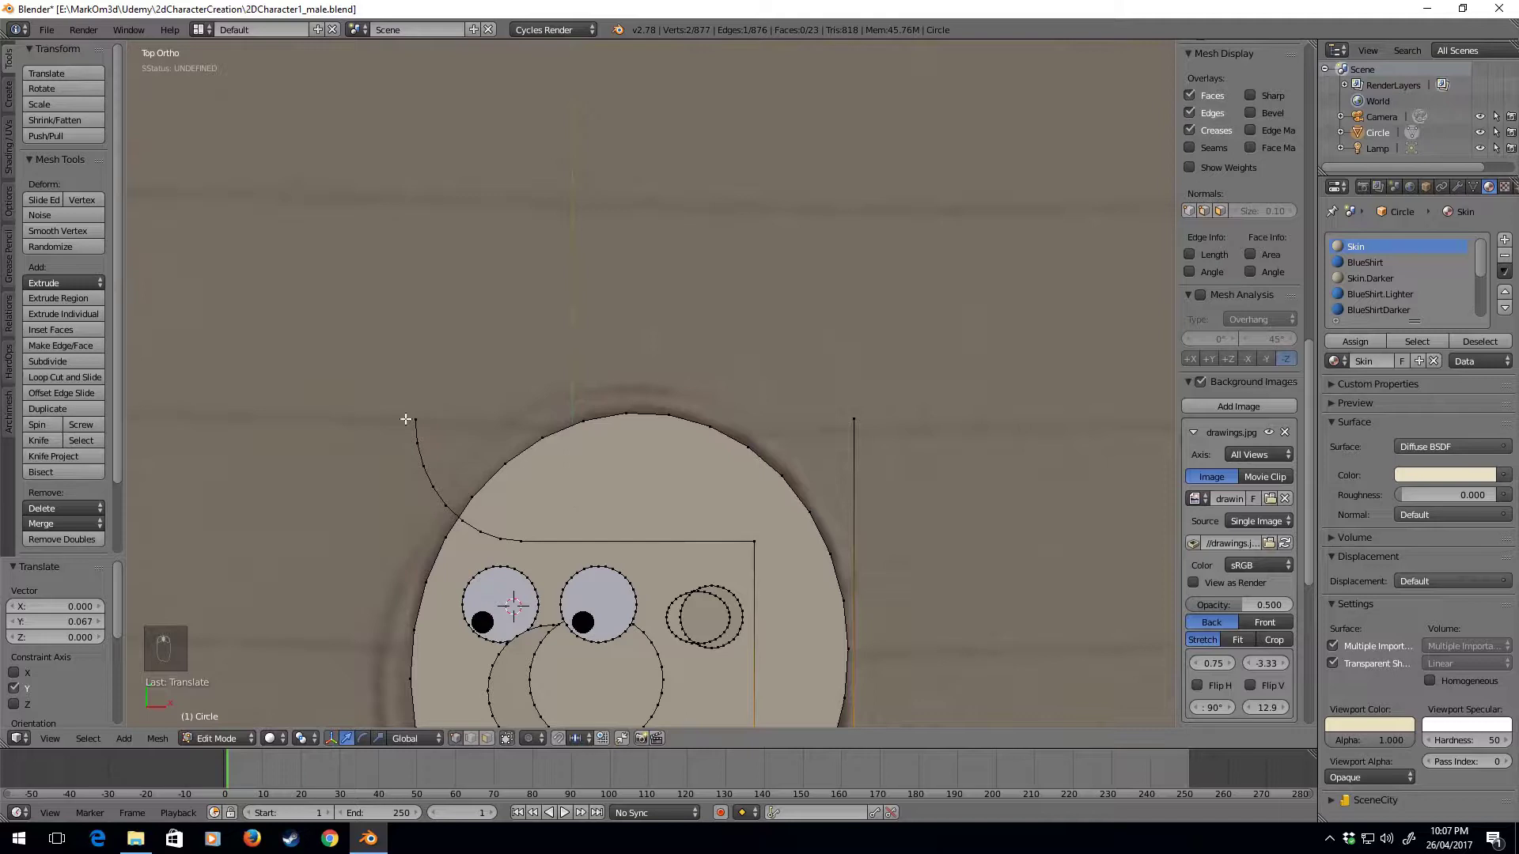
key(e)
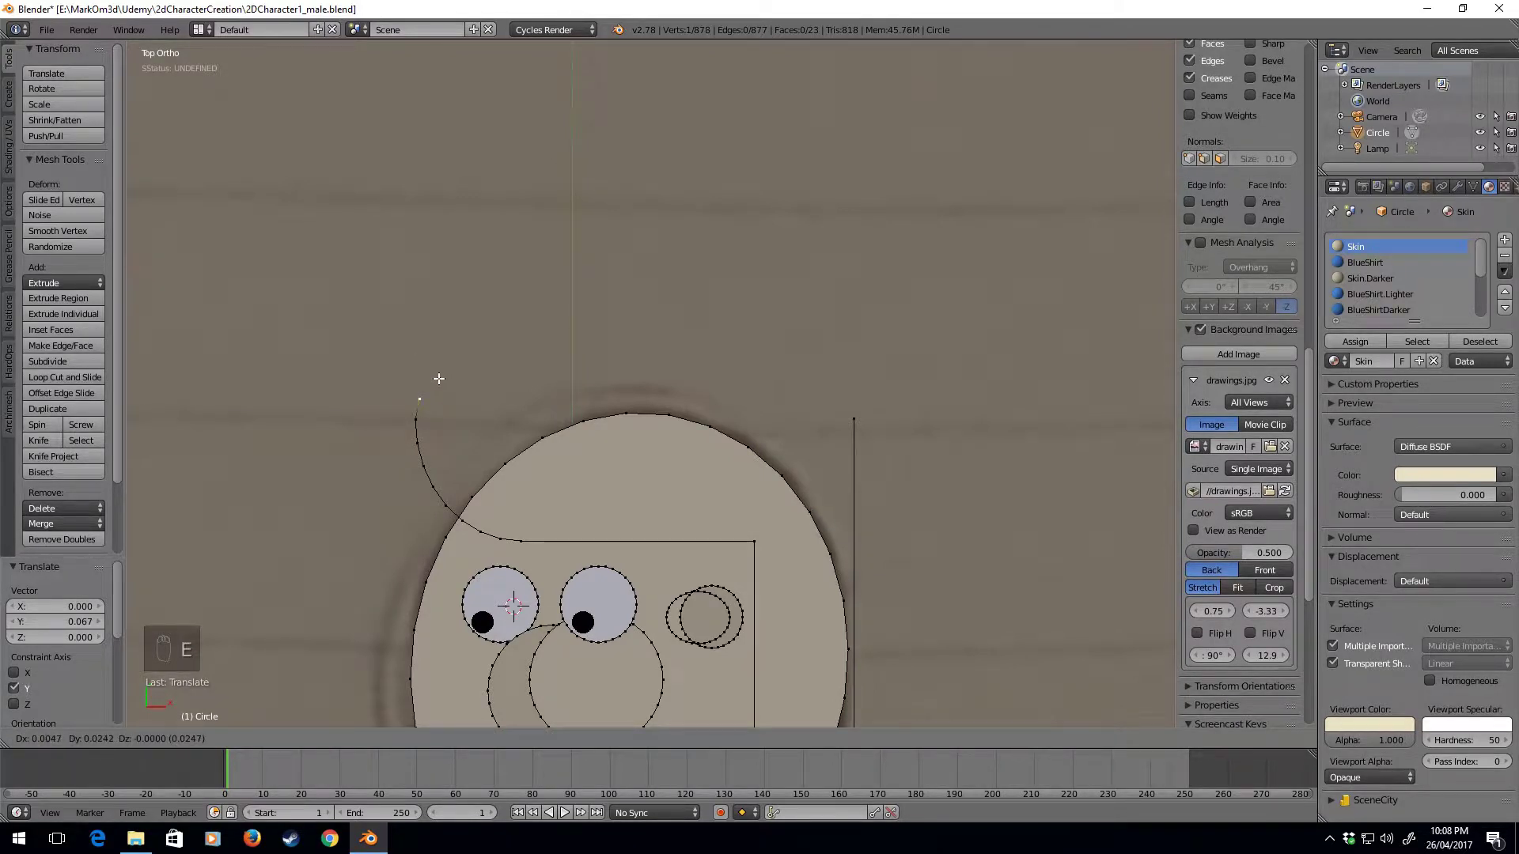
click(439, 378)
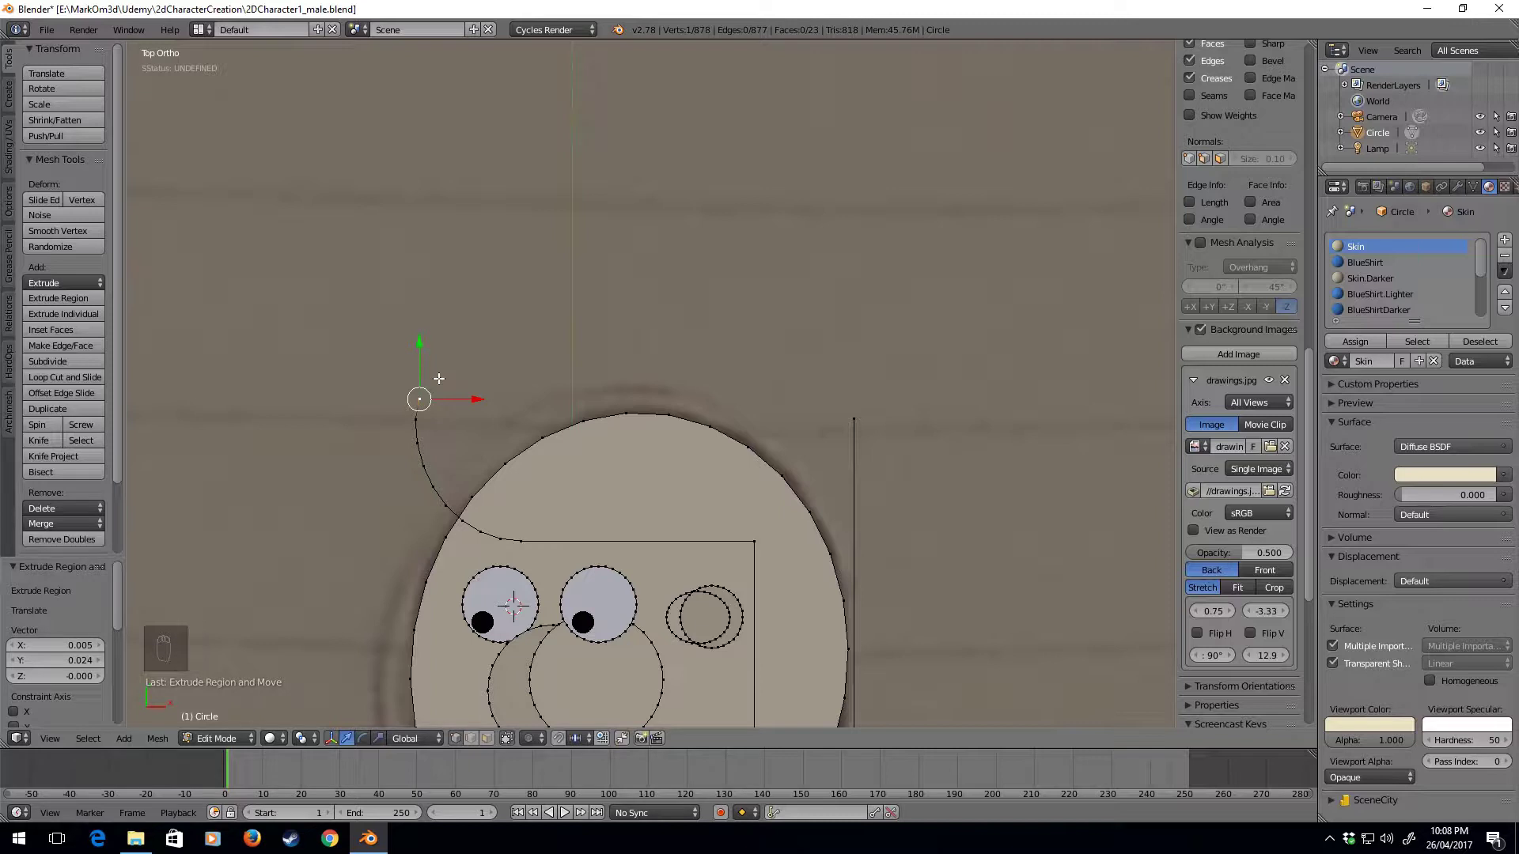
key(e)
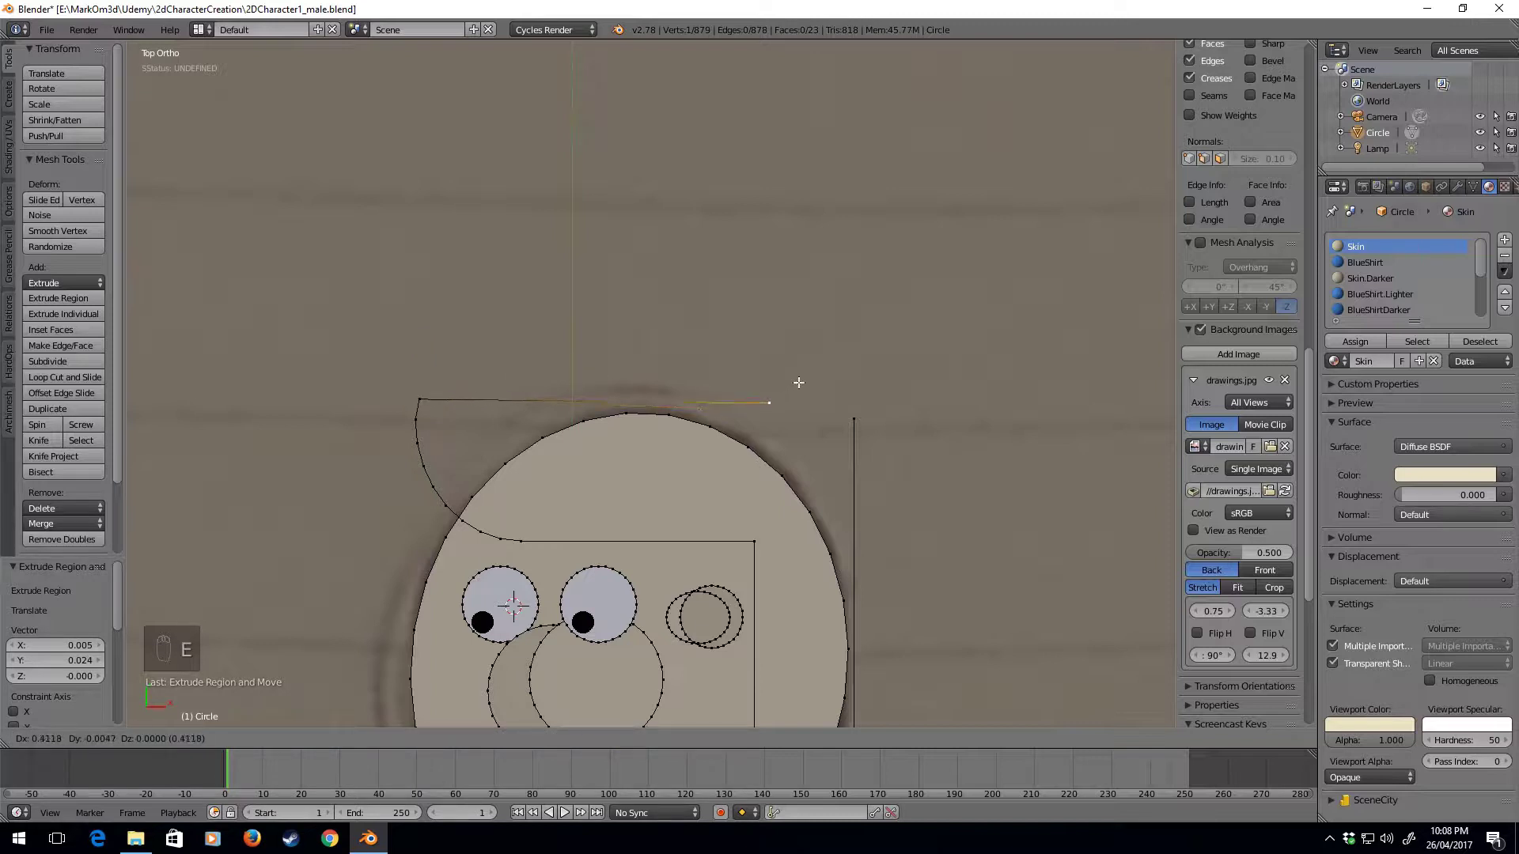
right_click(798, 383)
key(Delete)
click(792, 379)
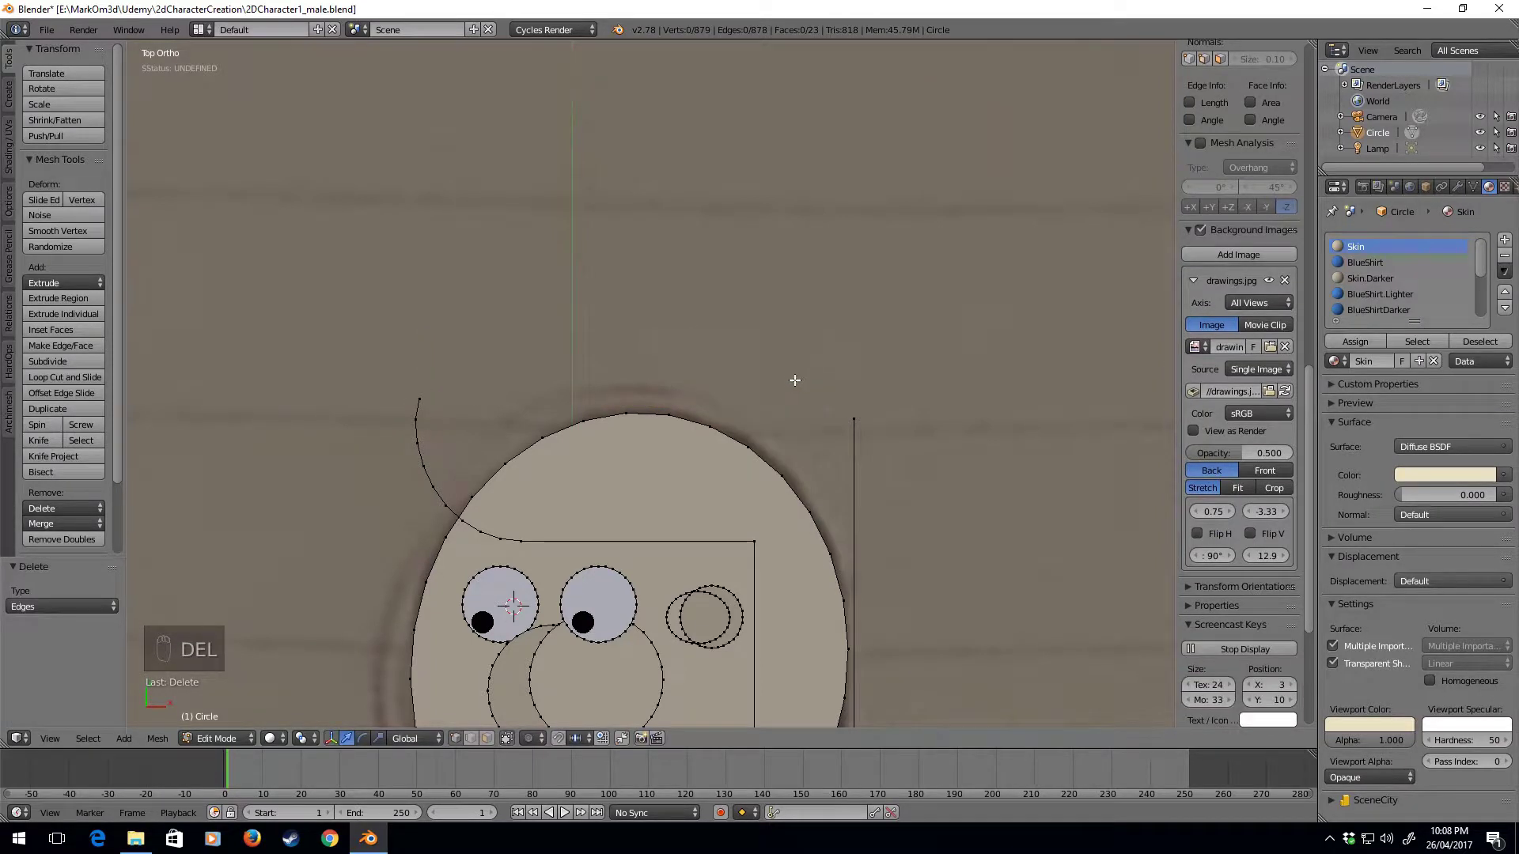
Connect the arc's top vertex to the outer vertical line's top vertex with an edge.
right_click(861, 419)
shift+right_click(409, 387)
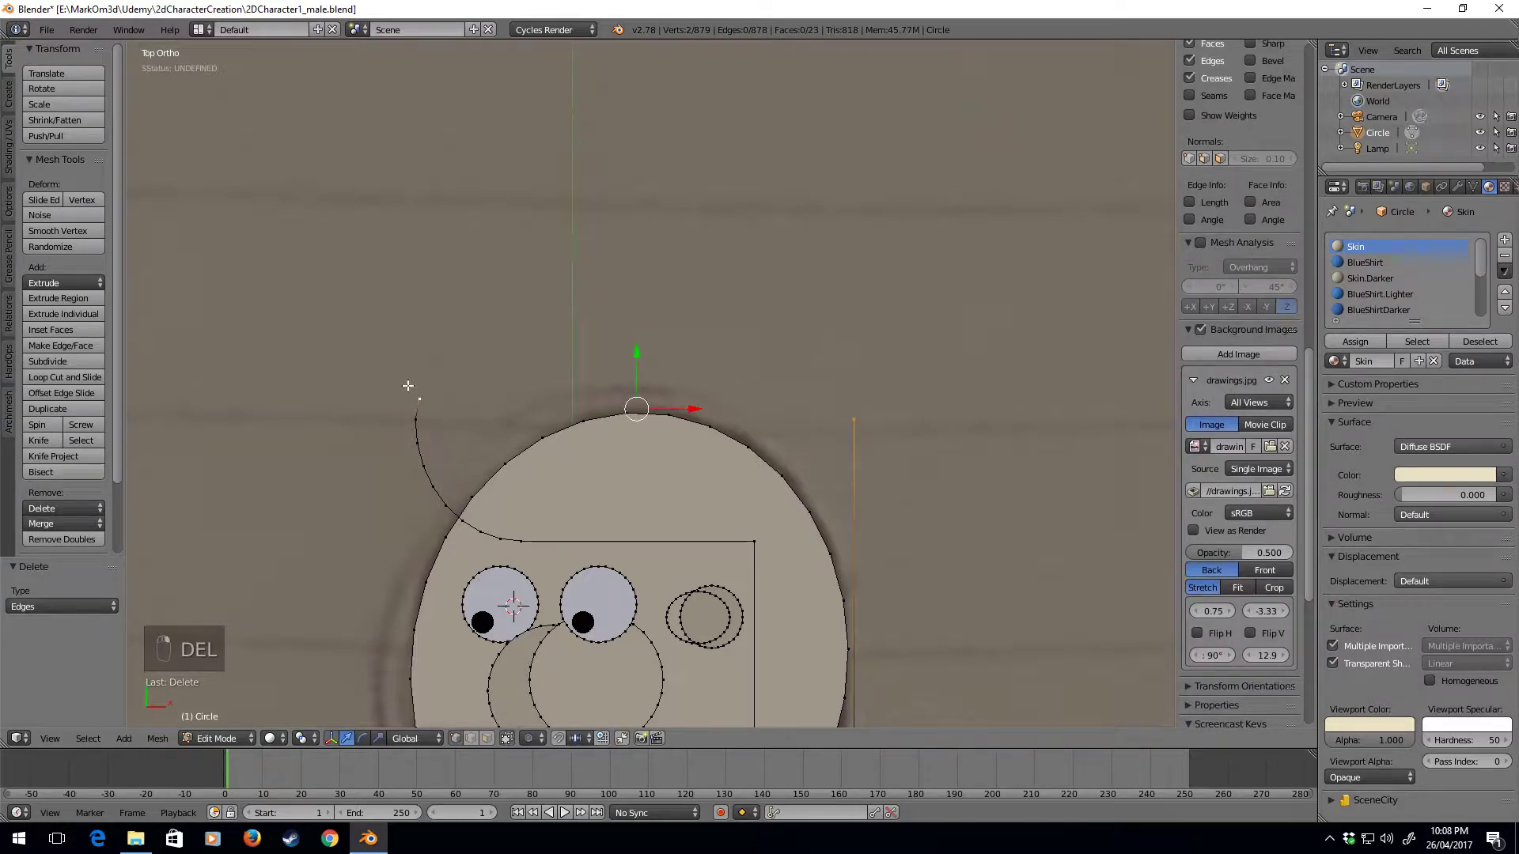
key(f)
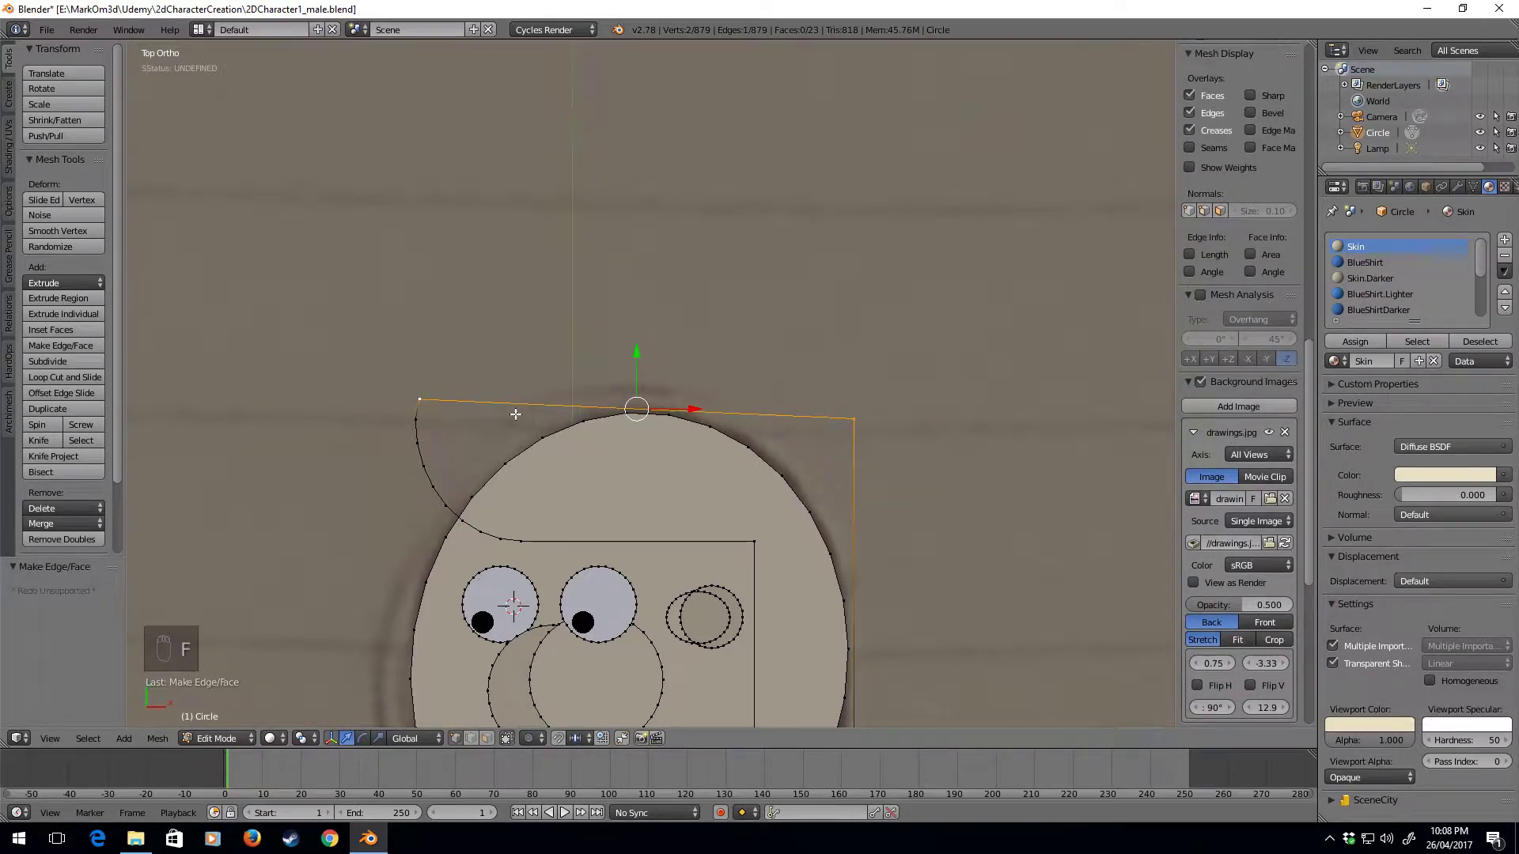
Subdivide the new top edge with 10 cuts, and subdivide the resulting segments again with 1 cut.
key(w)
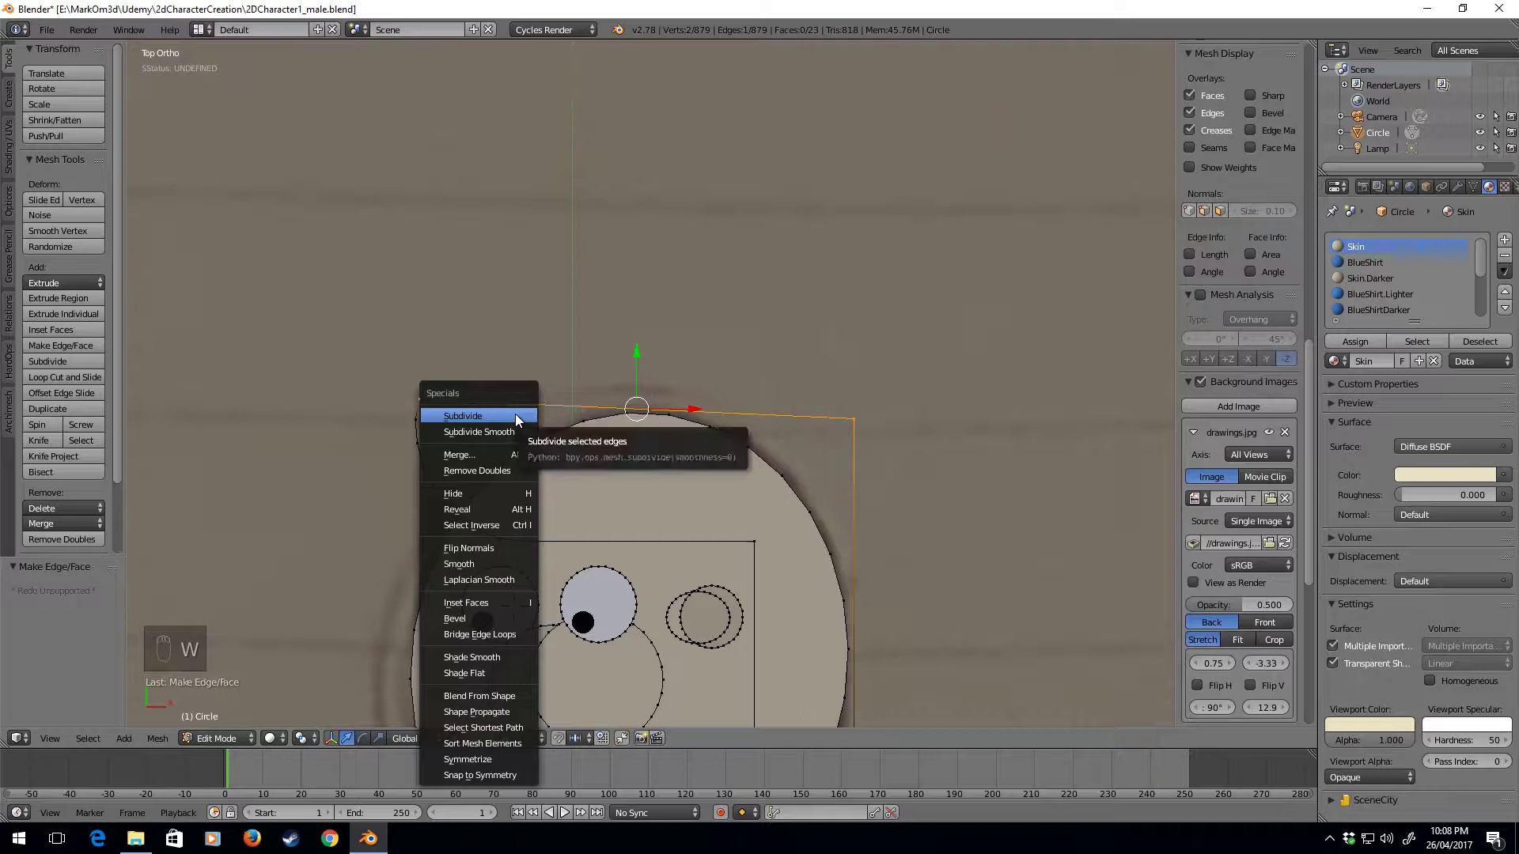
click(515, 414)
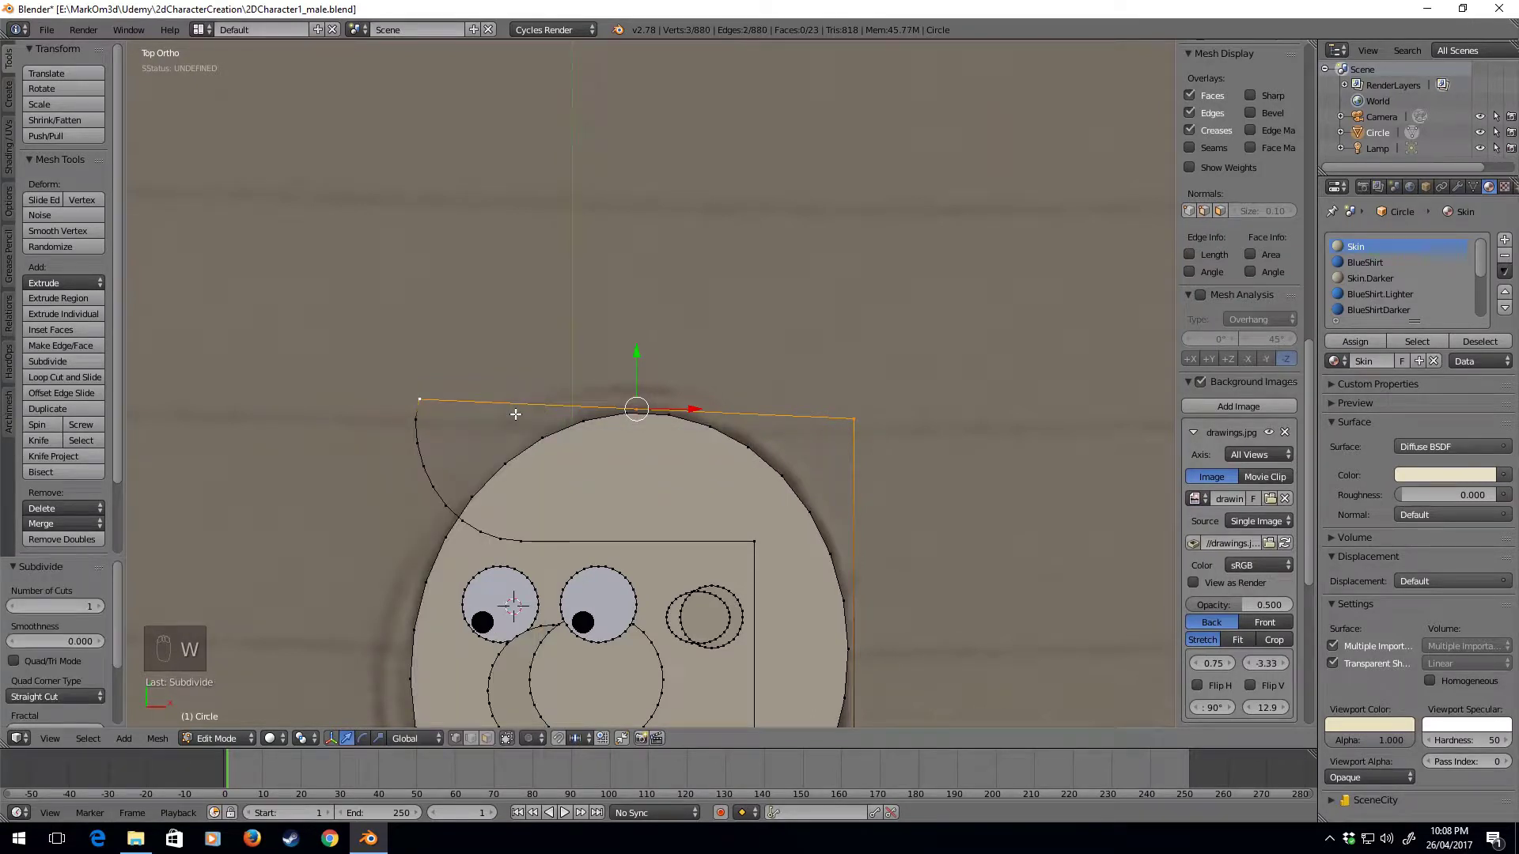
drag(68, 606, 170, 606)
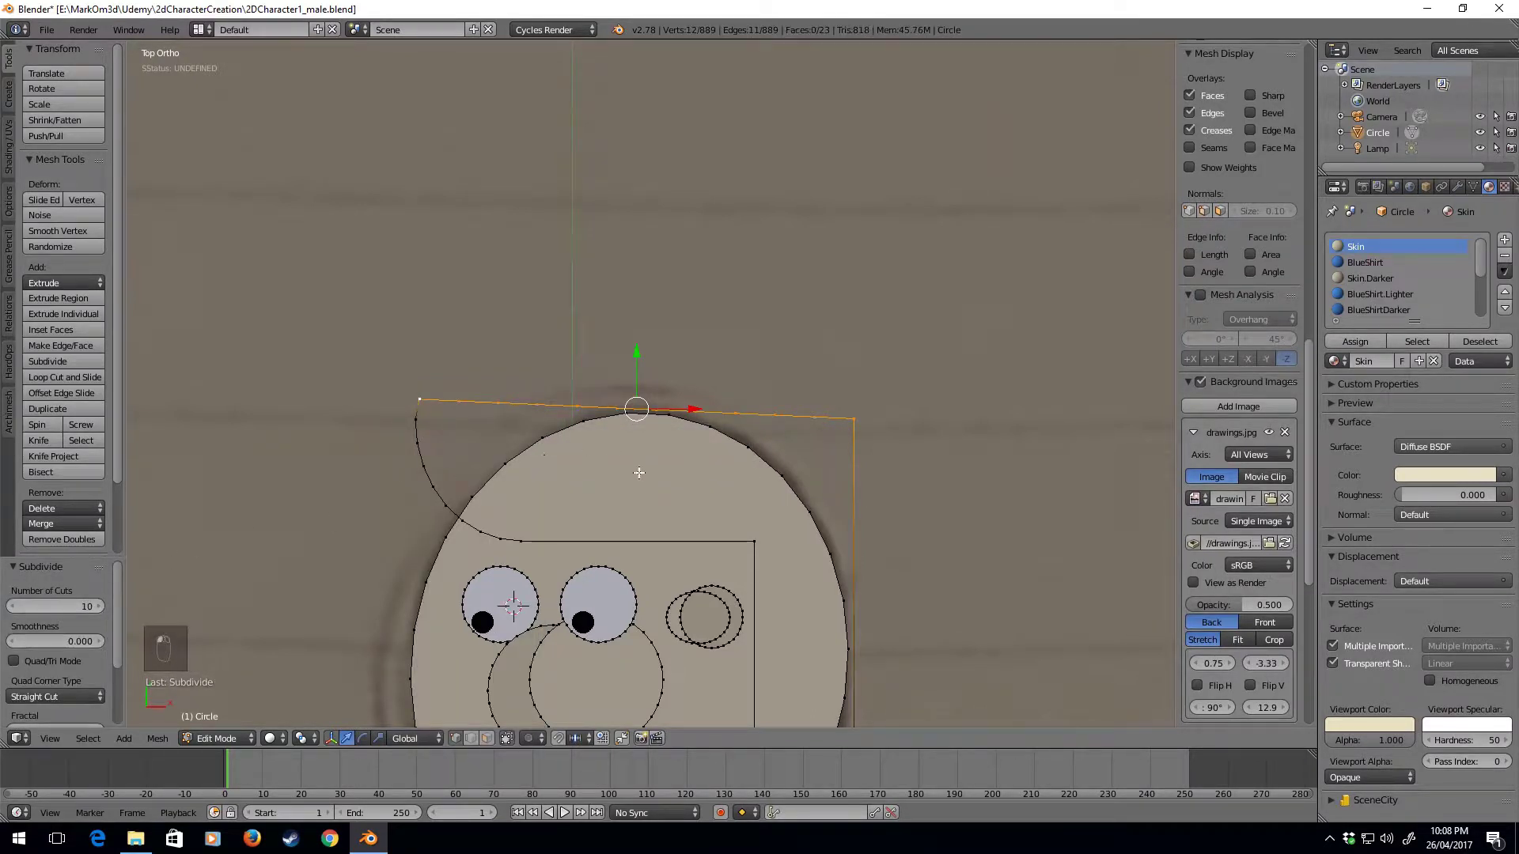
key(w)
click(568, 417)
Select three spaced vertices along the hair's top edge and set proportional editing to Connected.
click(479, 403)
shift+click(775, 414)
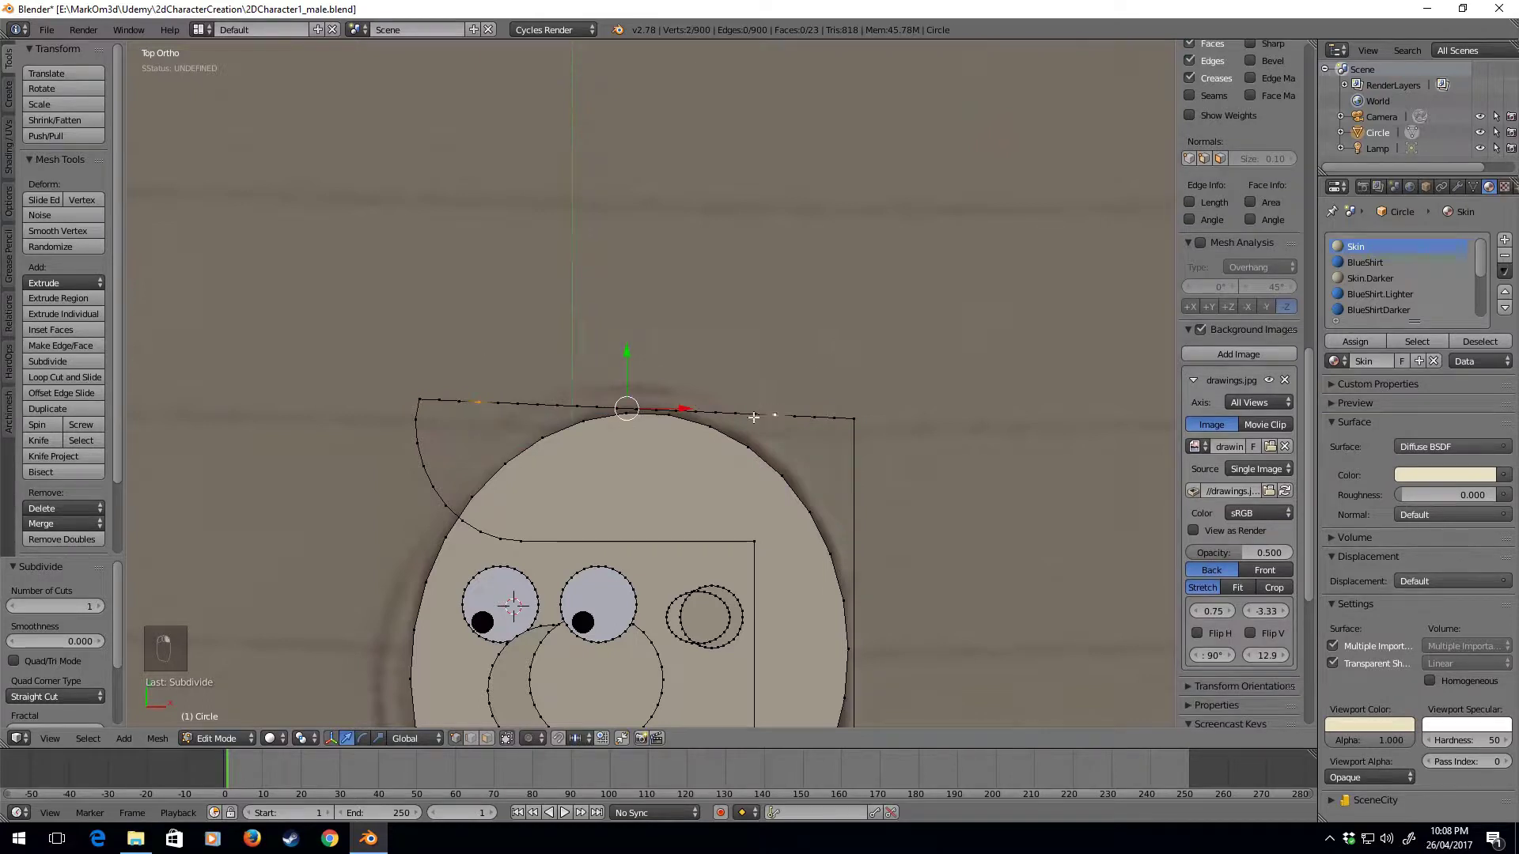
shift+click(633, 409)
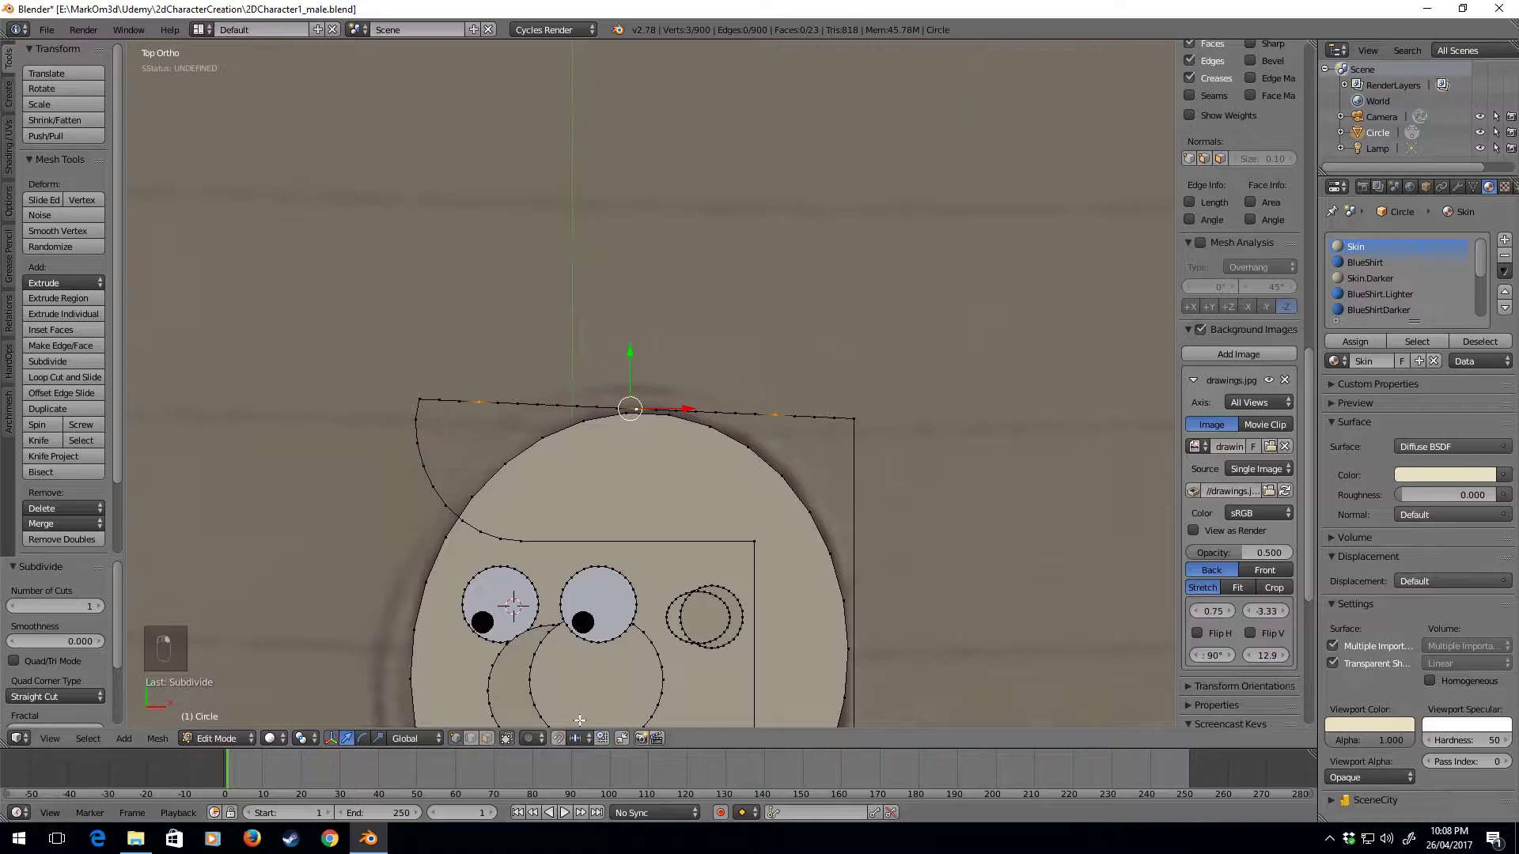
click(535, 737)
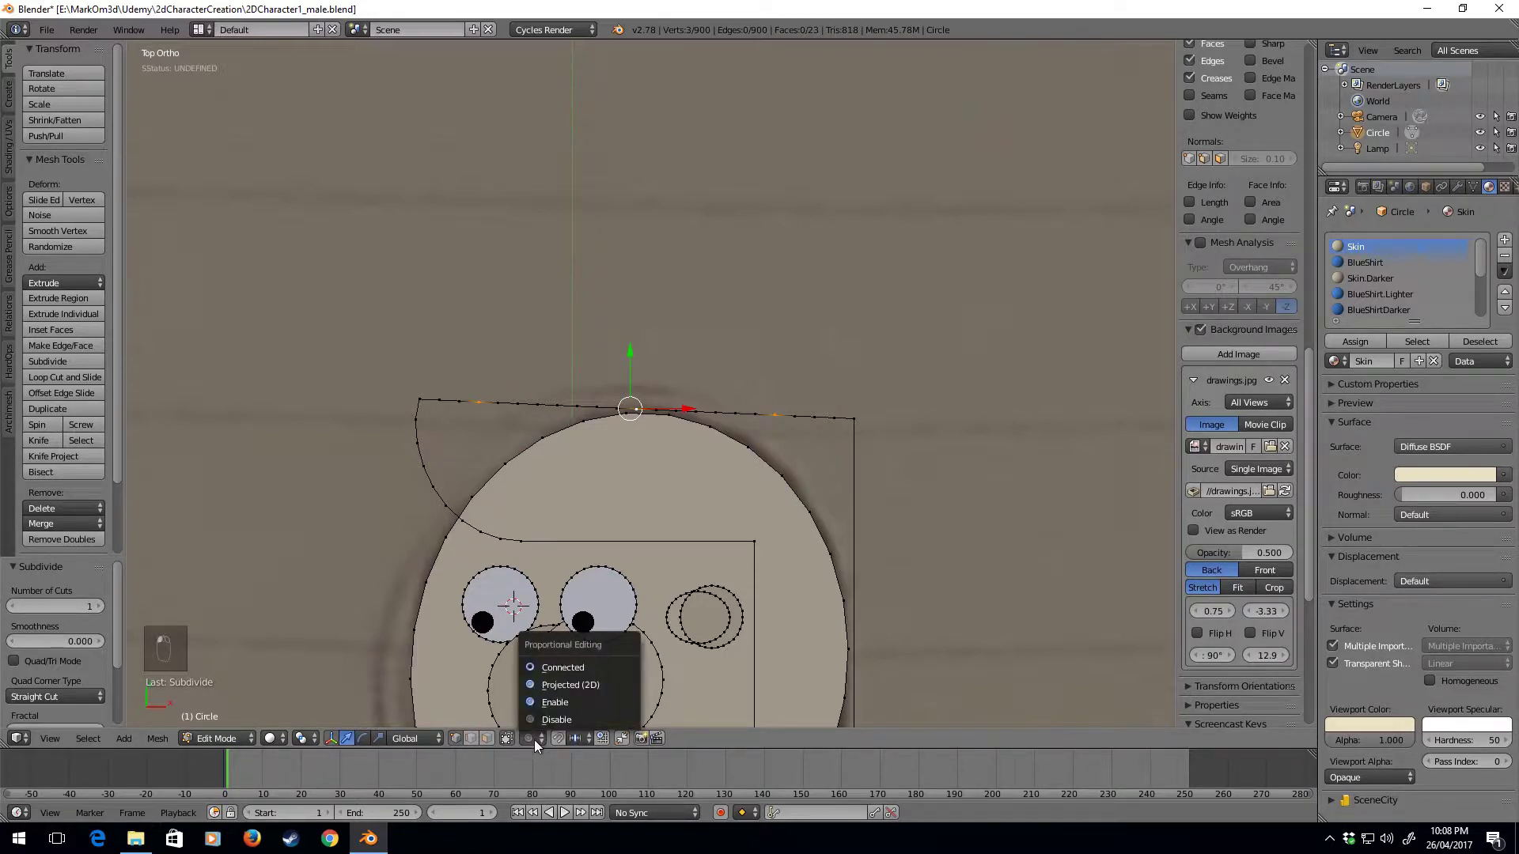
click(560, 667)
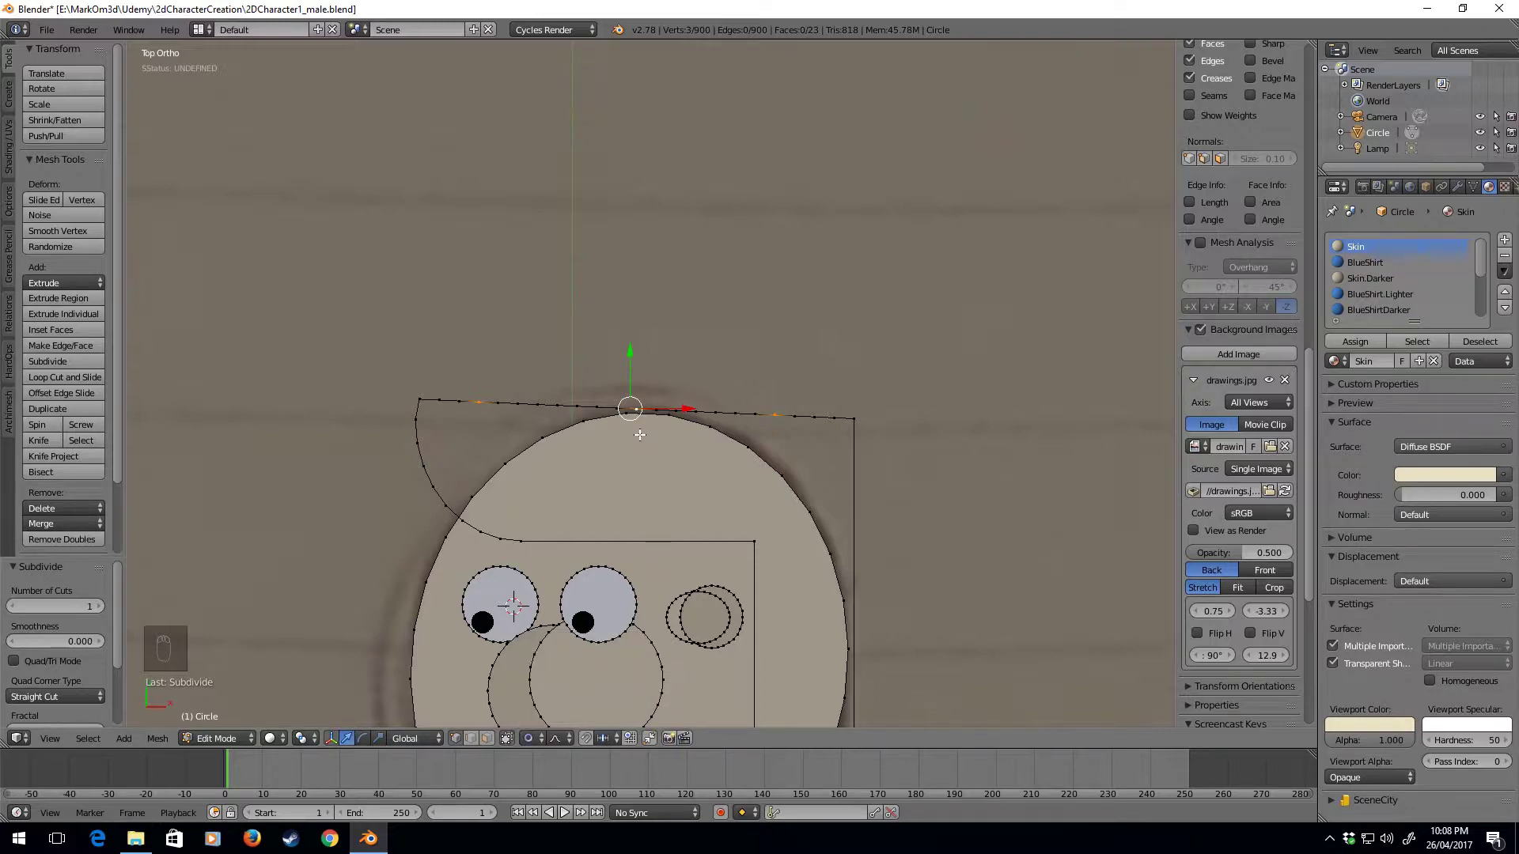
key(g)
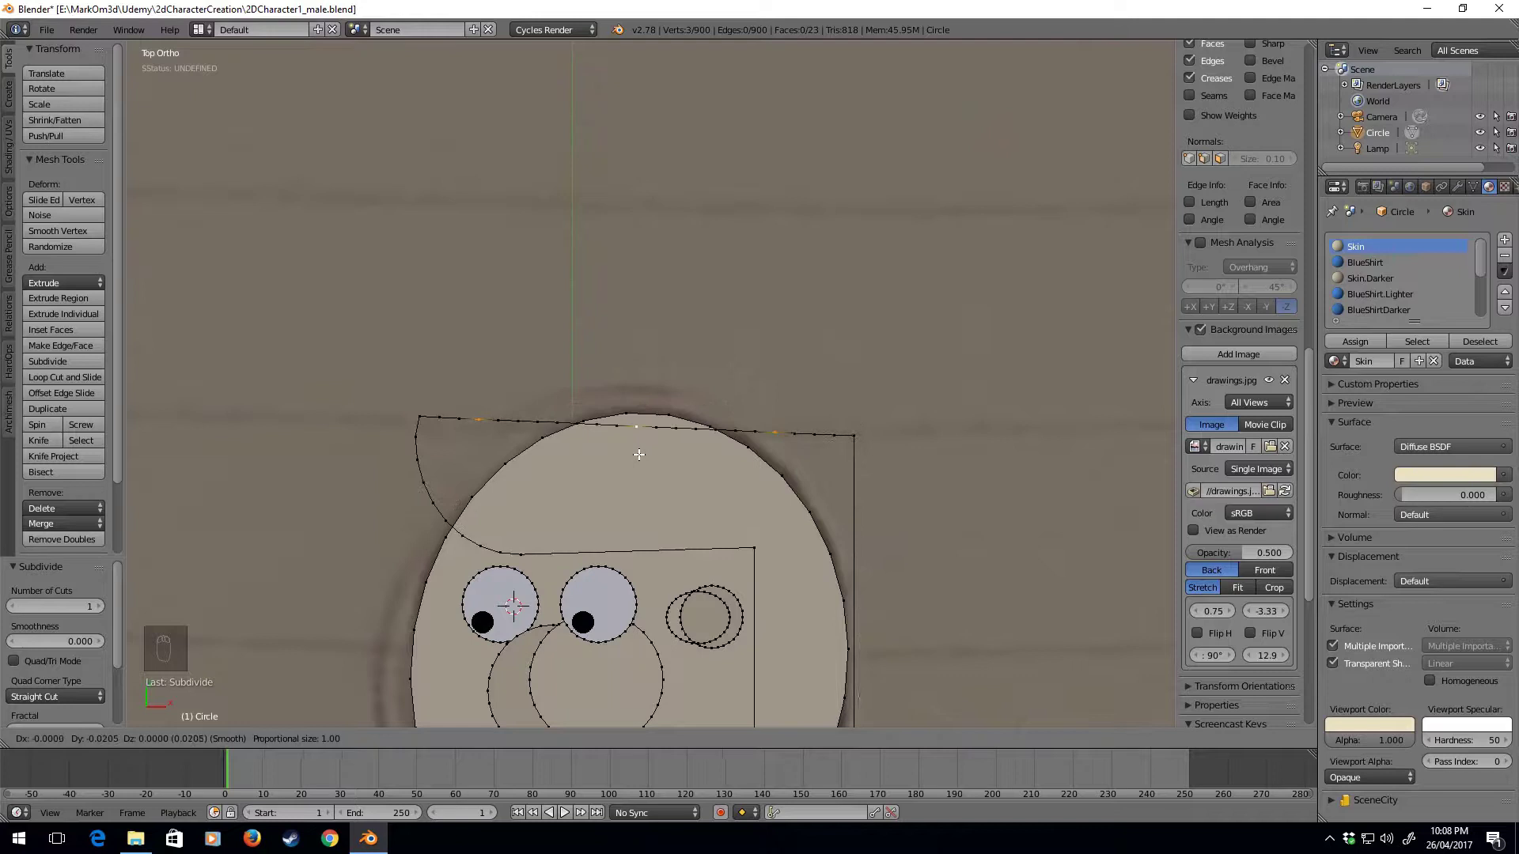
scroll(638, 443, up, 20)
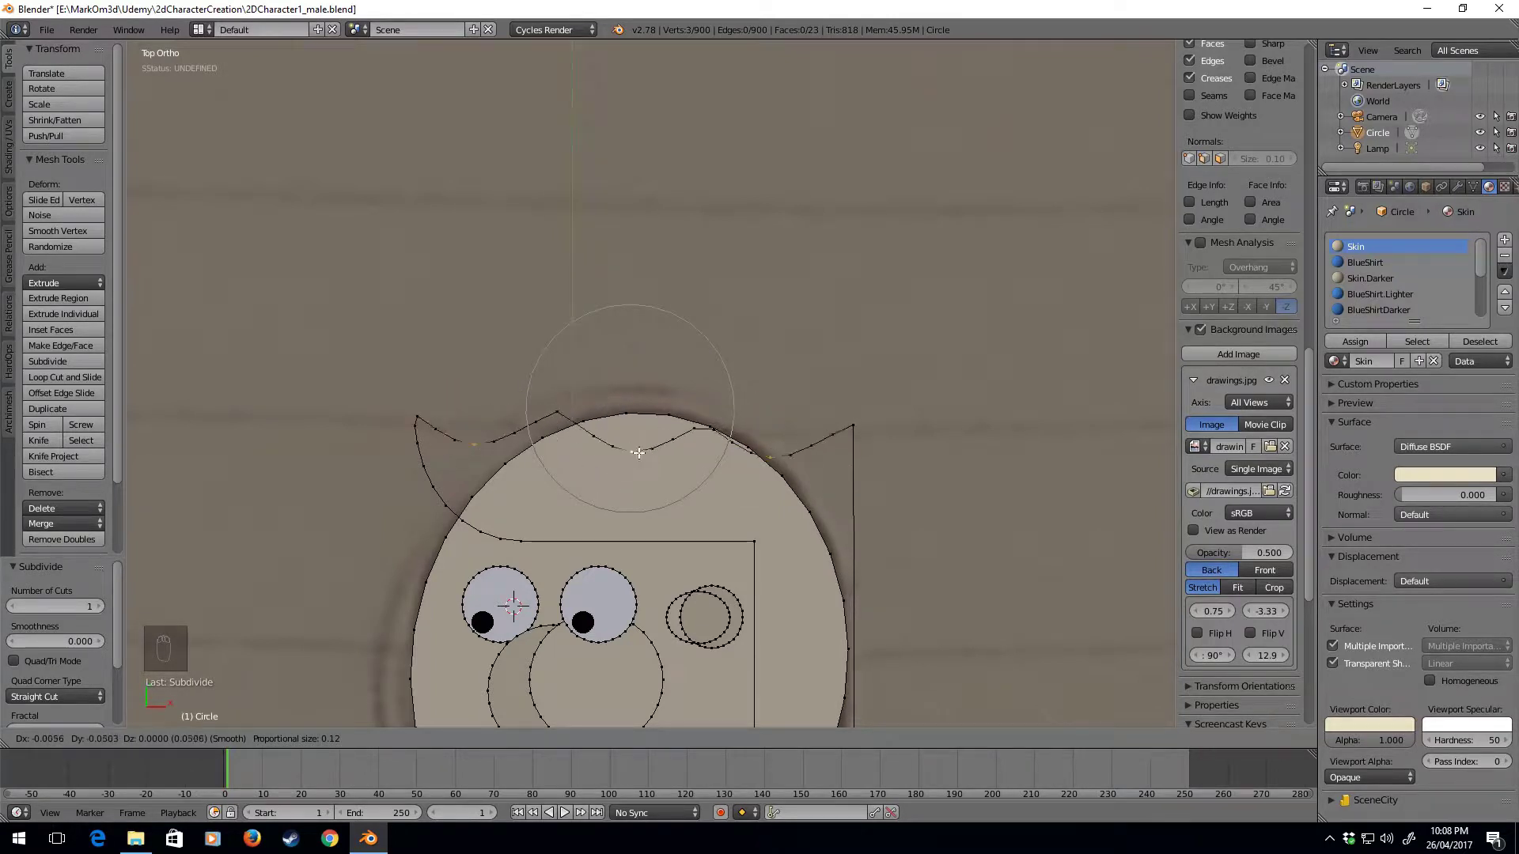
right_click(653, 415)
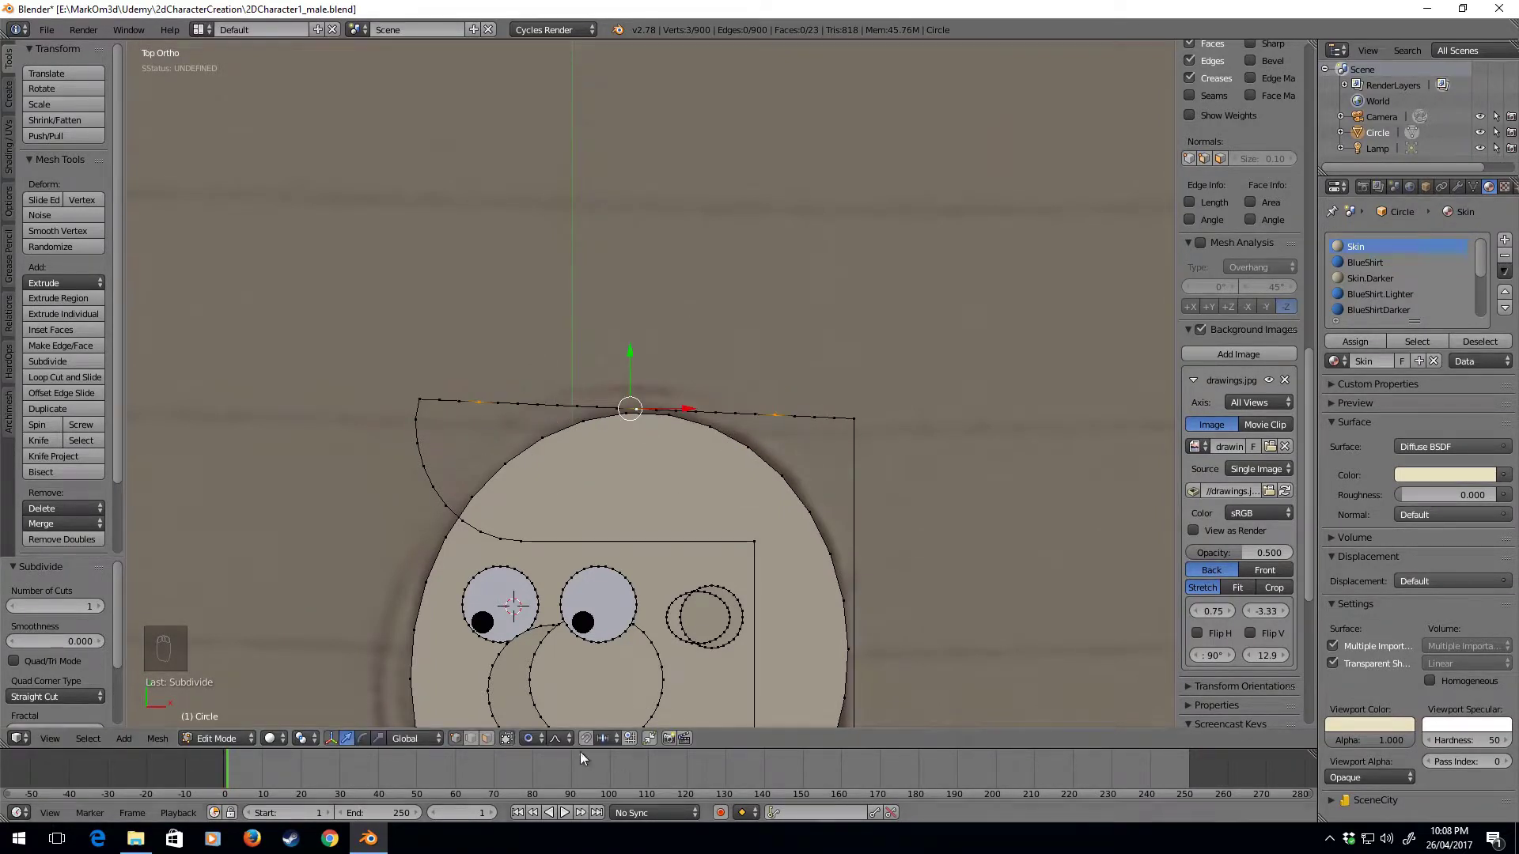
Set the proportional falloff to Random and move the selected top-edge vertices about 0.007 in X and 0.028 in Y, with proportional size 0.20.
click(556, 738)
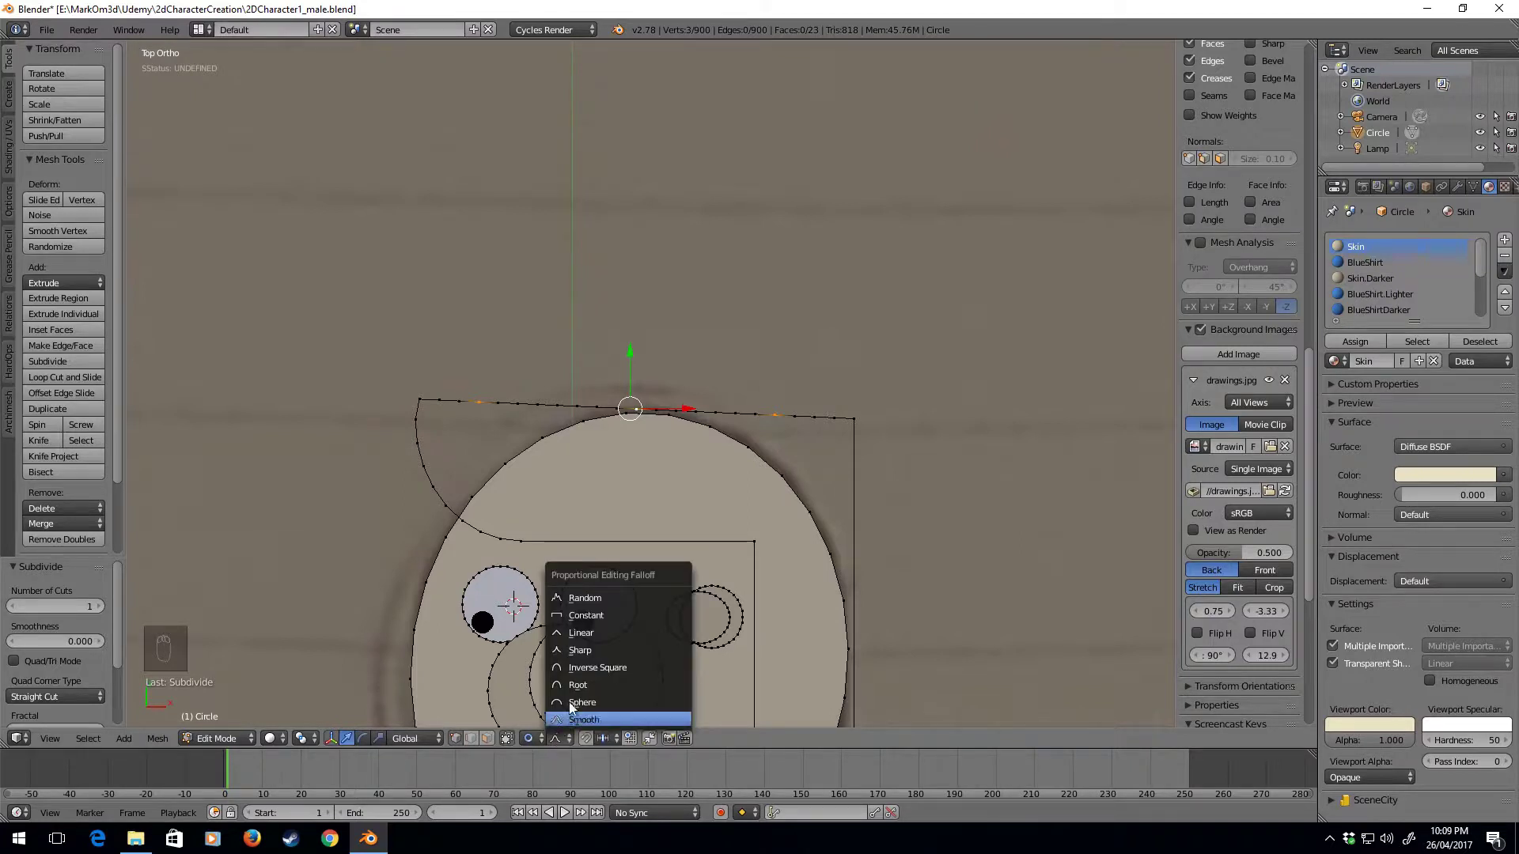
click(595, 599)
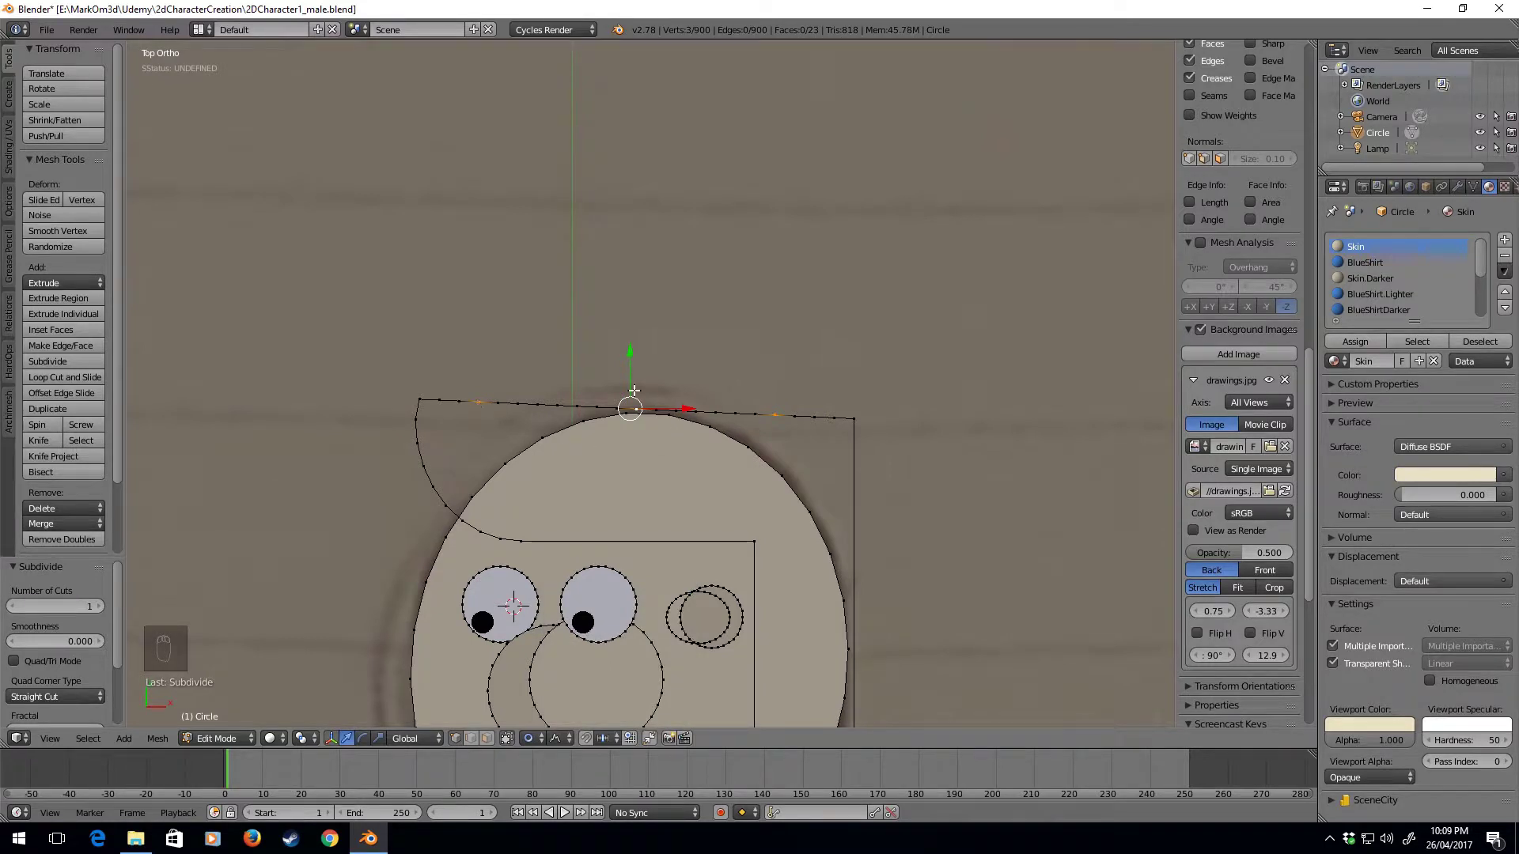
key(g)
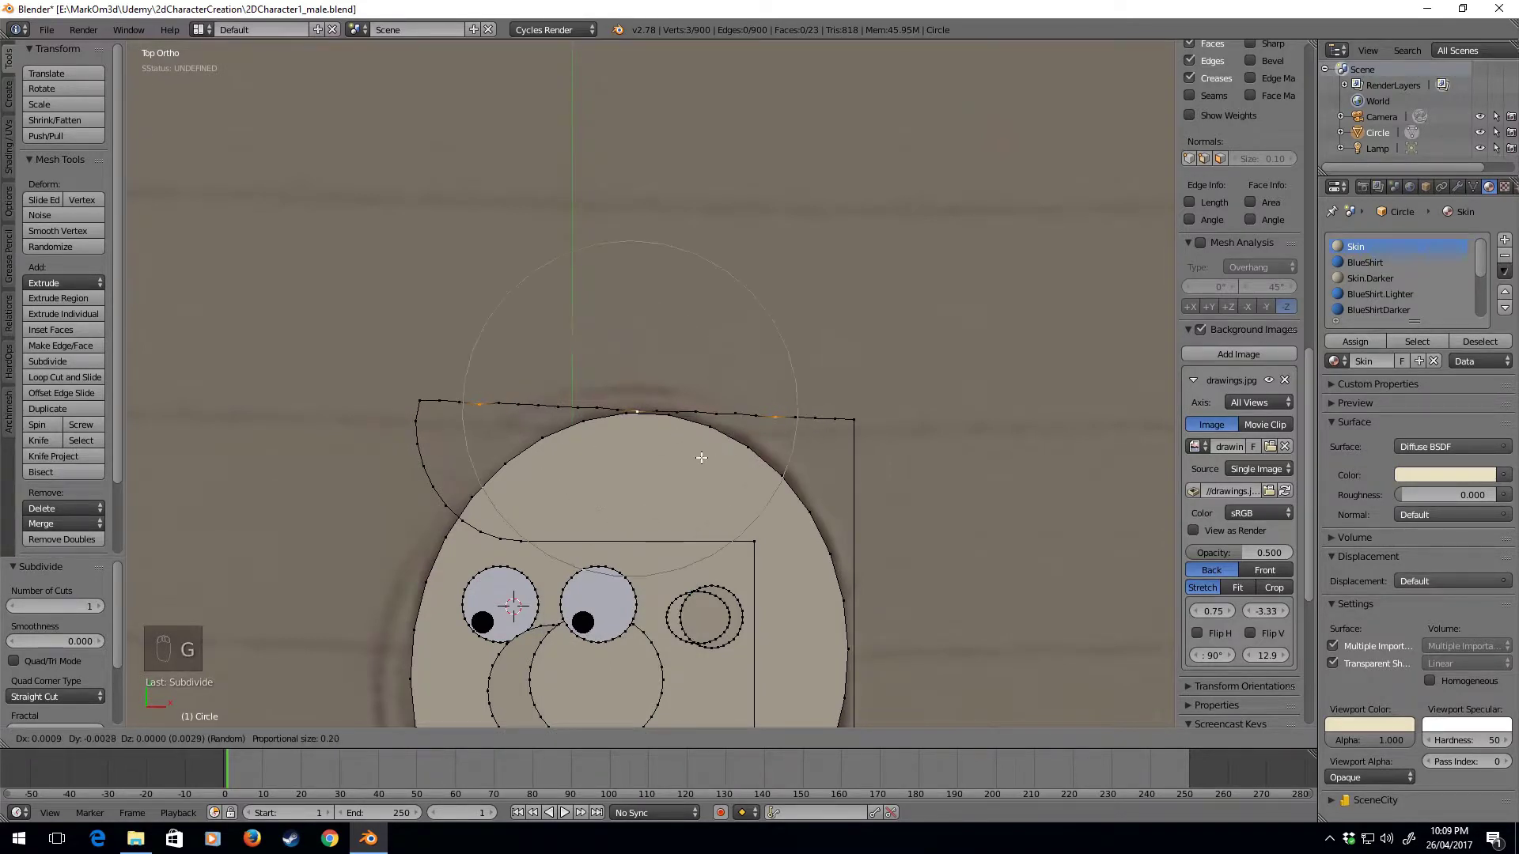
scroll(702, 447, down, 5)
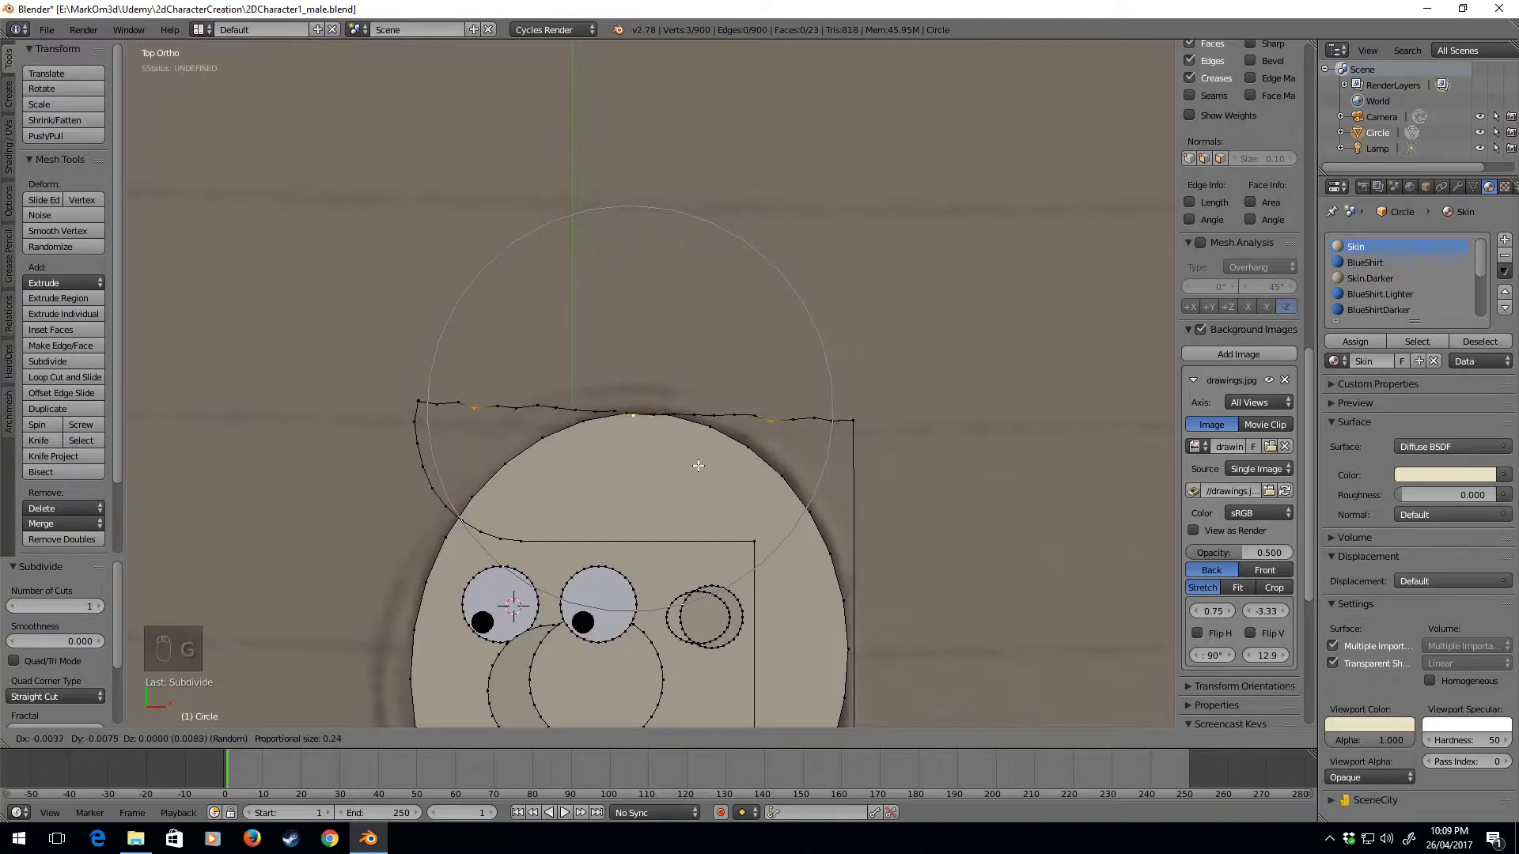
scroll(696, 460, up, 2)
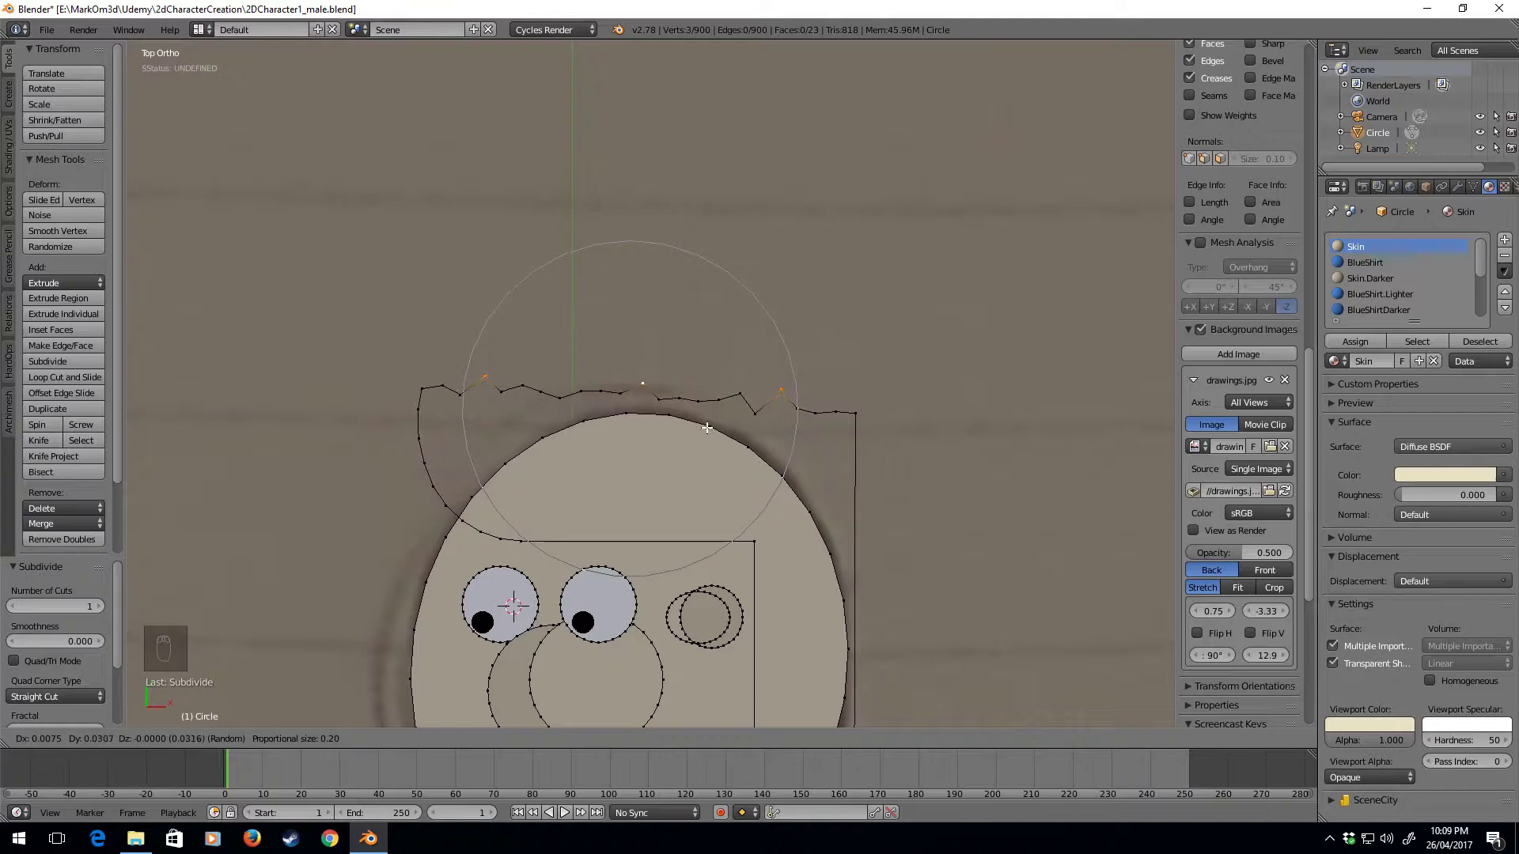
key(z)
key(z)
key(z)
click(706, 427)
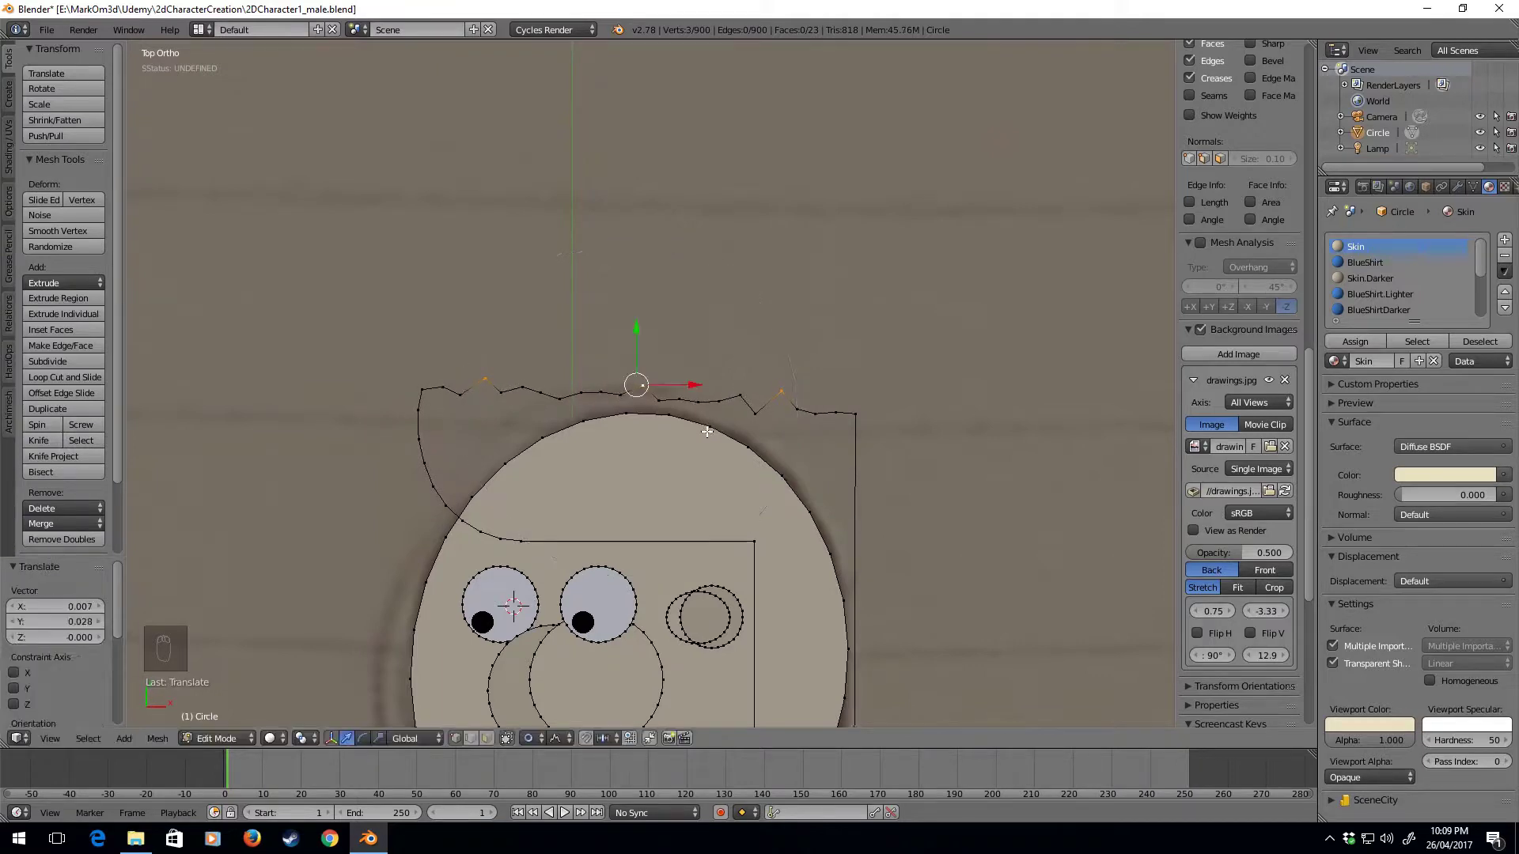
scroll(736, 491, down, 2)
key(Tab)
key(Tab)
scroll(723, 552, up, 2)
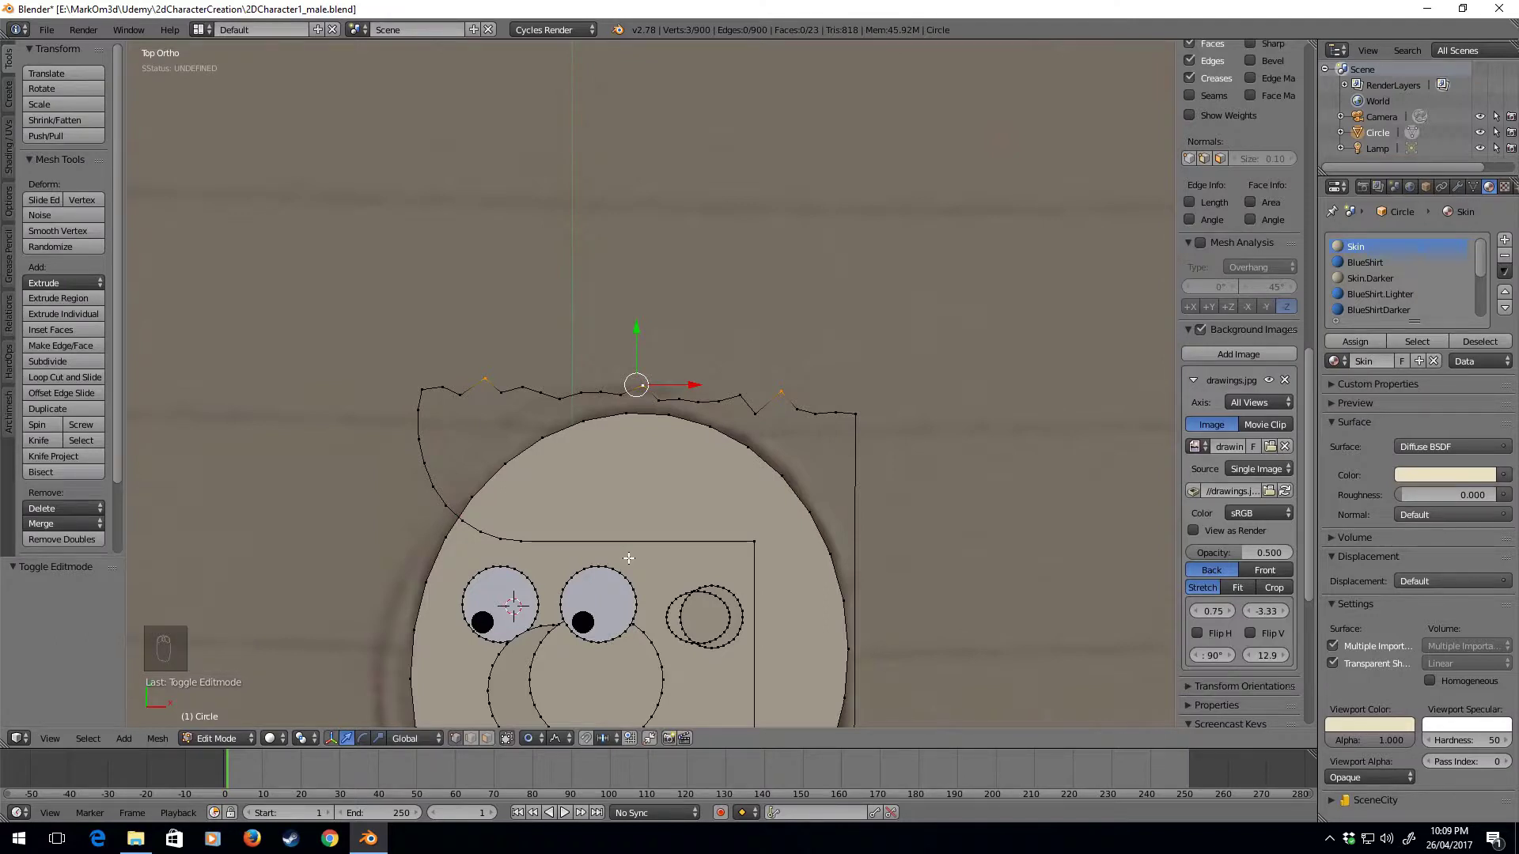
Disable proportional editing, select the entire linked hair outline and fill it with a face.
key(o)
key(o)
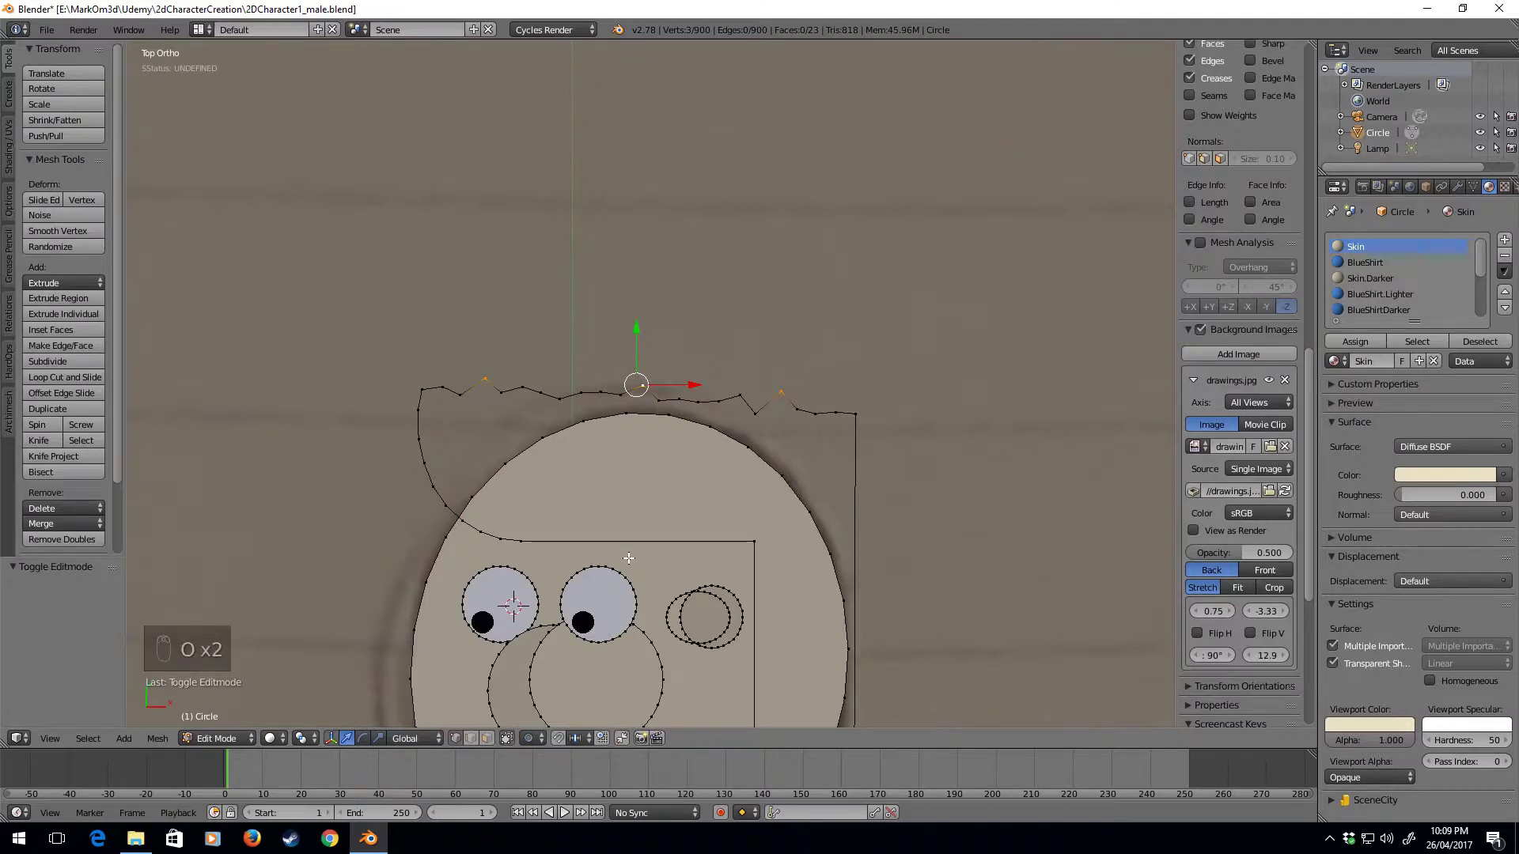
click(530, 737)
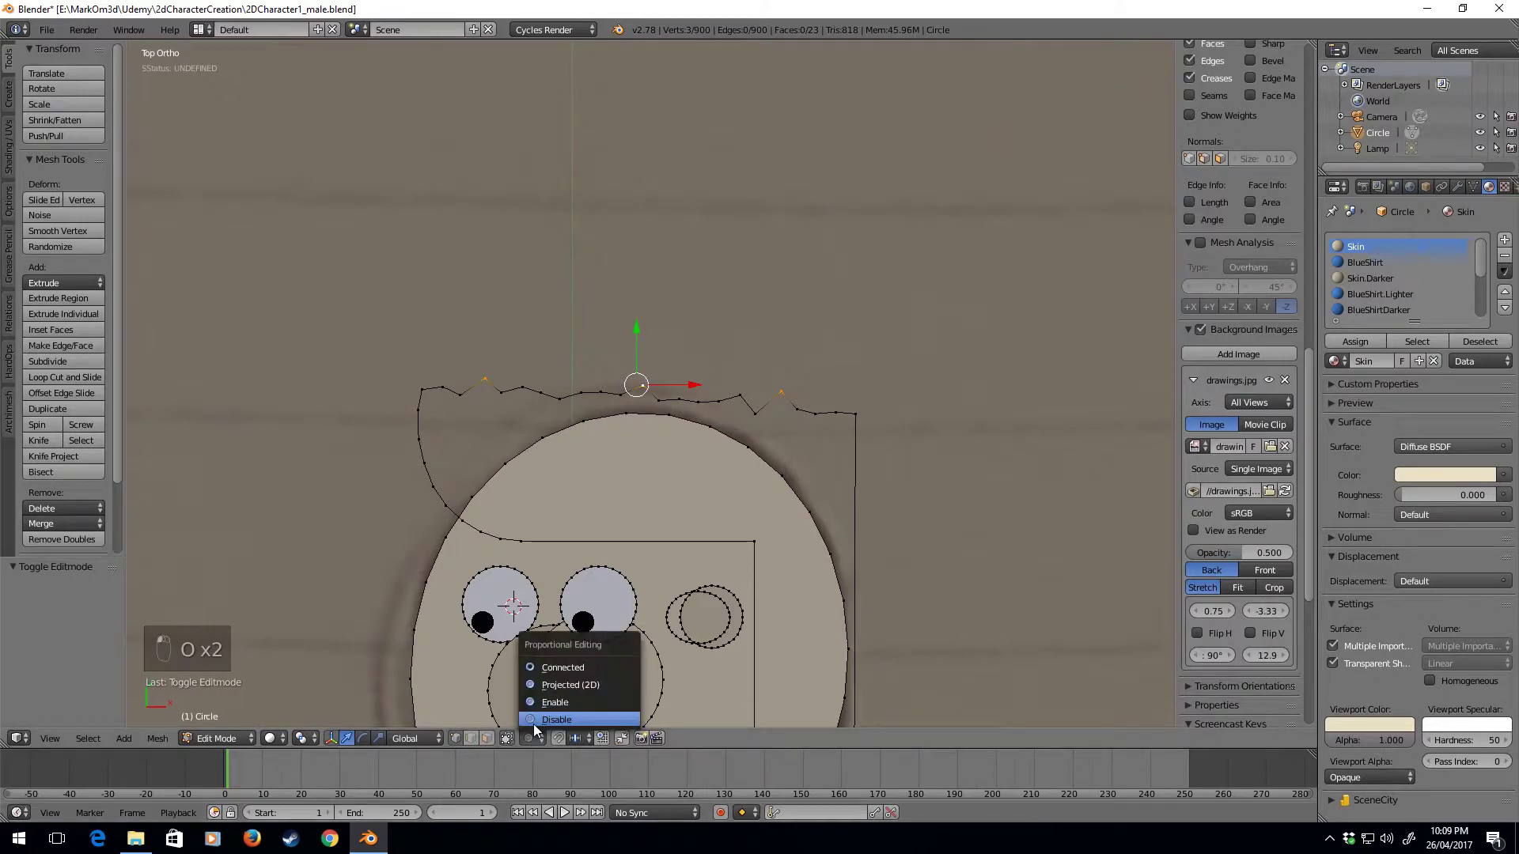
click(534, 724)
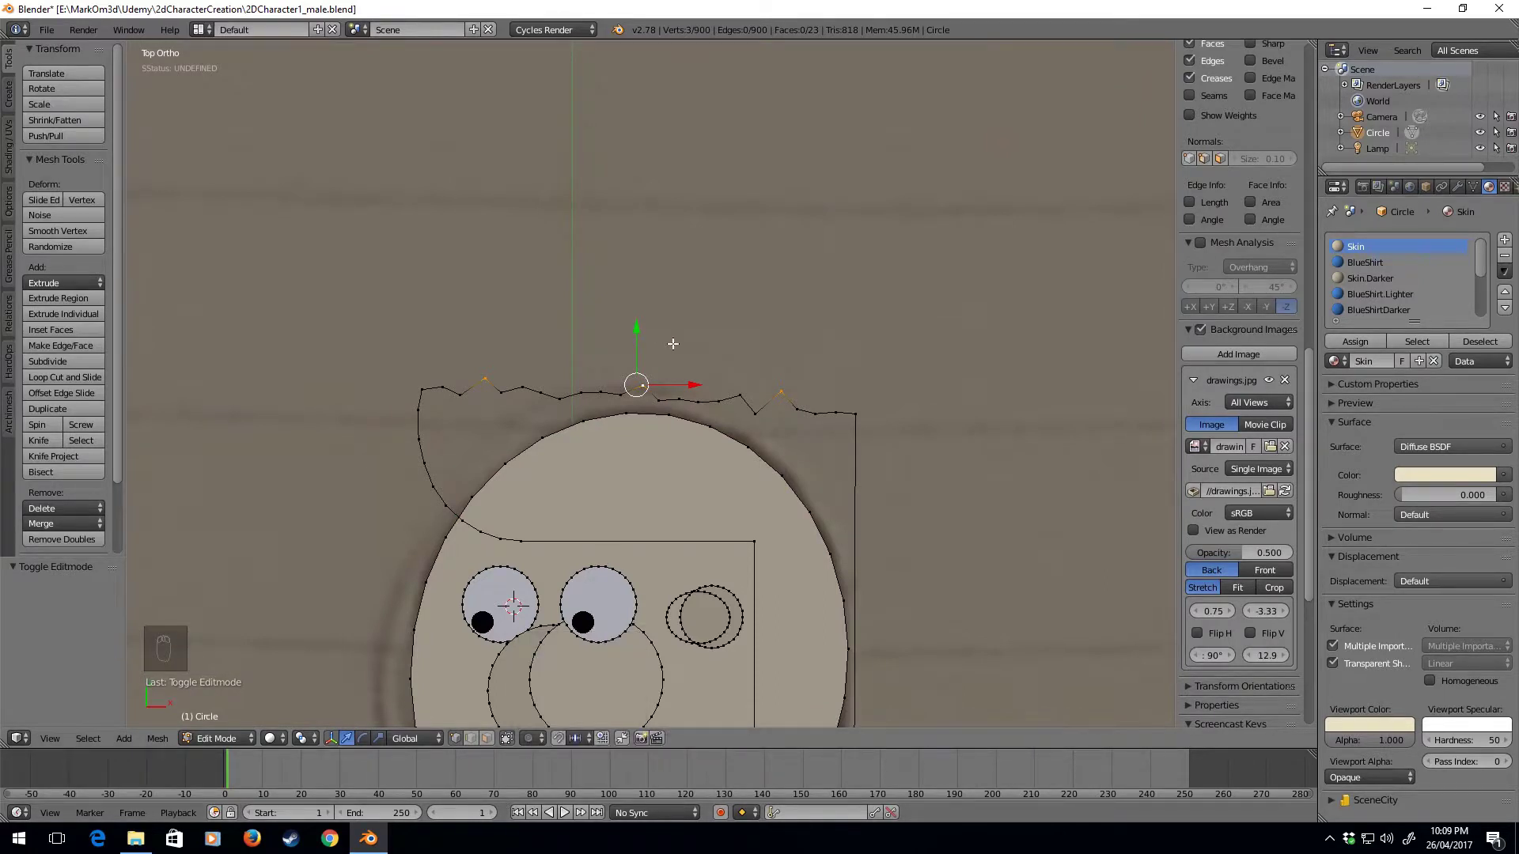
key(ctrl+l)
key(f)
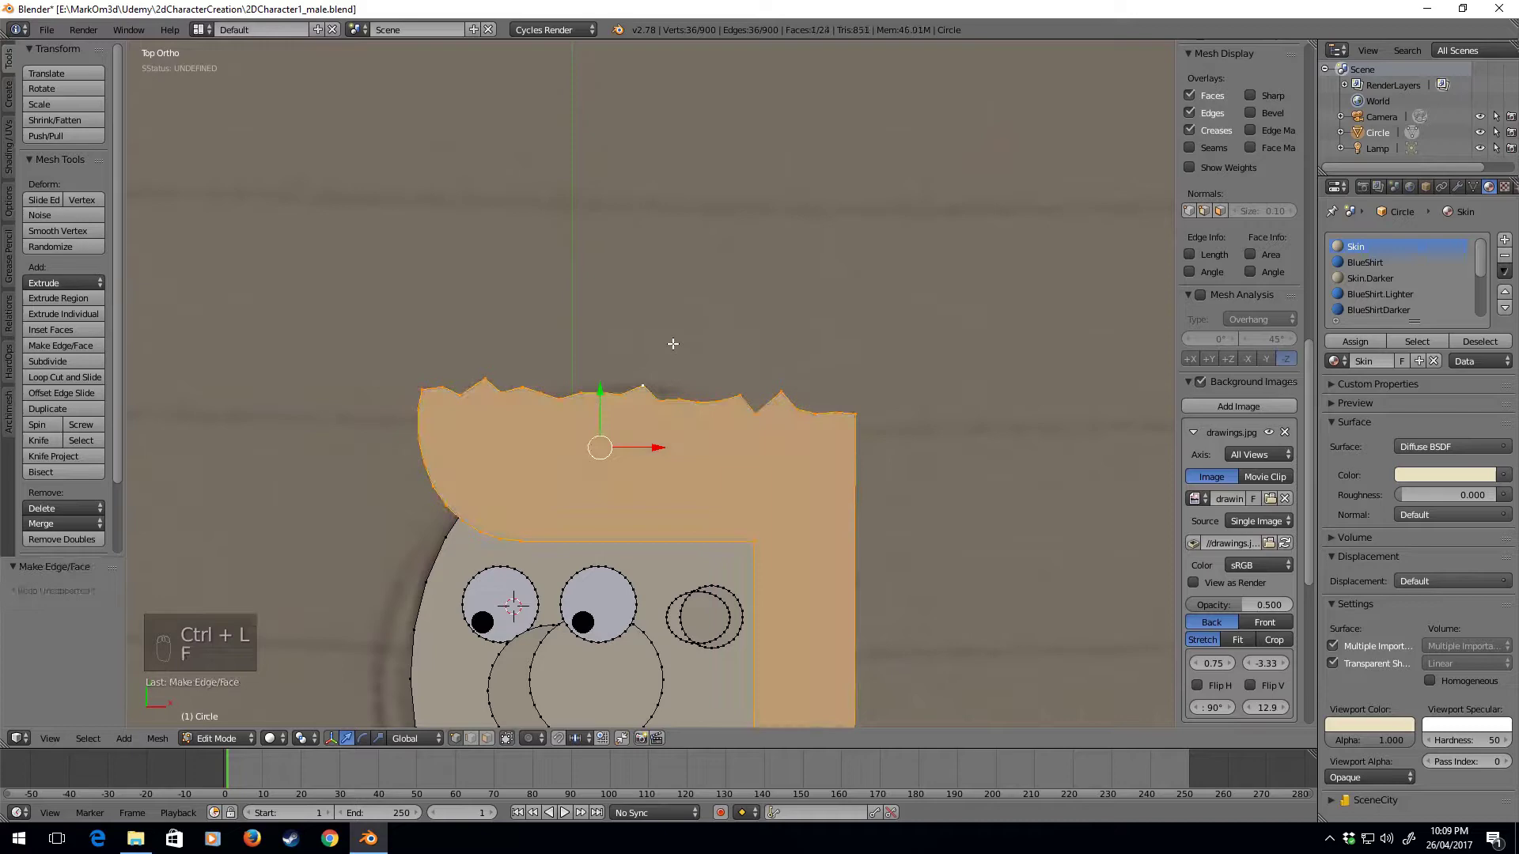
scroll(841, 604, down, 3)
key(z)
key(z)
key(z)
key(Tab)
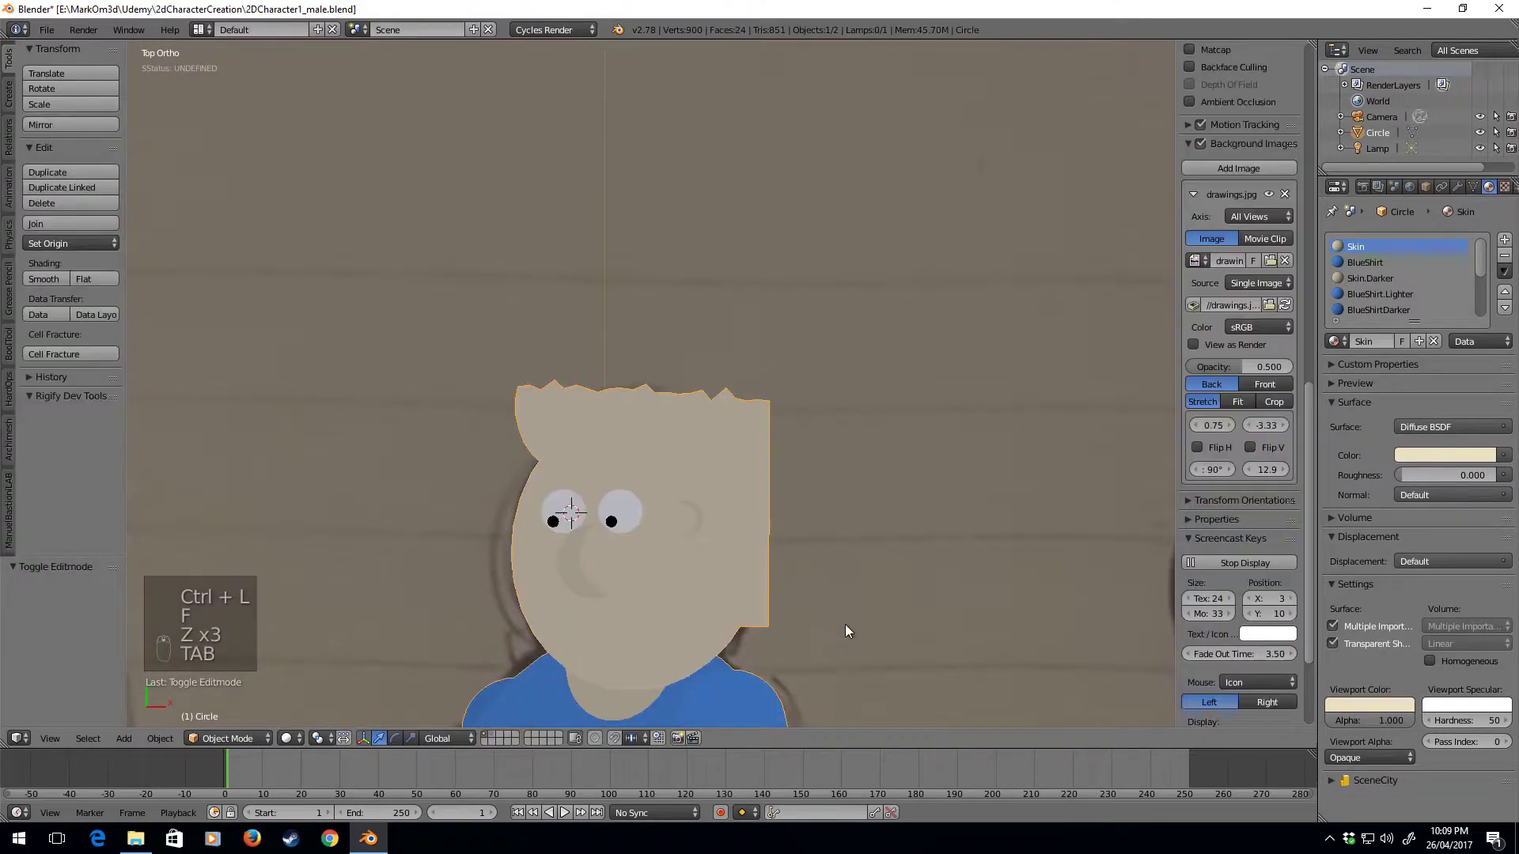
Add a new material to the character mesh and name it Hair.
key(Tab)
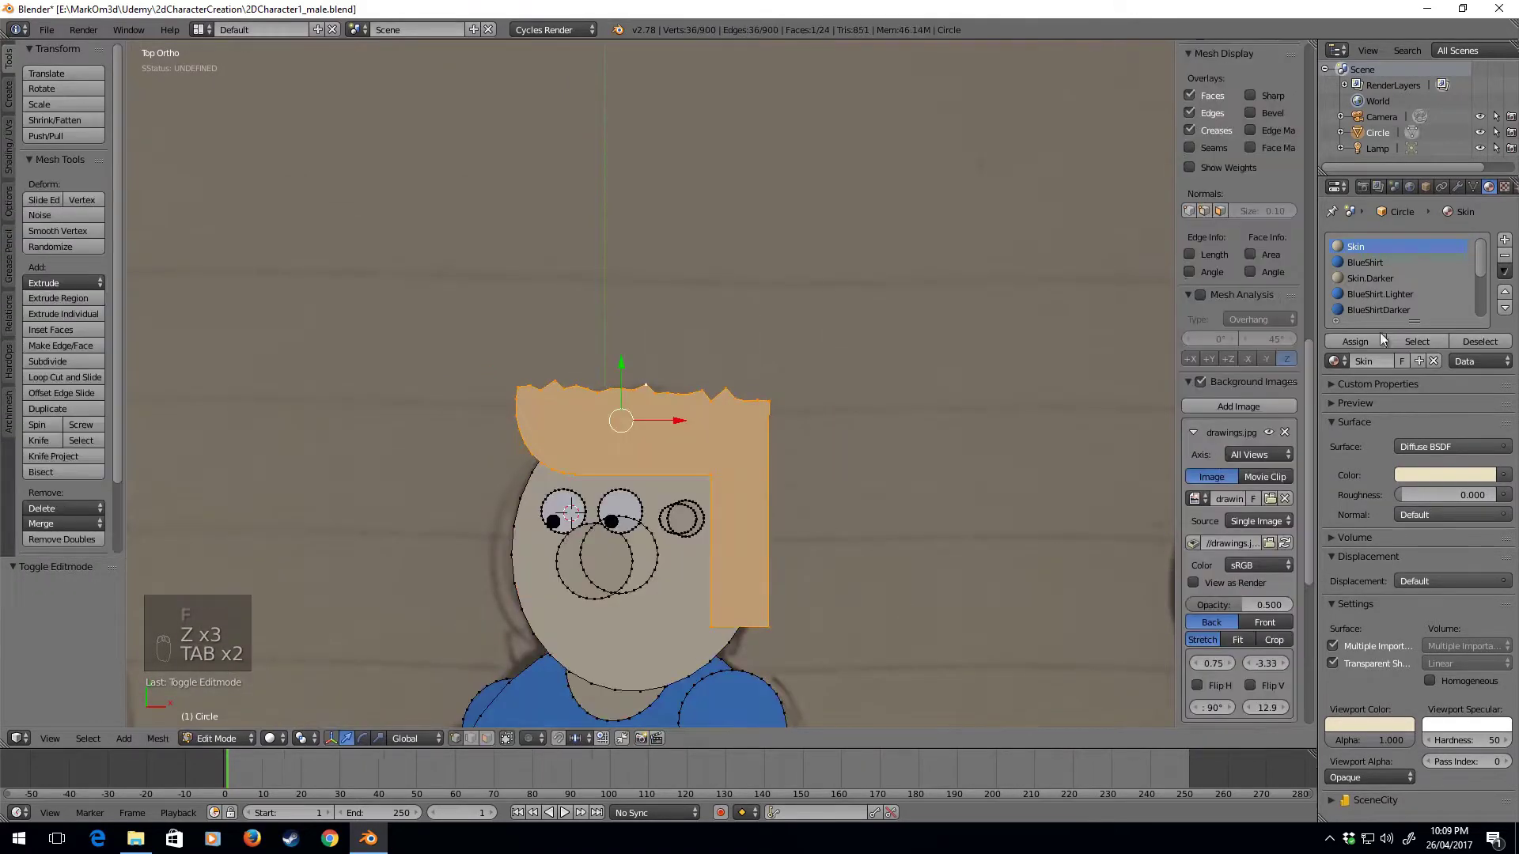
click(1505, 241)
click(1385, 363)
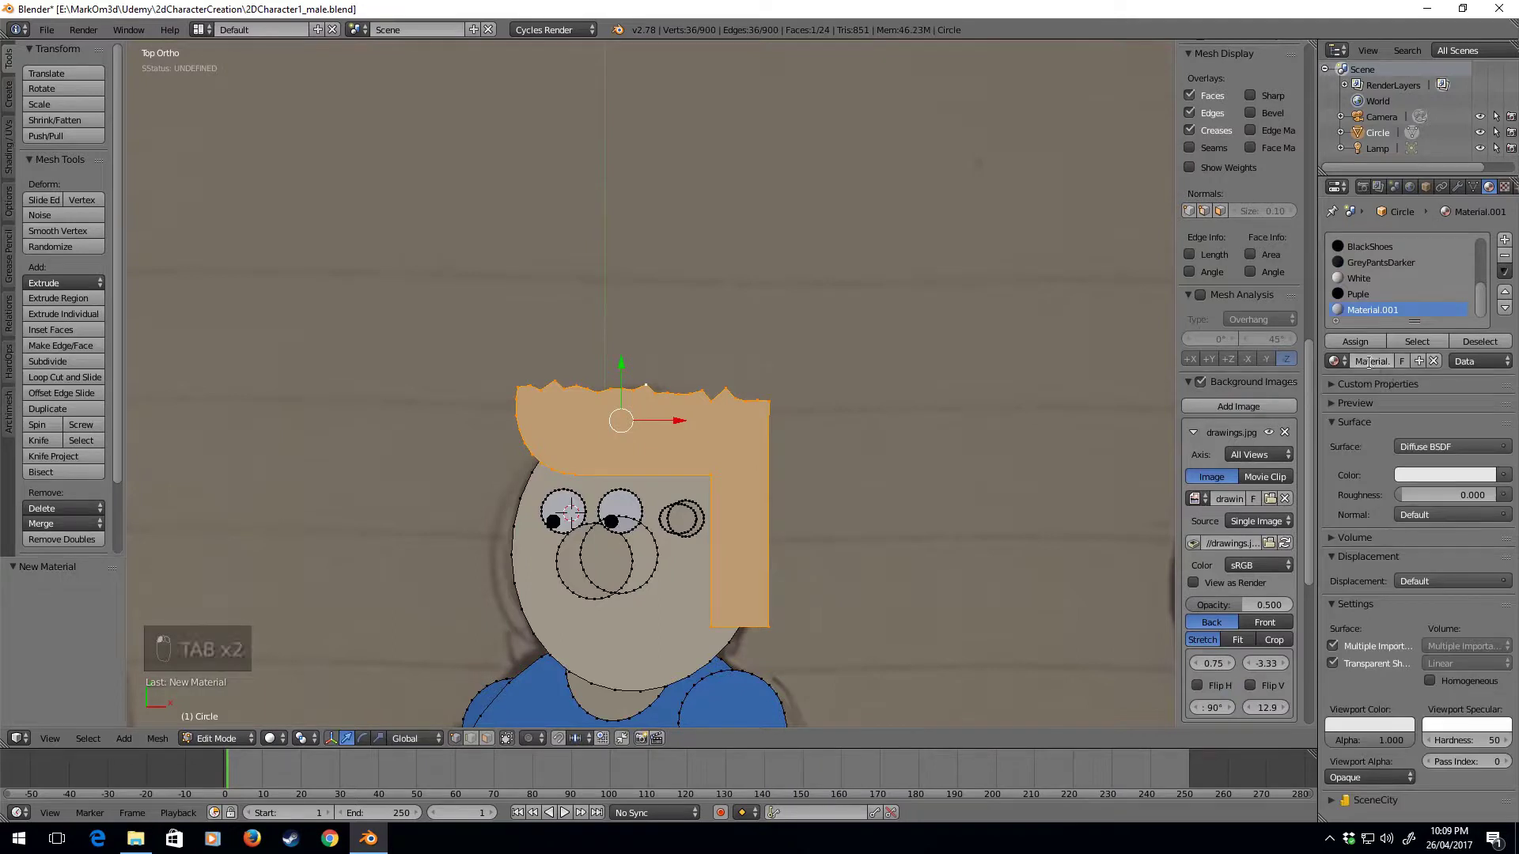
double_click(1370, 363)
text(C)
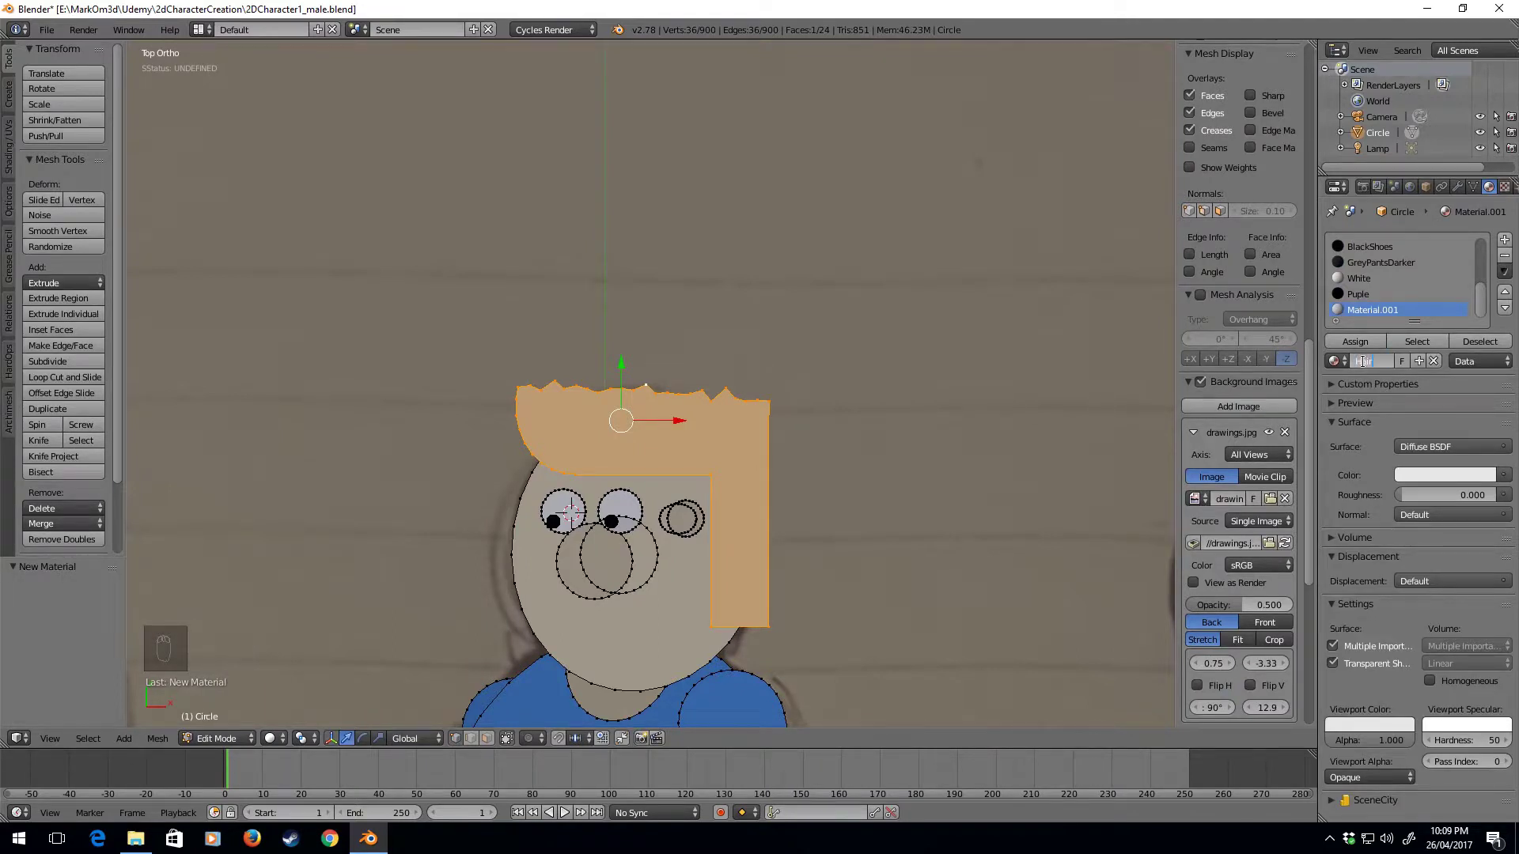
key(Return)
Set the Hair material's surface color to dark brown and assign it to the selected hair face.
click(1453, 473)
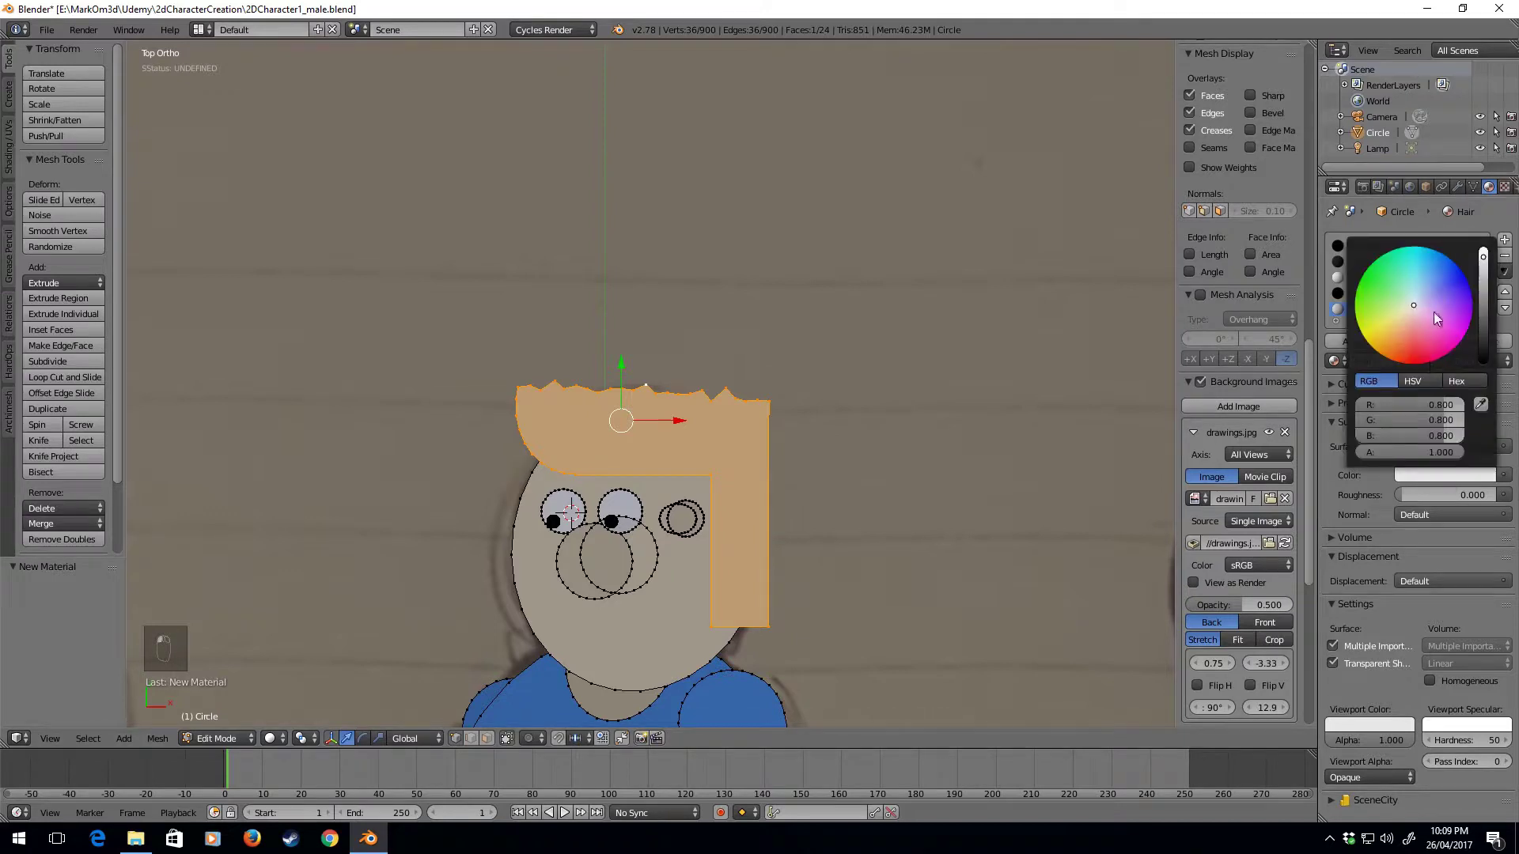
mouse_move(1482, 305)
mouse_down()
mouse_move(1482, 334)
mouse_move(1391, 339)
mouse_up()
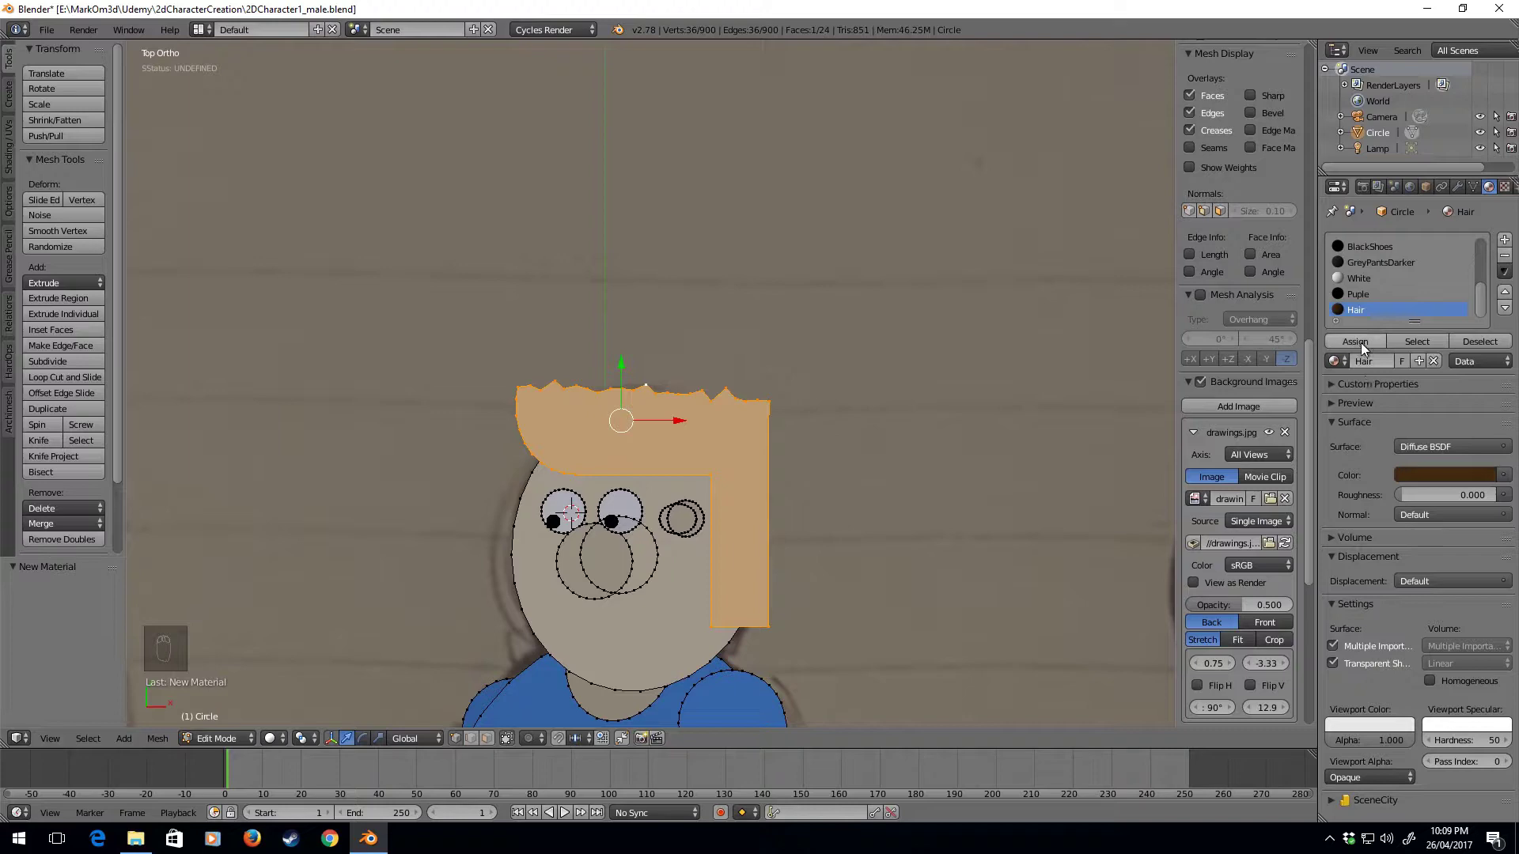
click(1358, 342)
key(z)
key(z)
key(z)
key(grave)
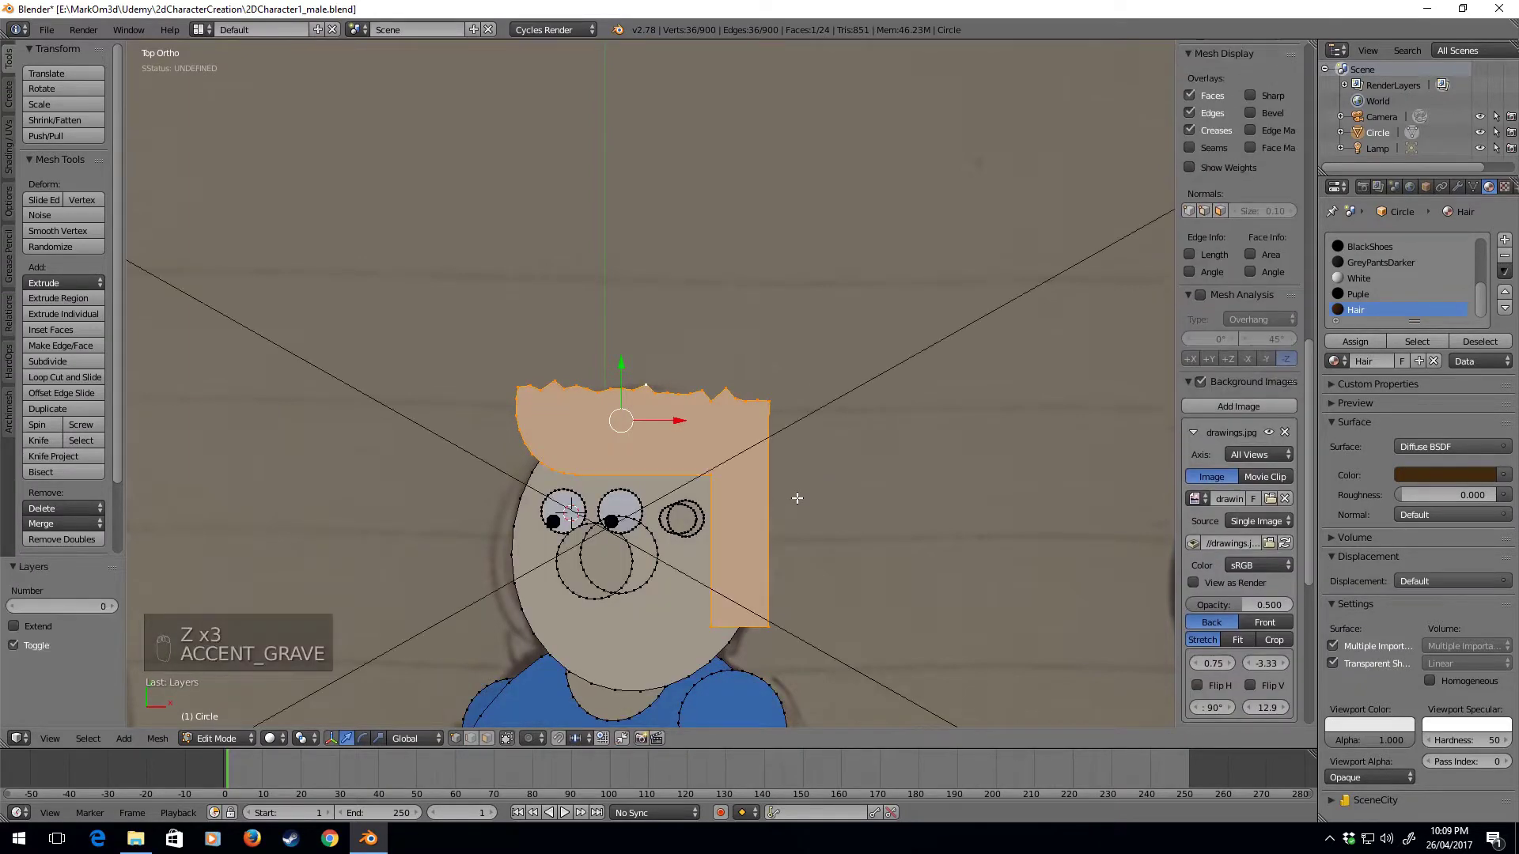
key(grave)
key(Tab)
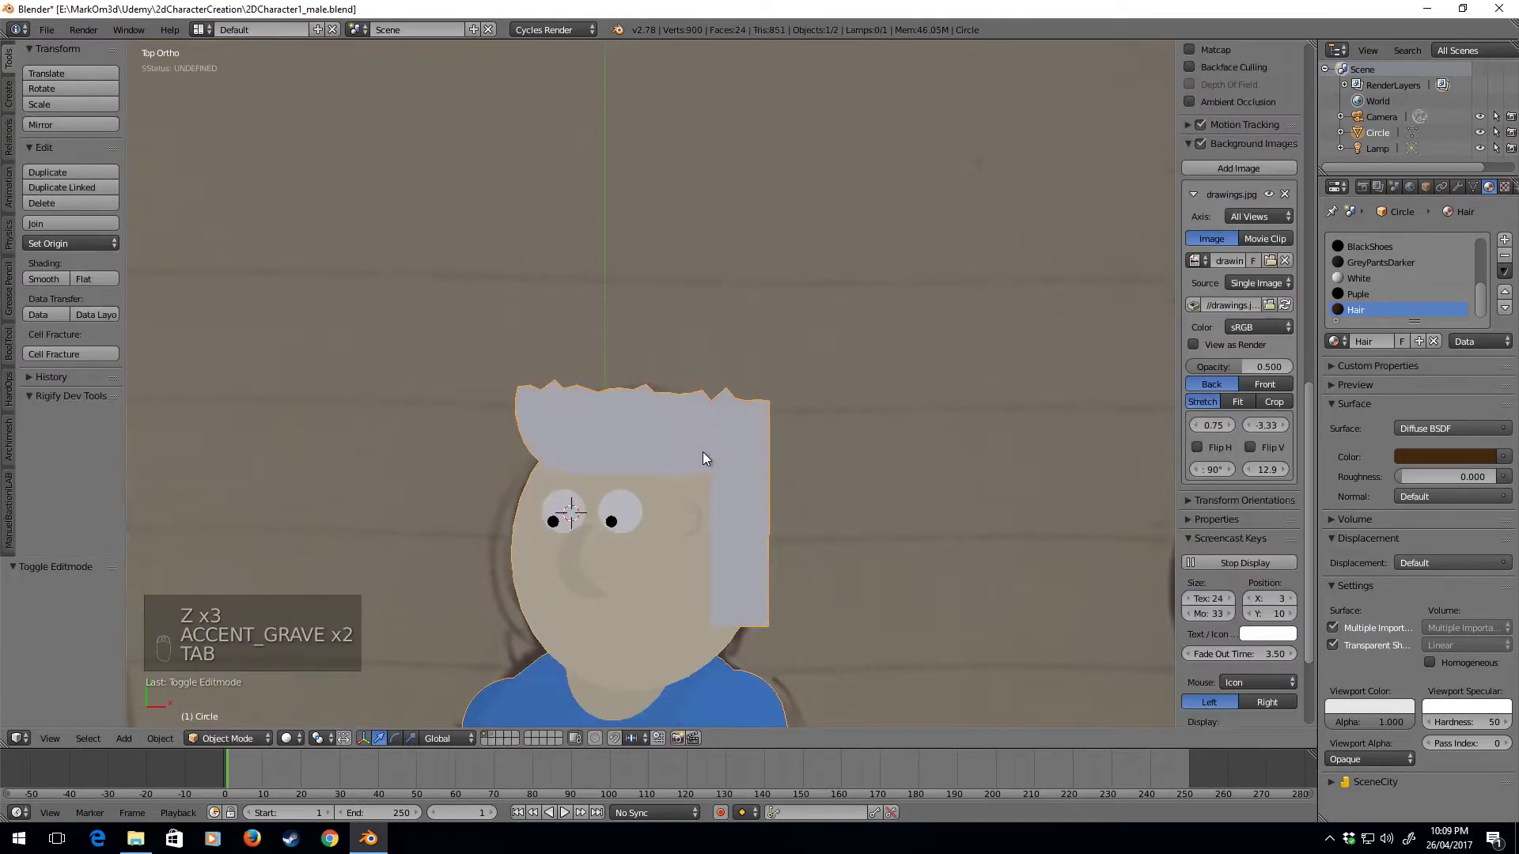
Reassign the Hair material to the hair face and recalculate the face's normals with Inside enabled.
key(Tab)
click(1351, 339)
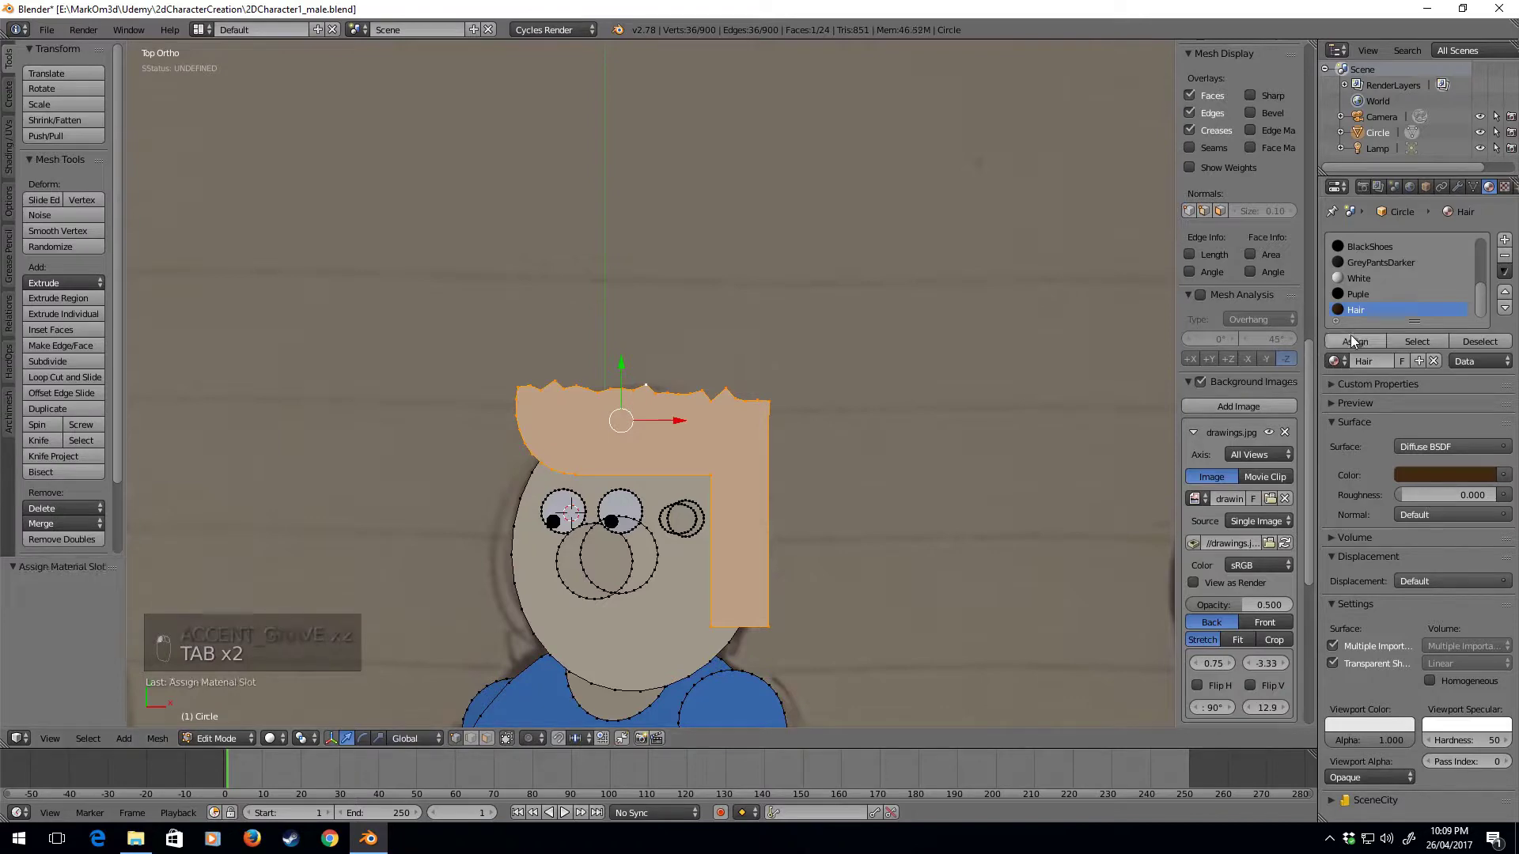
key(ctrl+n)
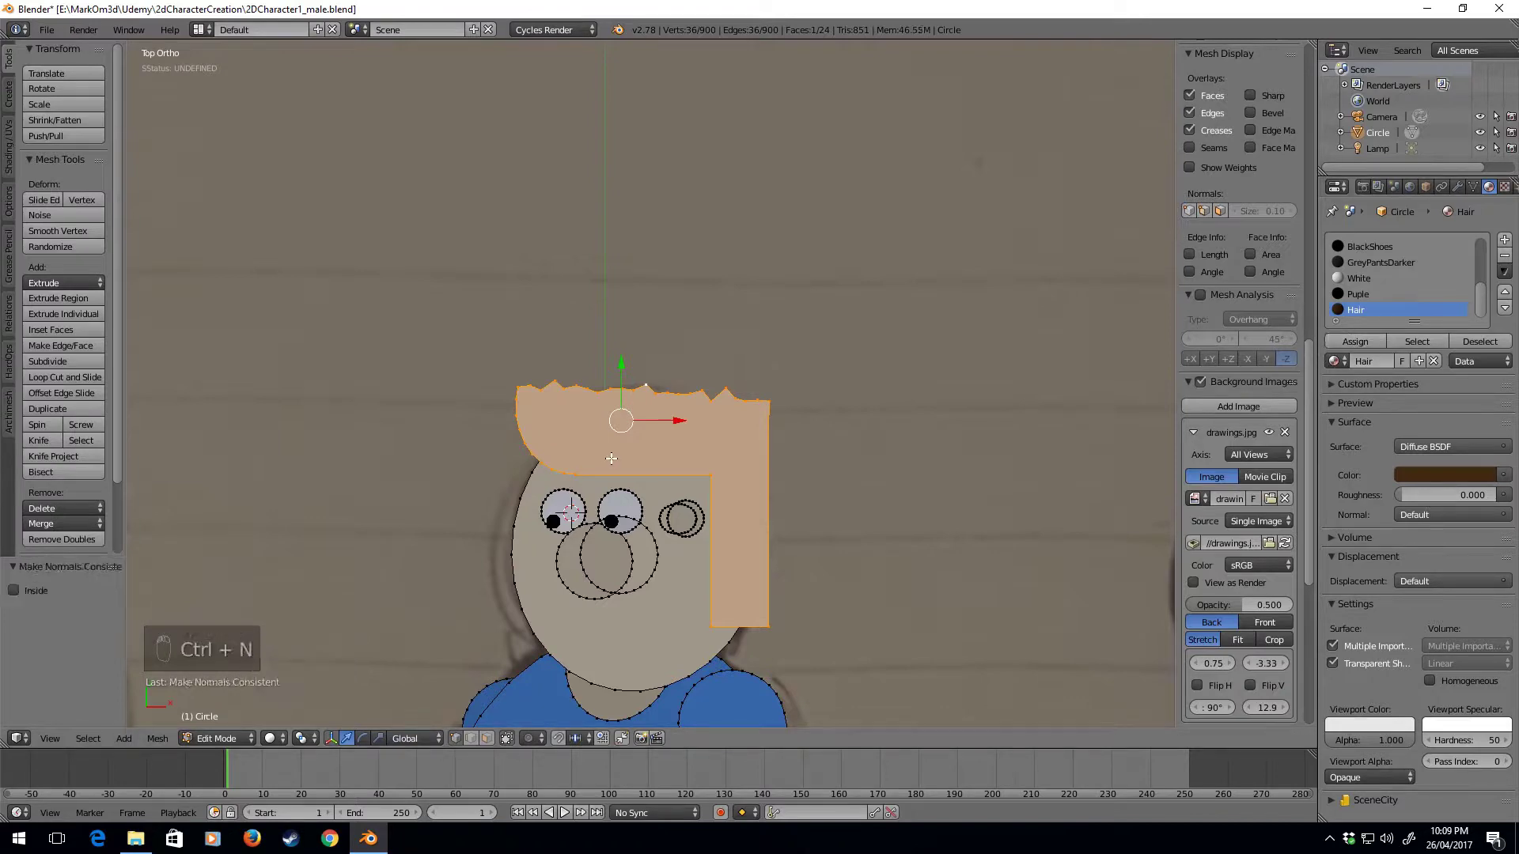
key(z)
key(z)
key(z)
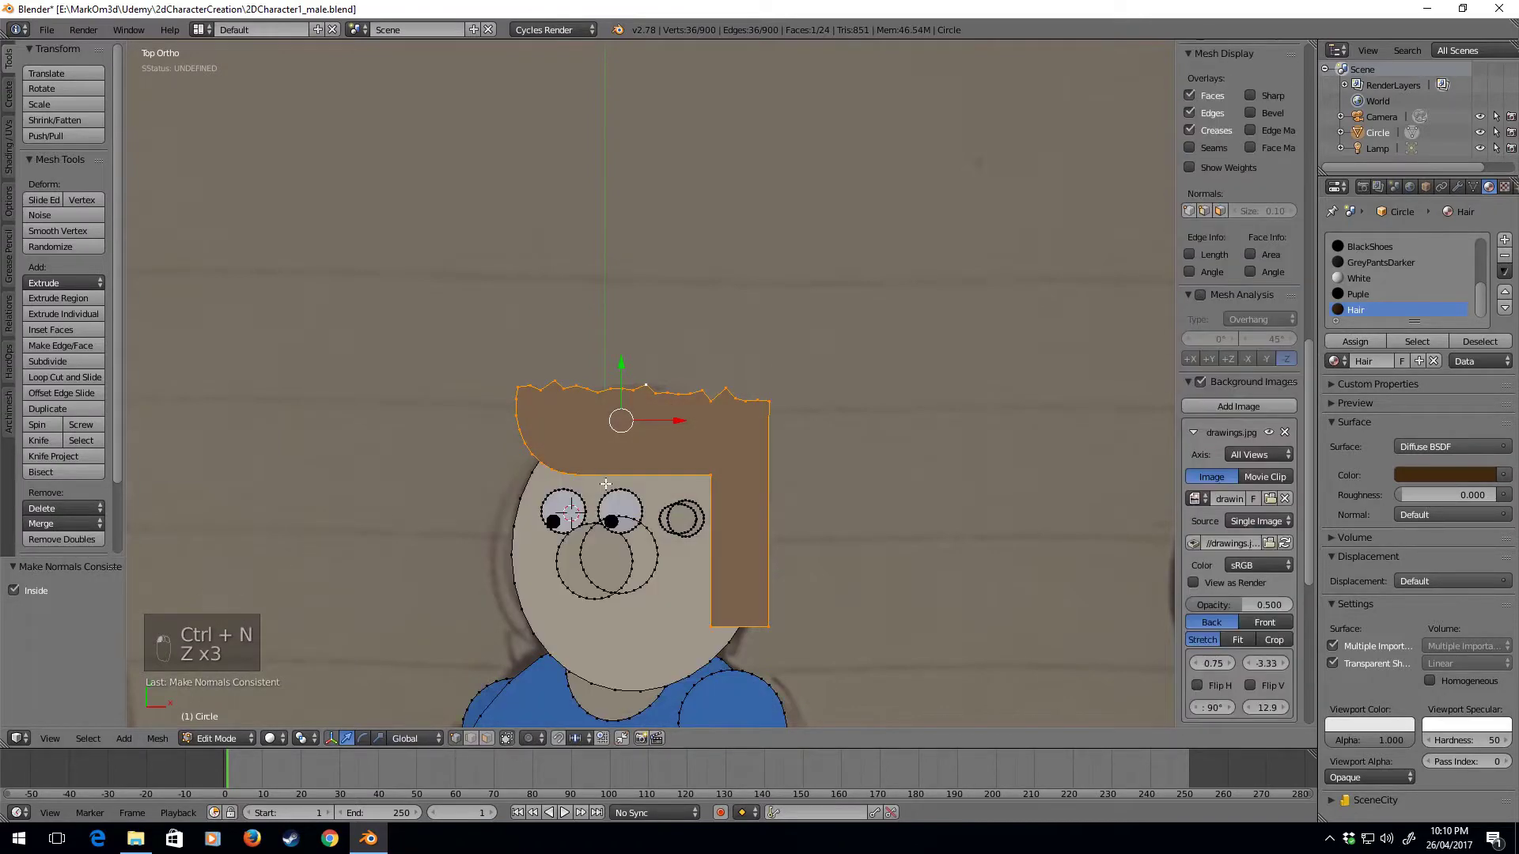
key(Tab)
Sample the Hair material's dark brown surface color into its viewport color.
key(Tab)
click(1369, 723)
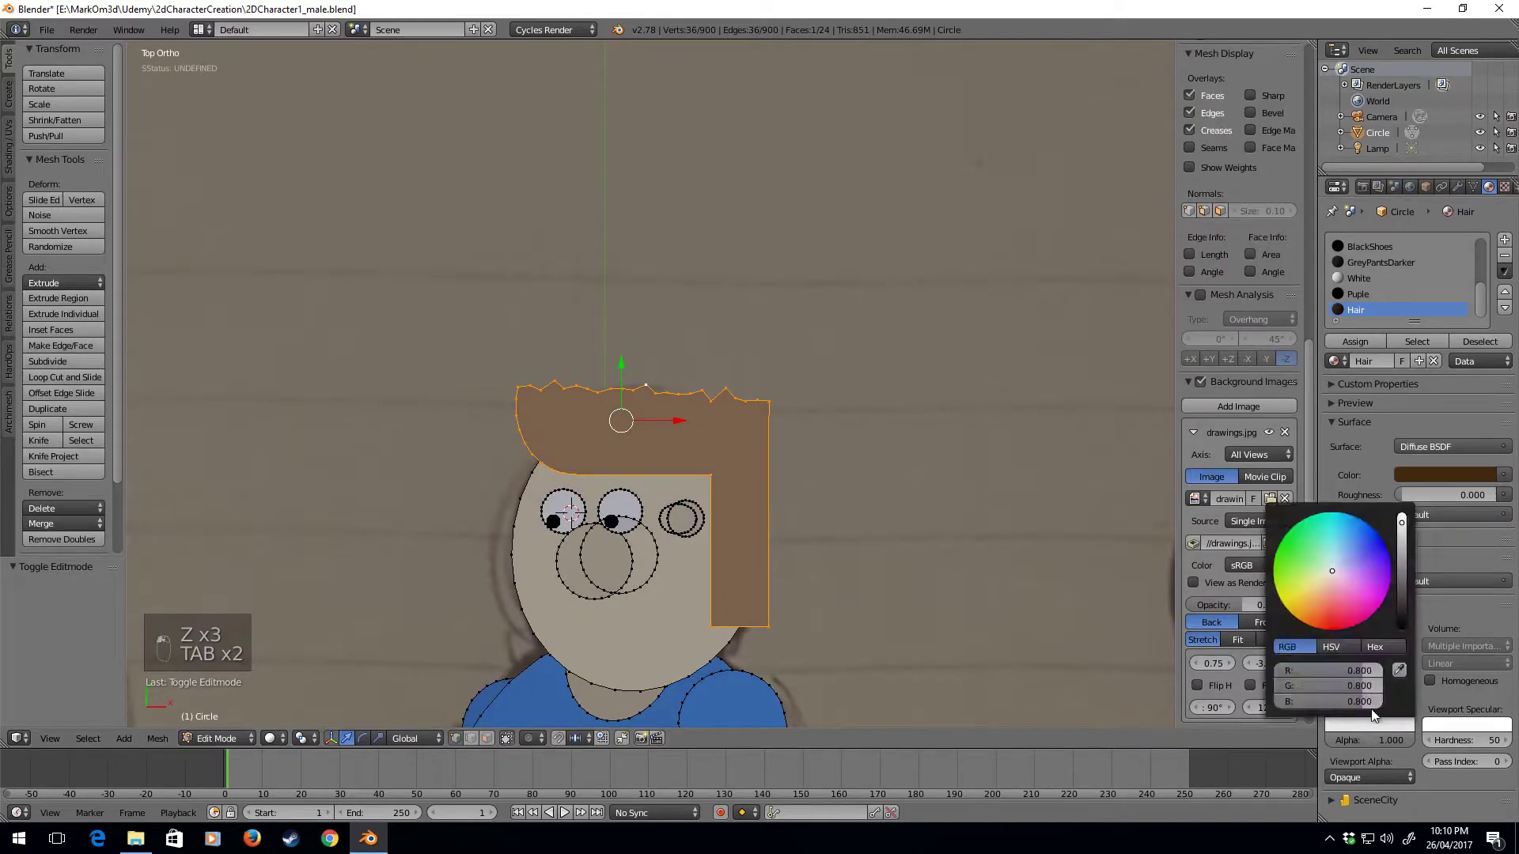
click(1439, 475)
Select the whole linked hair shape and recalculate its normals again, switching on the Inside option.
key(Tab)
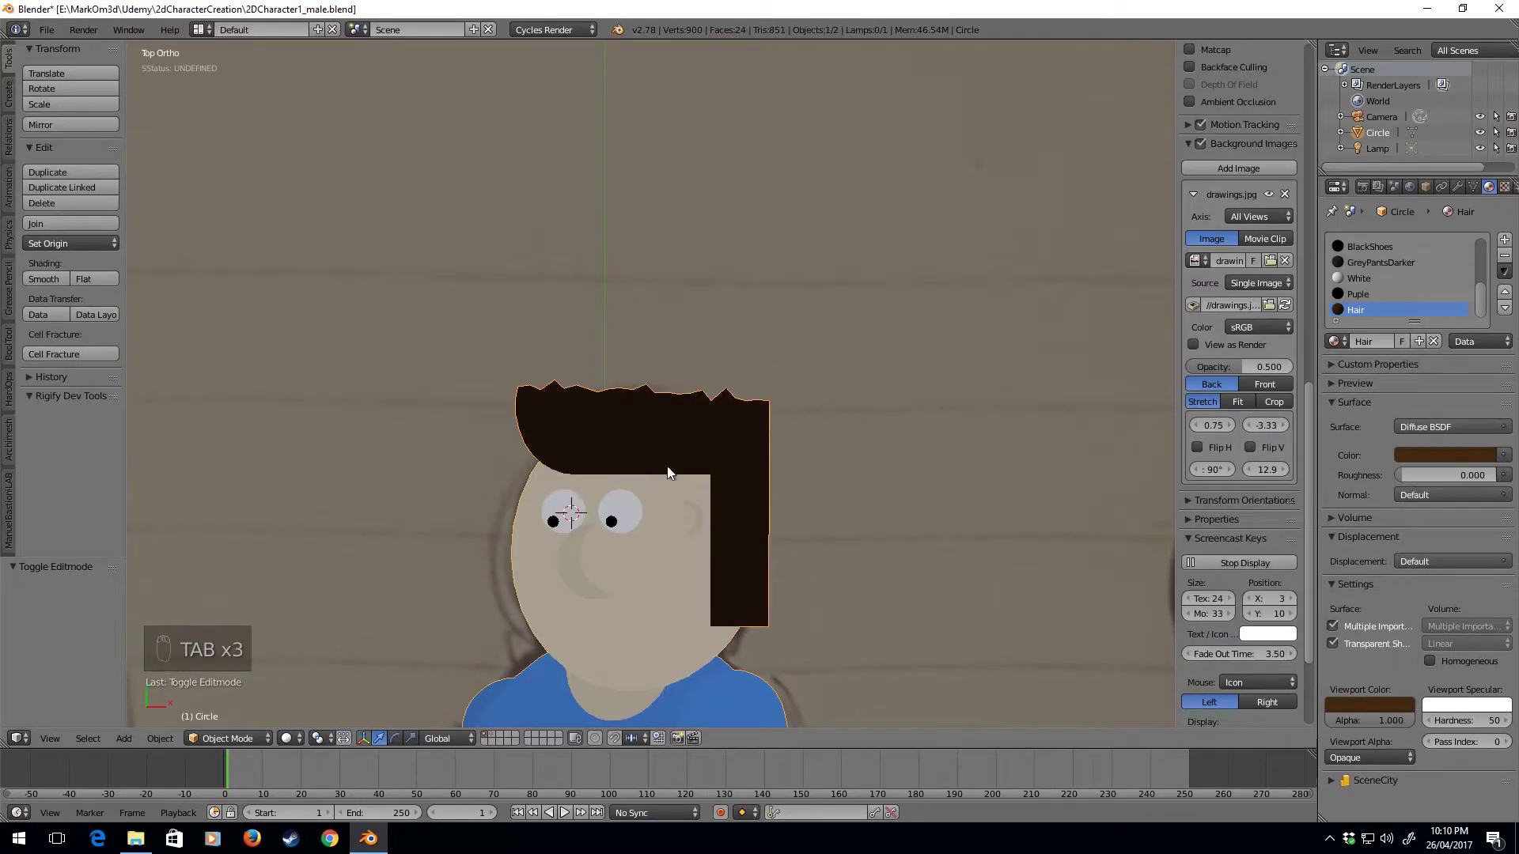
key(Tab)
key(ctrl+l)
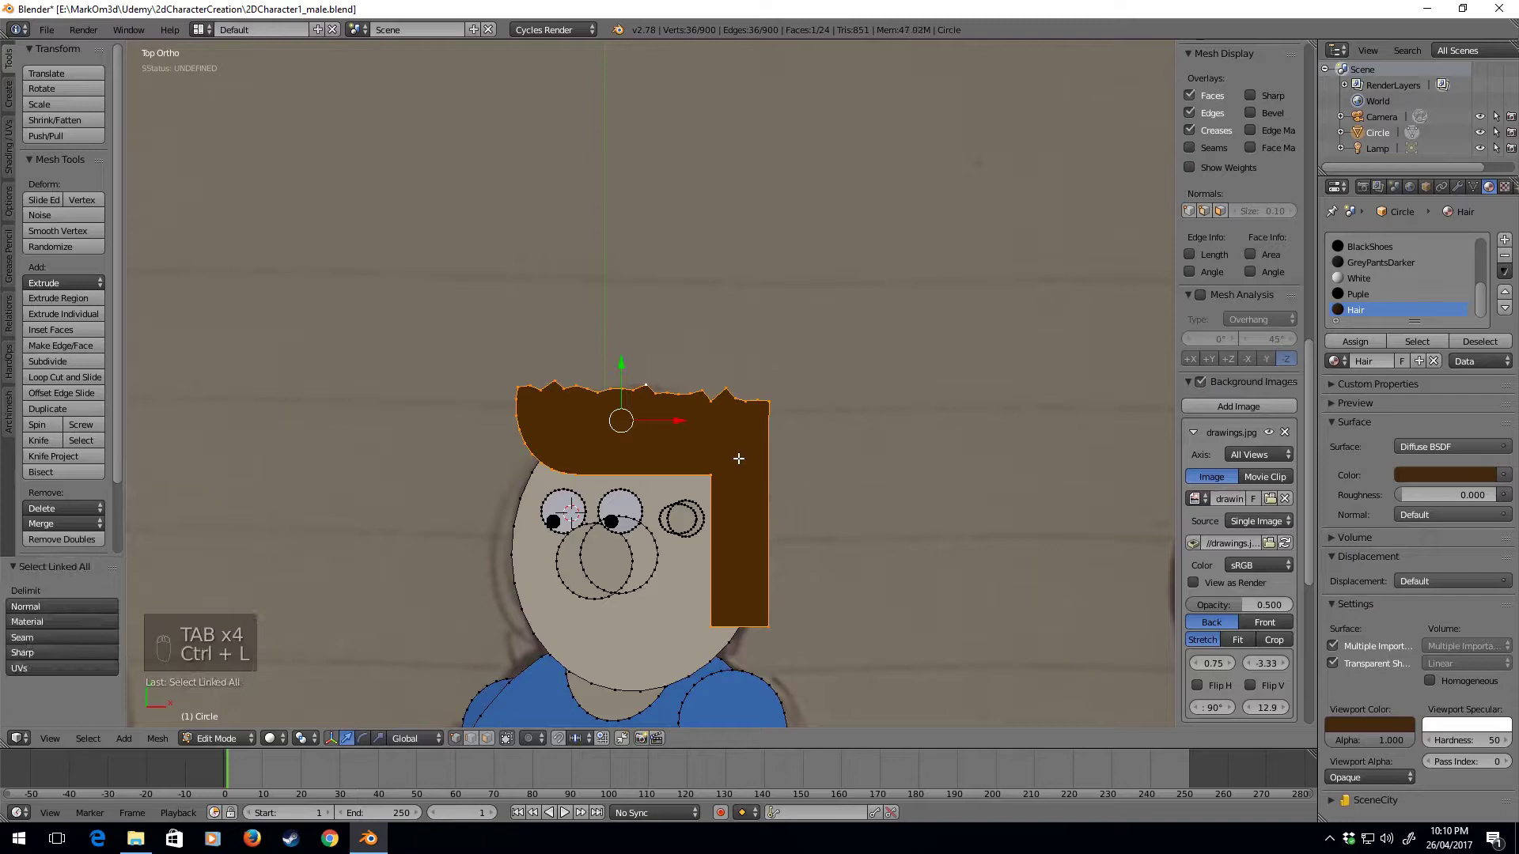
key(ctrl+n)
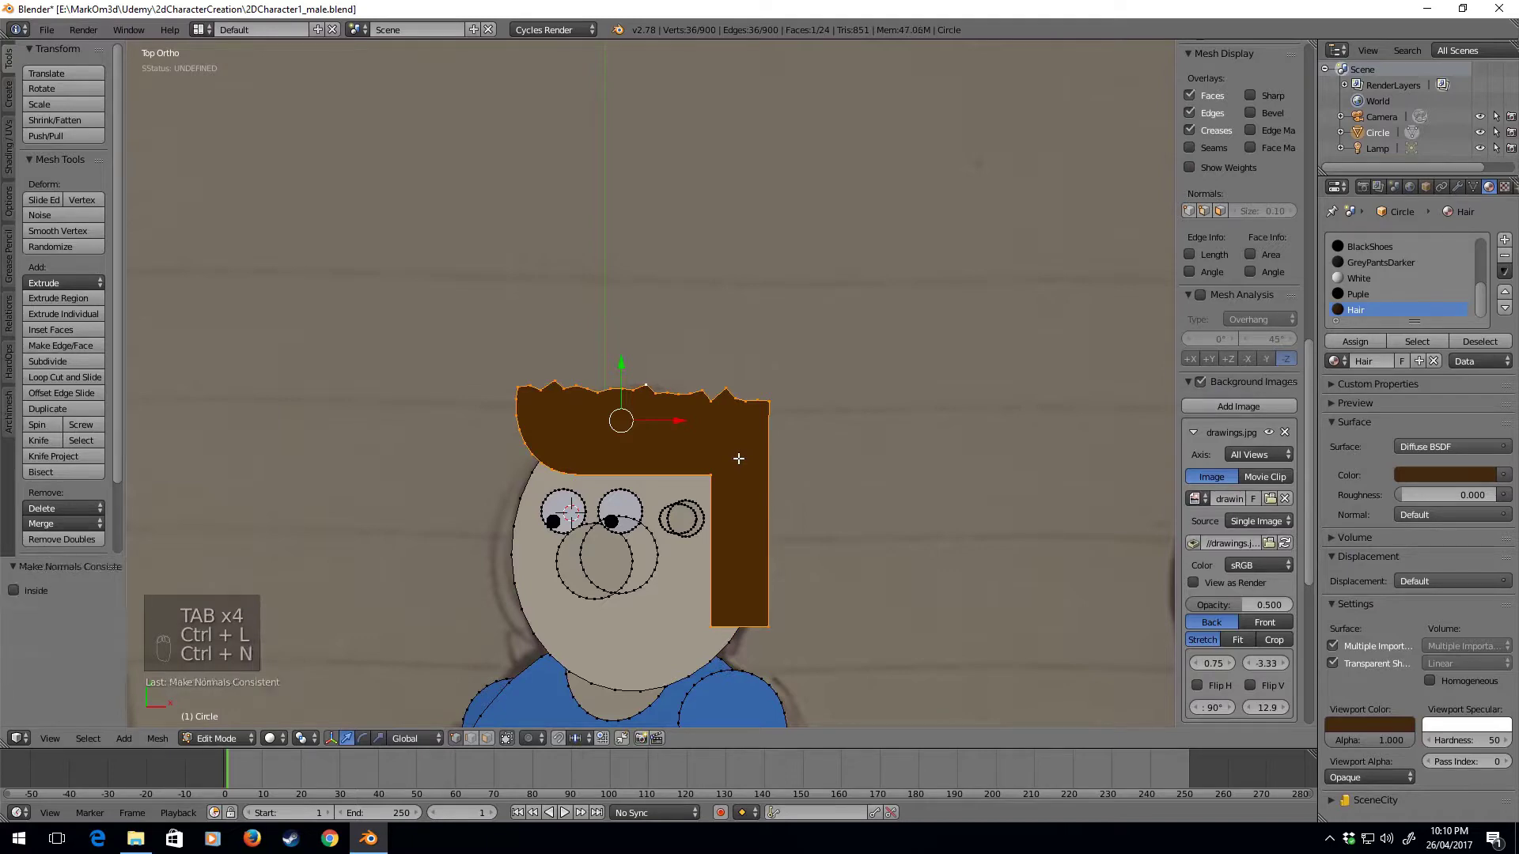
click(46, 590)
key(z)
key(z)
key(Tab)
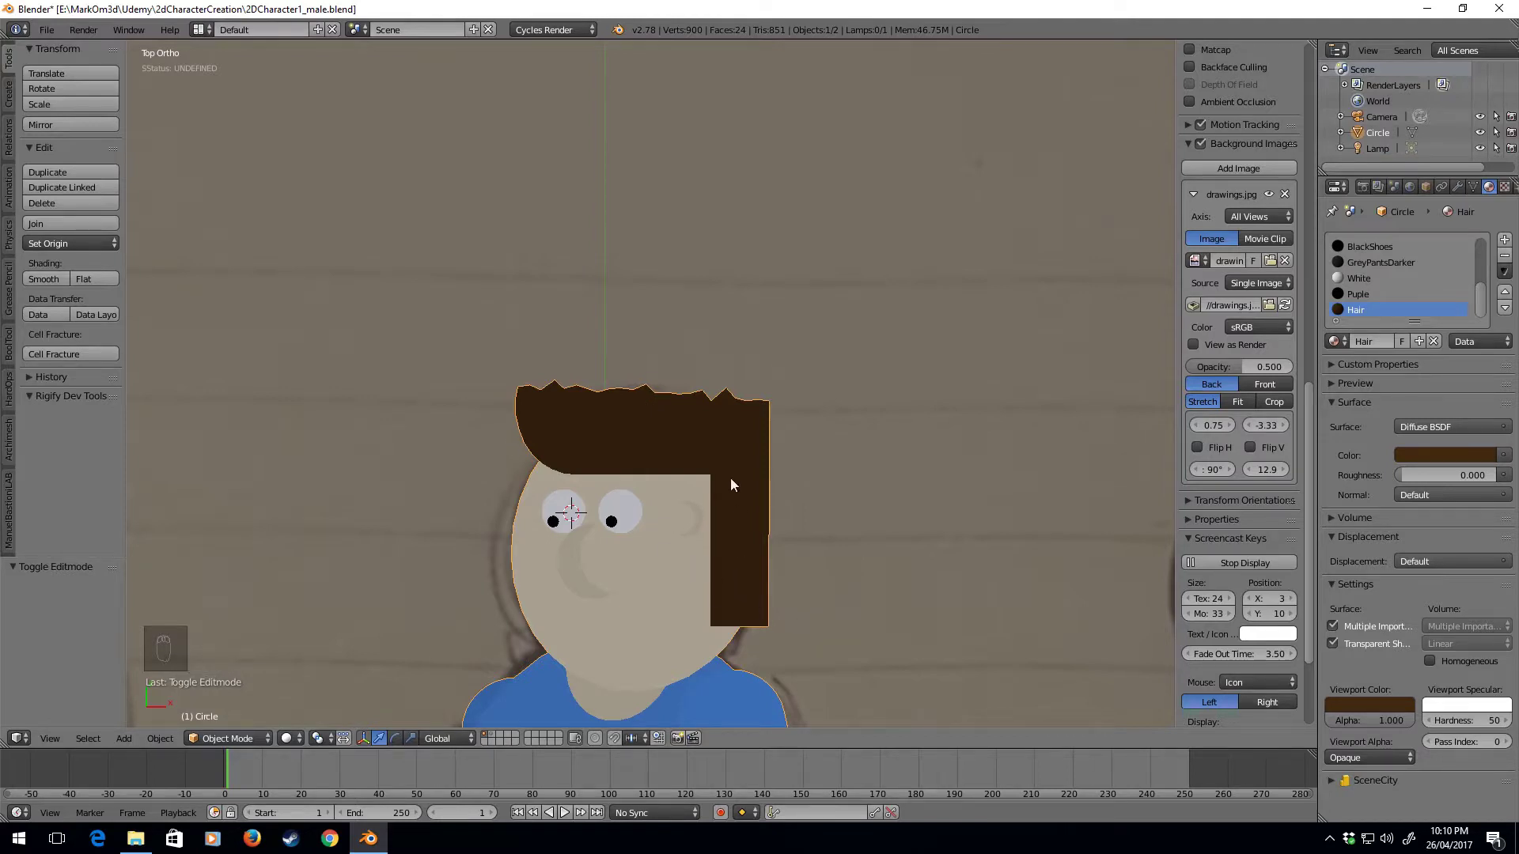
Extrude the hair face about 0.013 downward along Z to give it thickness.
scroll(723, 504, up, 2)
key(Tab)
shift+scroll(783, 641, down, 2)
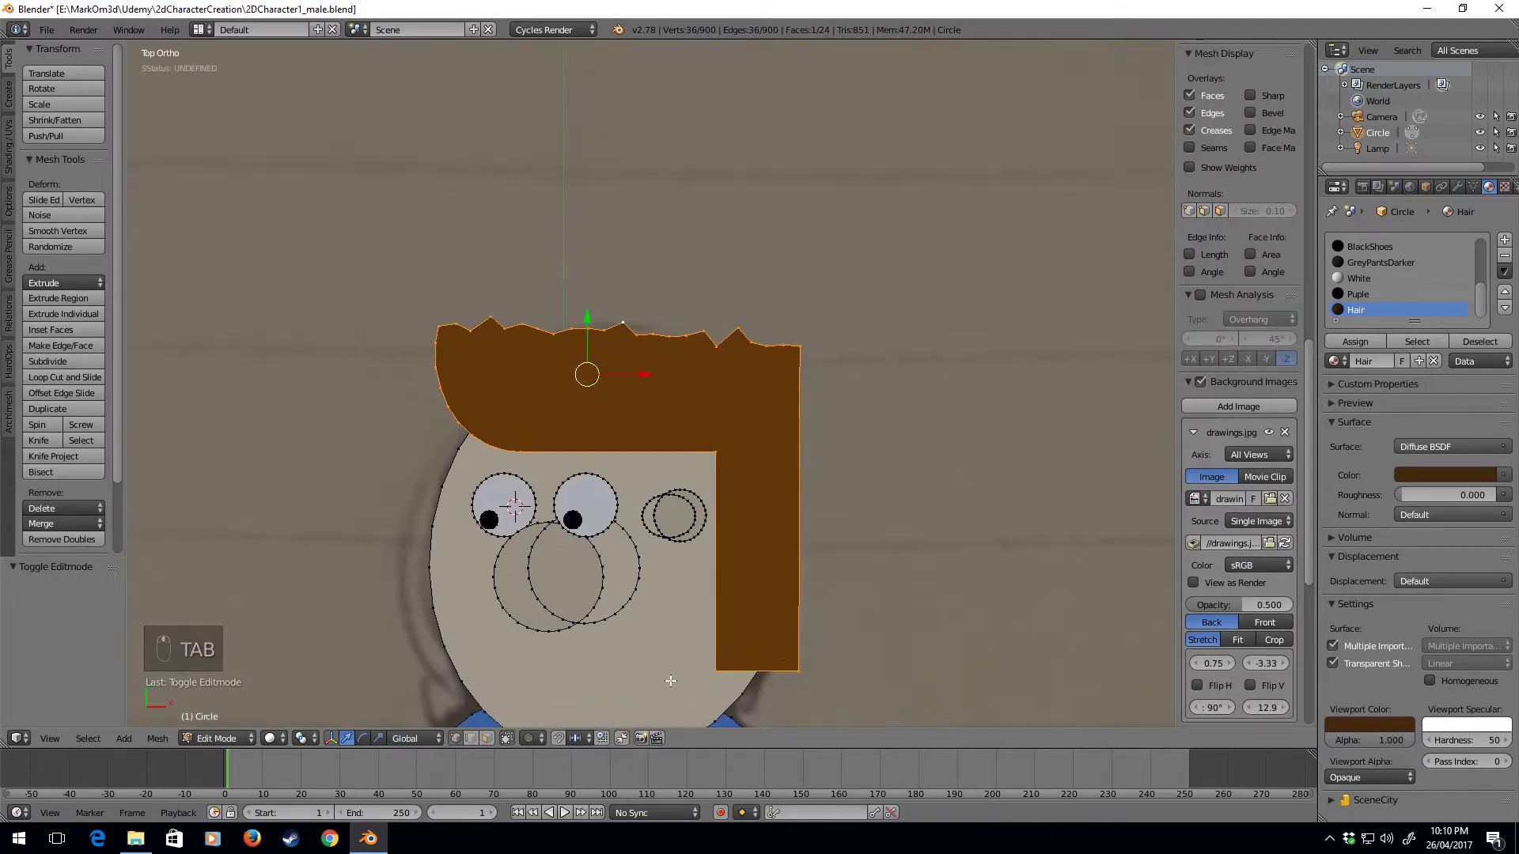
middle_drag(693, 582, 834, 376)
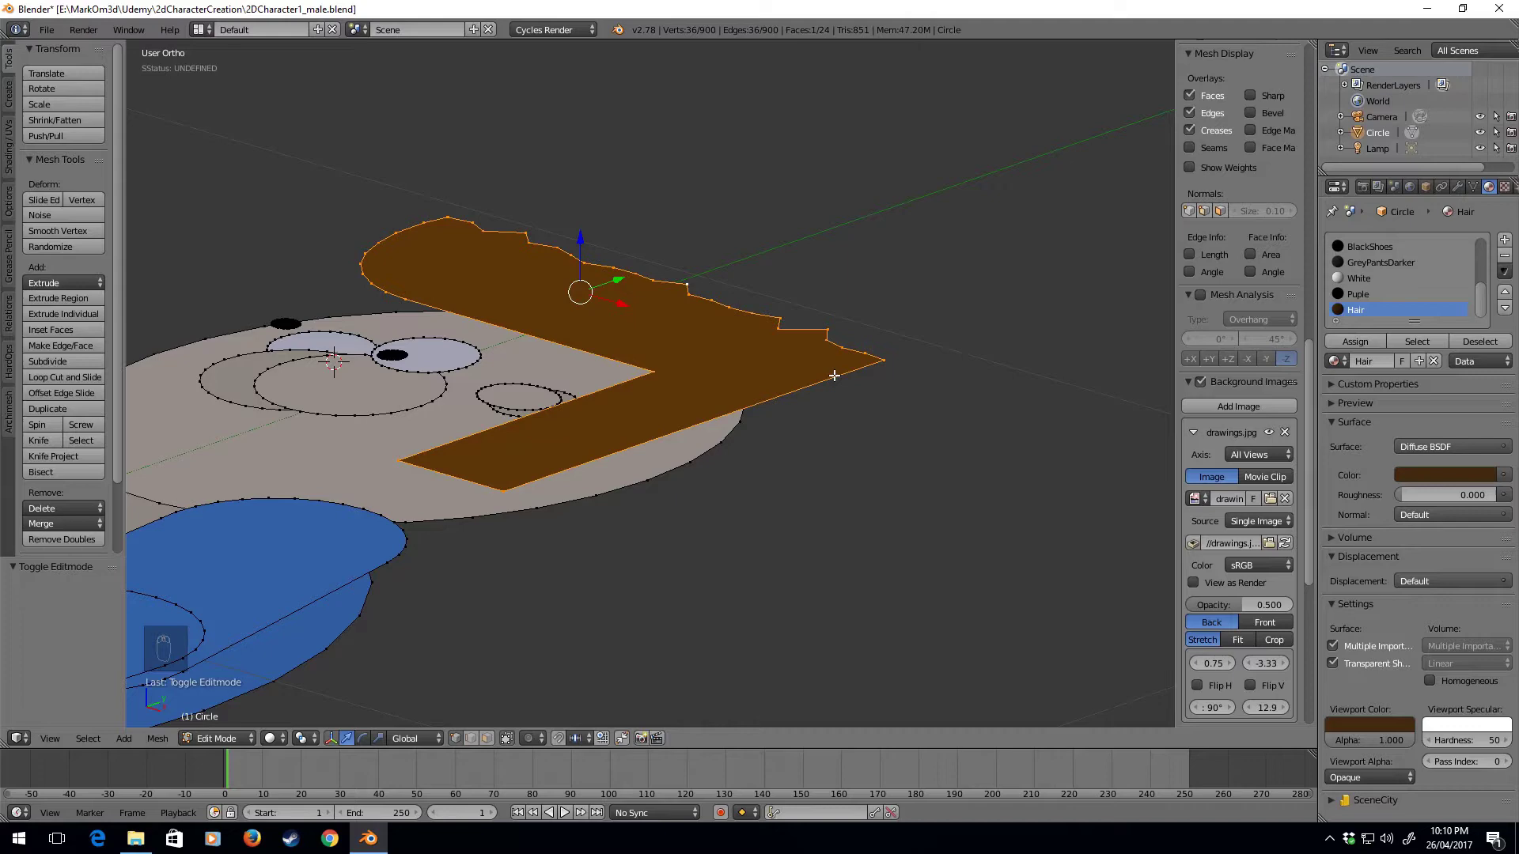
key(e)
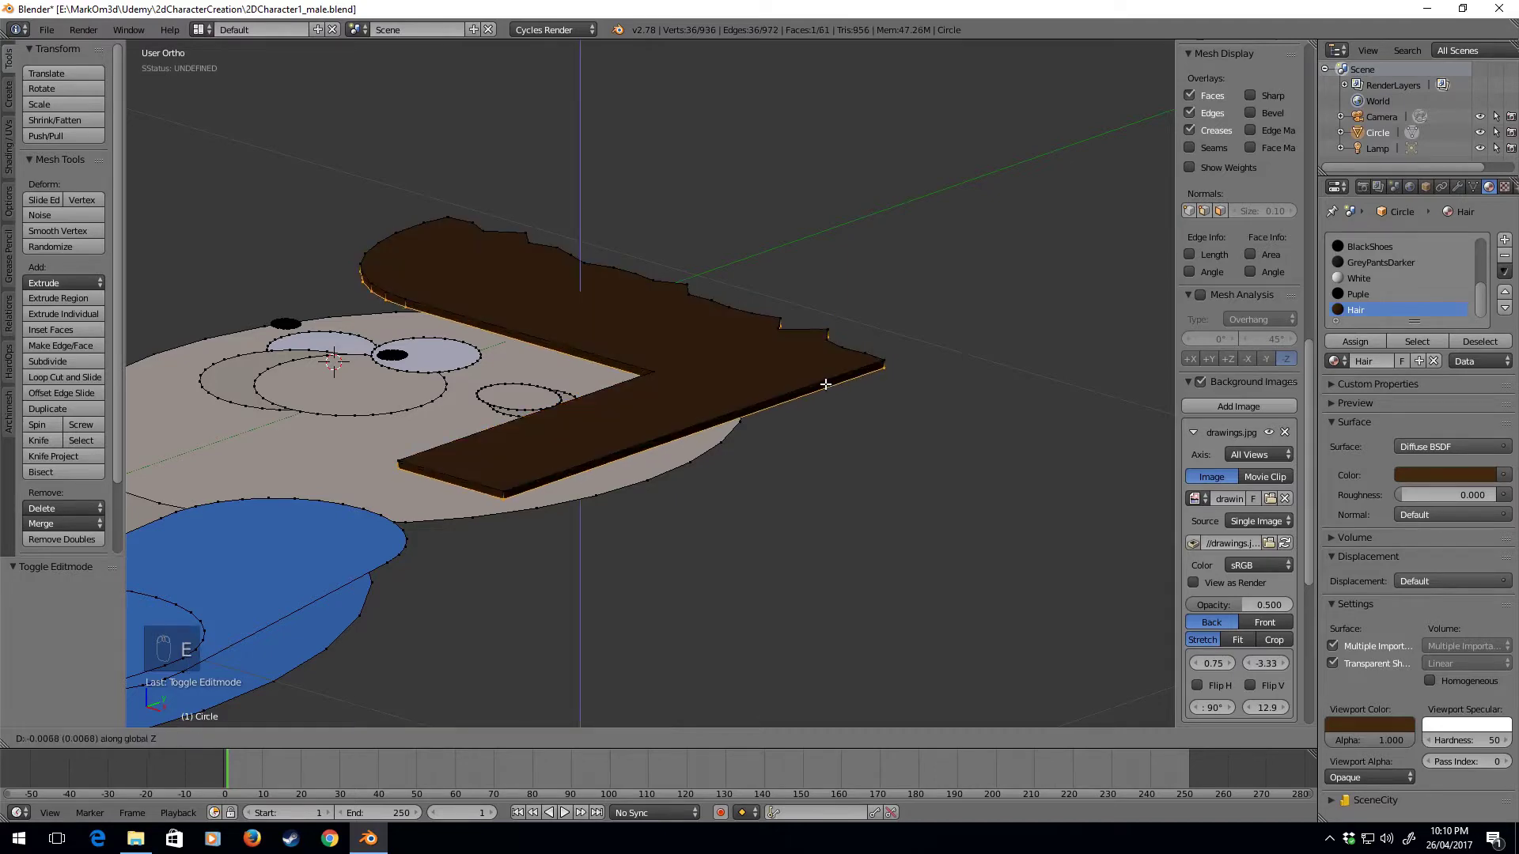
click(814, 390)
Select the four vertical edges at the hair's inner corner, lower corners and upper outer corner, and bevel them about 0.037 with 5 segments.
middle_drag(814, 390, 846, 577)
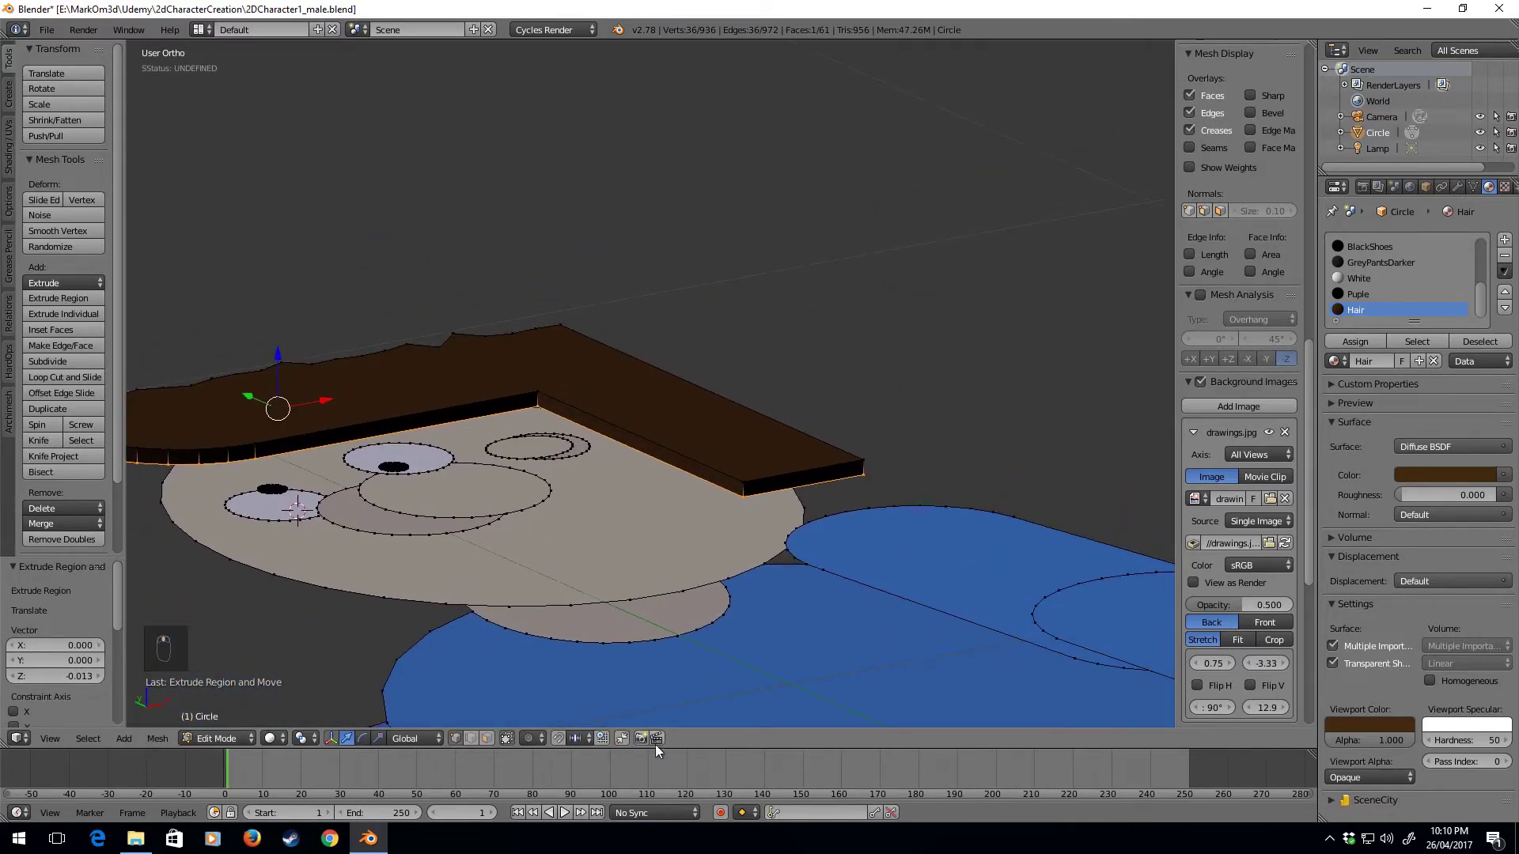
click(473, 738)
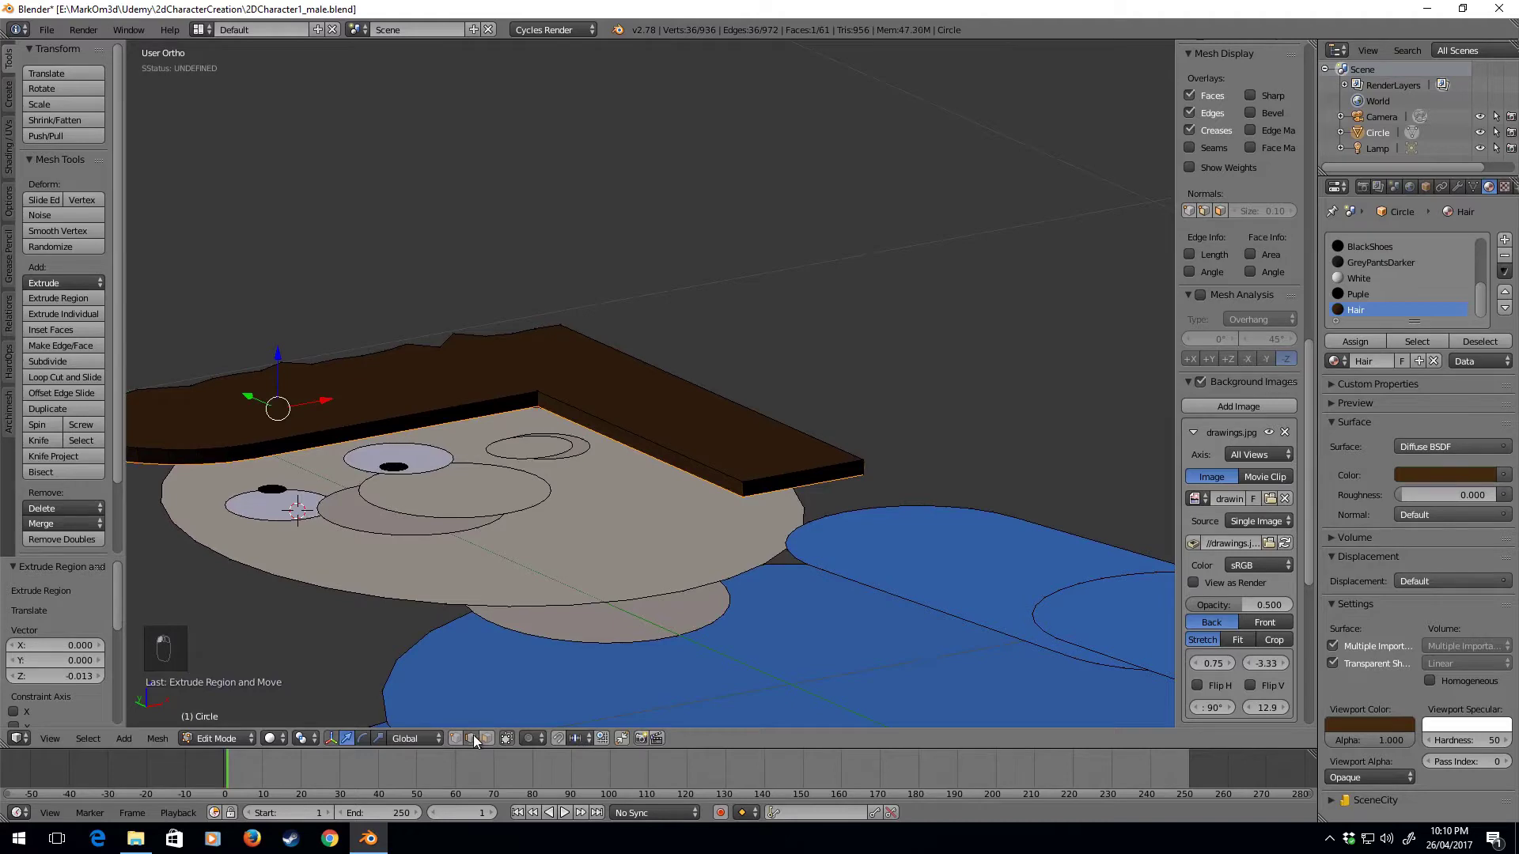
right_click(551, 405)
shift+right_click(758, 492)
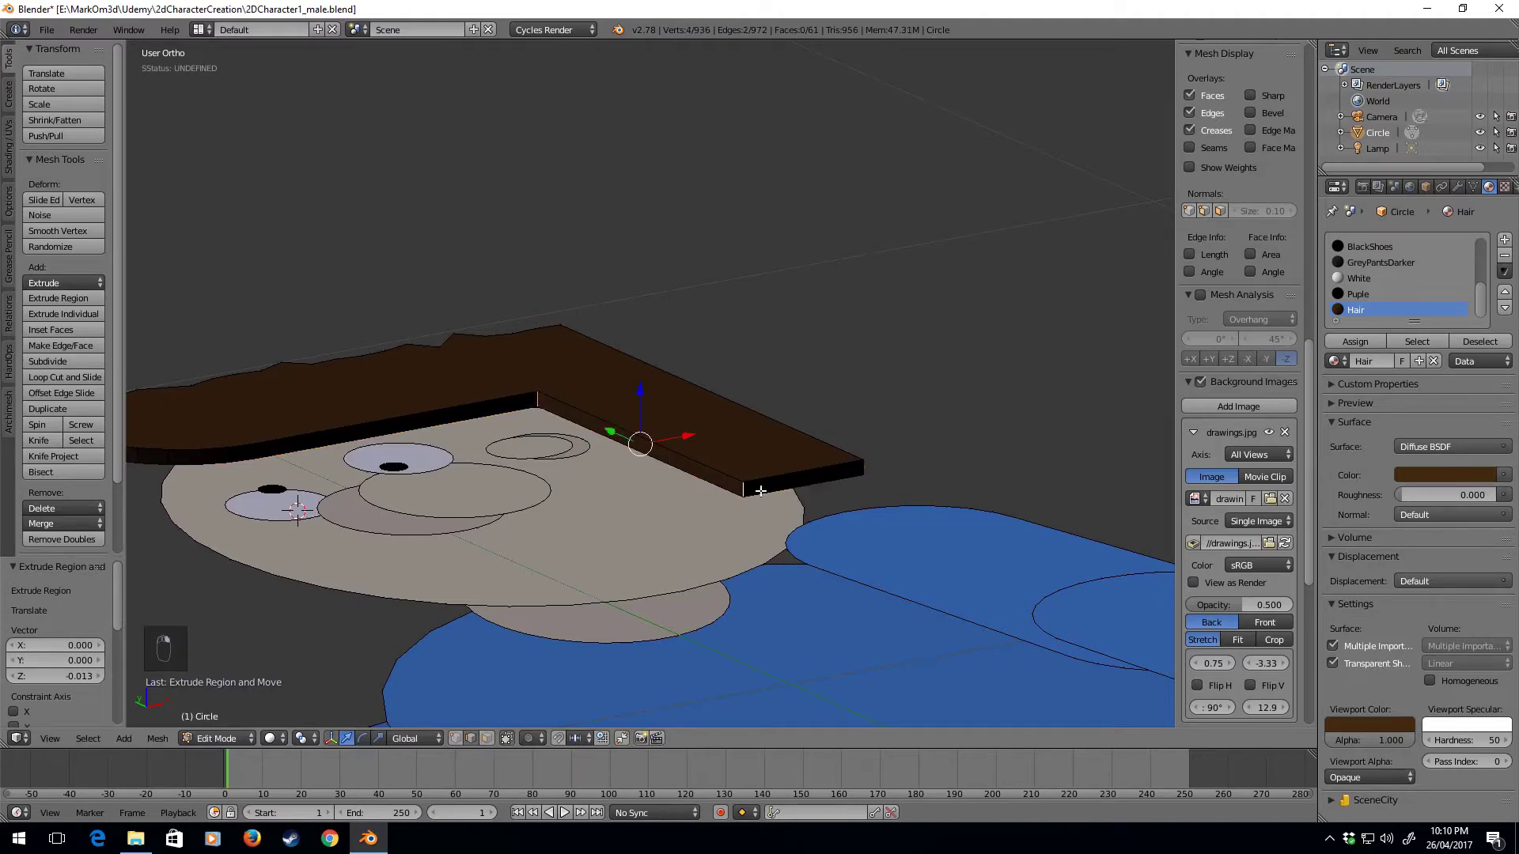
shift+right_click(865, 468)
middle_drag(865, 467, 819, 424)
shift+right_click(844, 365)
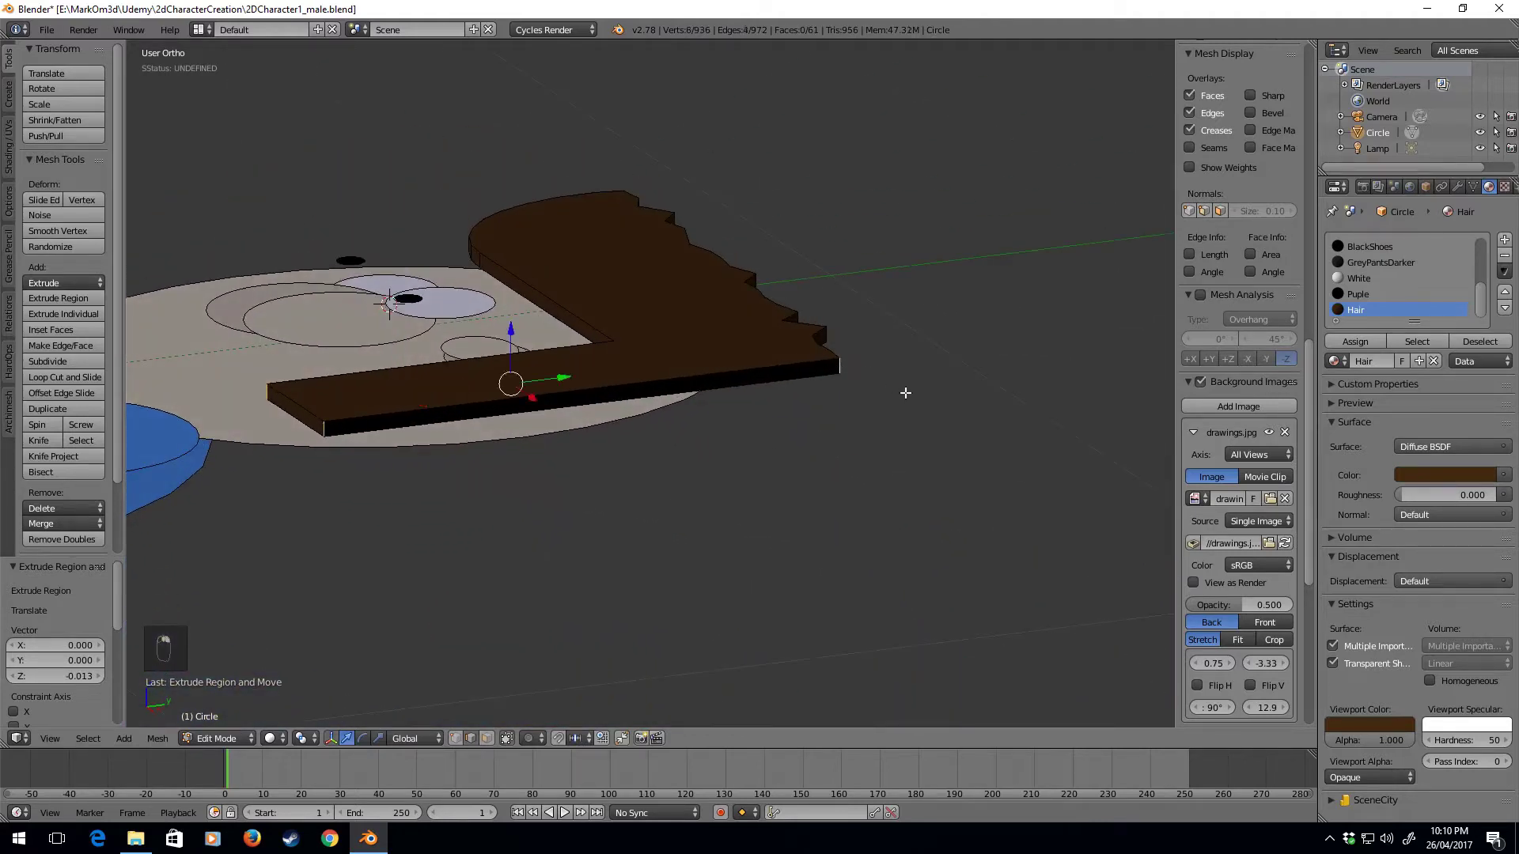
key(ctrl+b)
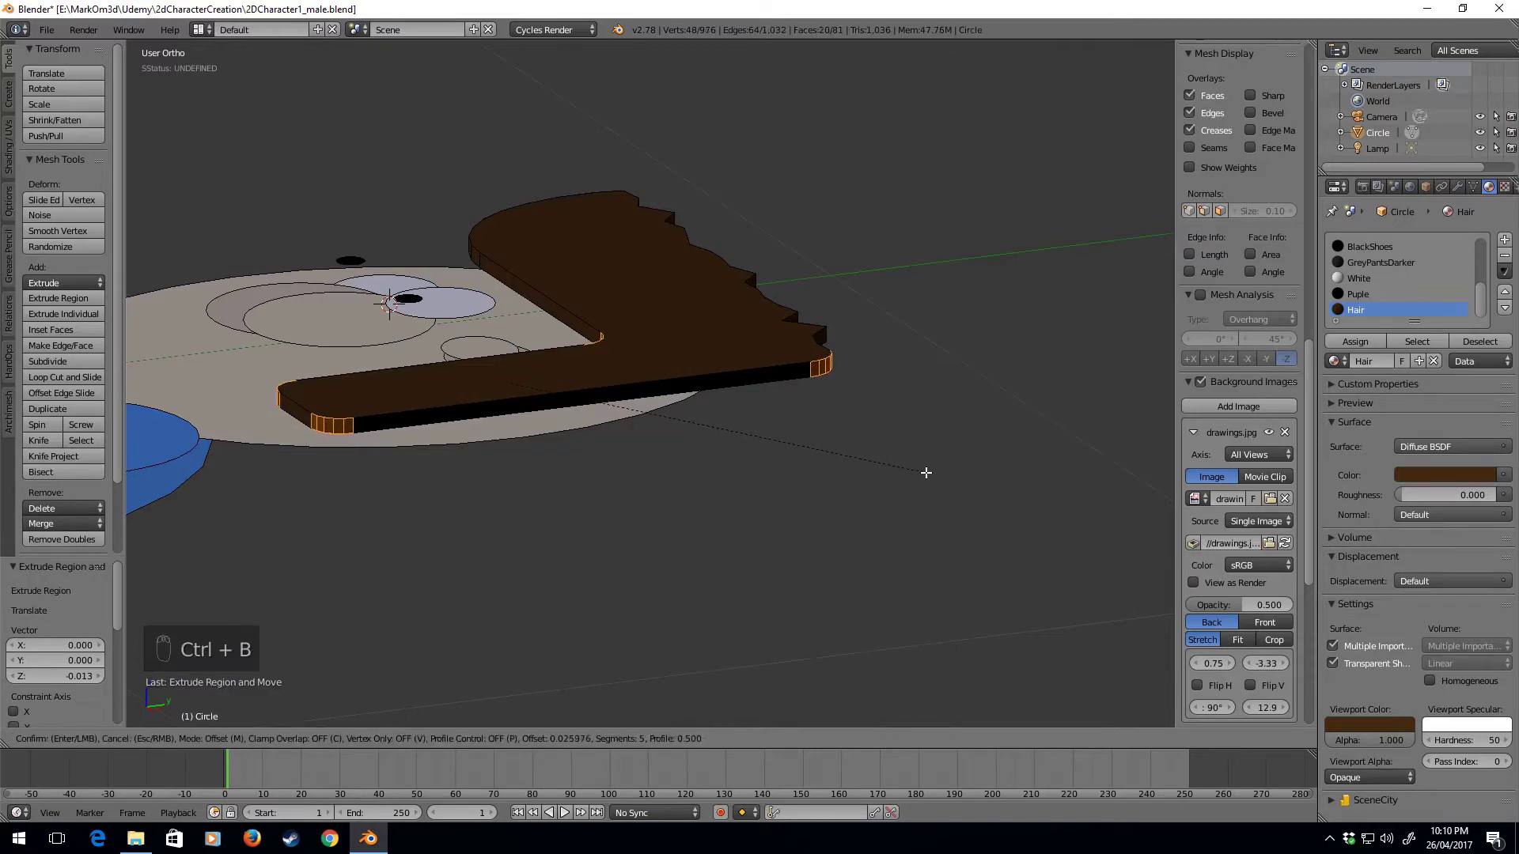
click(938, 475)
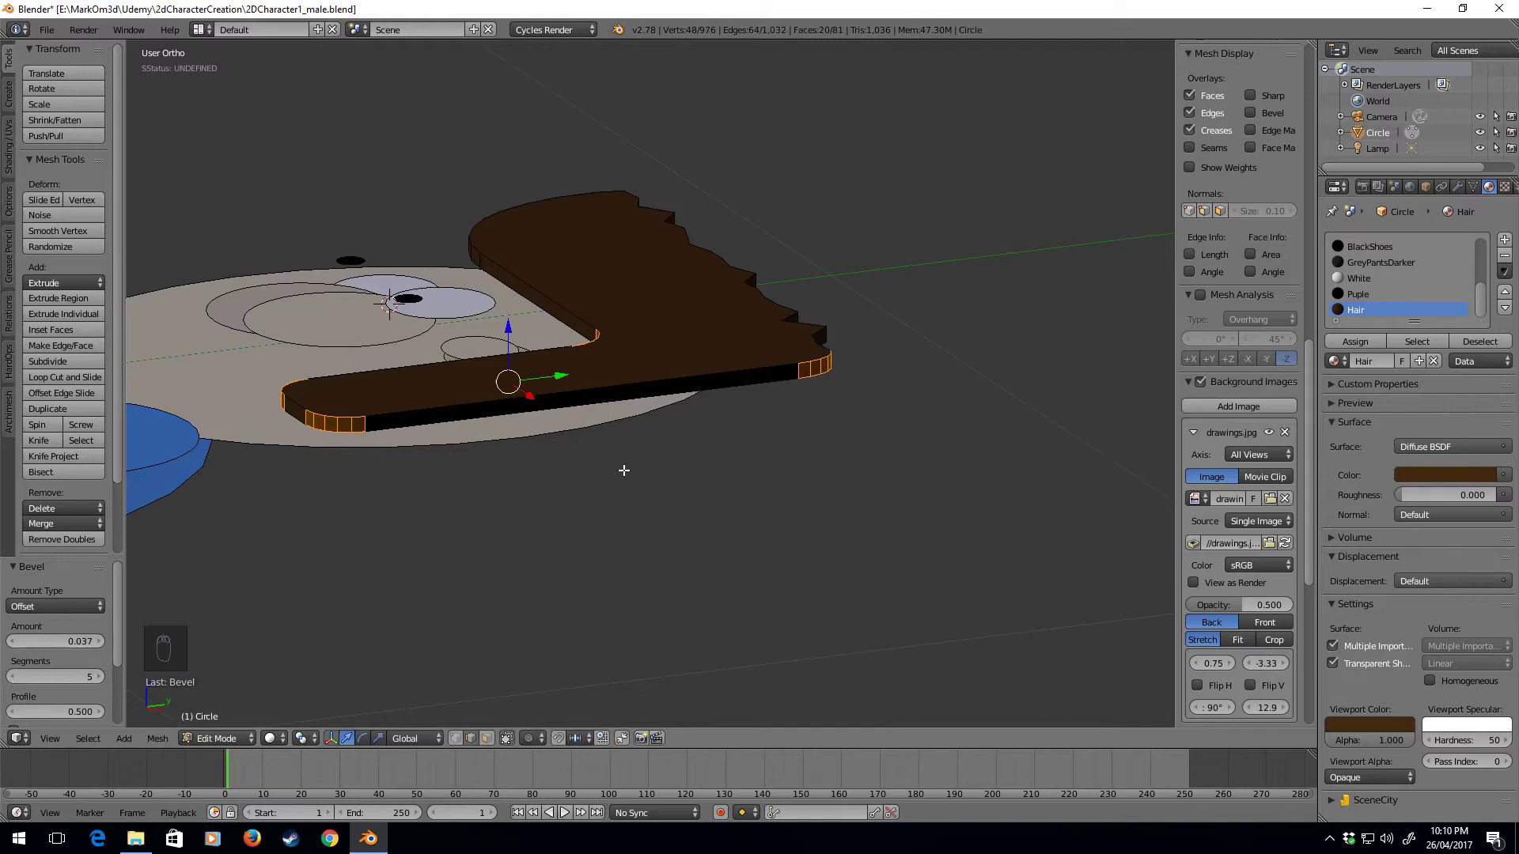
Select the bottom edge loop of the extruded hair and delete its vertices to make the hair a single flat face again.
key(KP_7)
shift+middle_drag(620, 471, 759, 349)
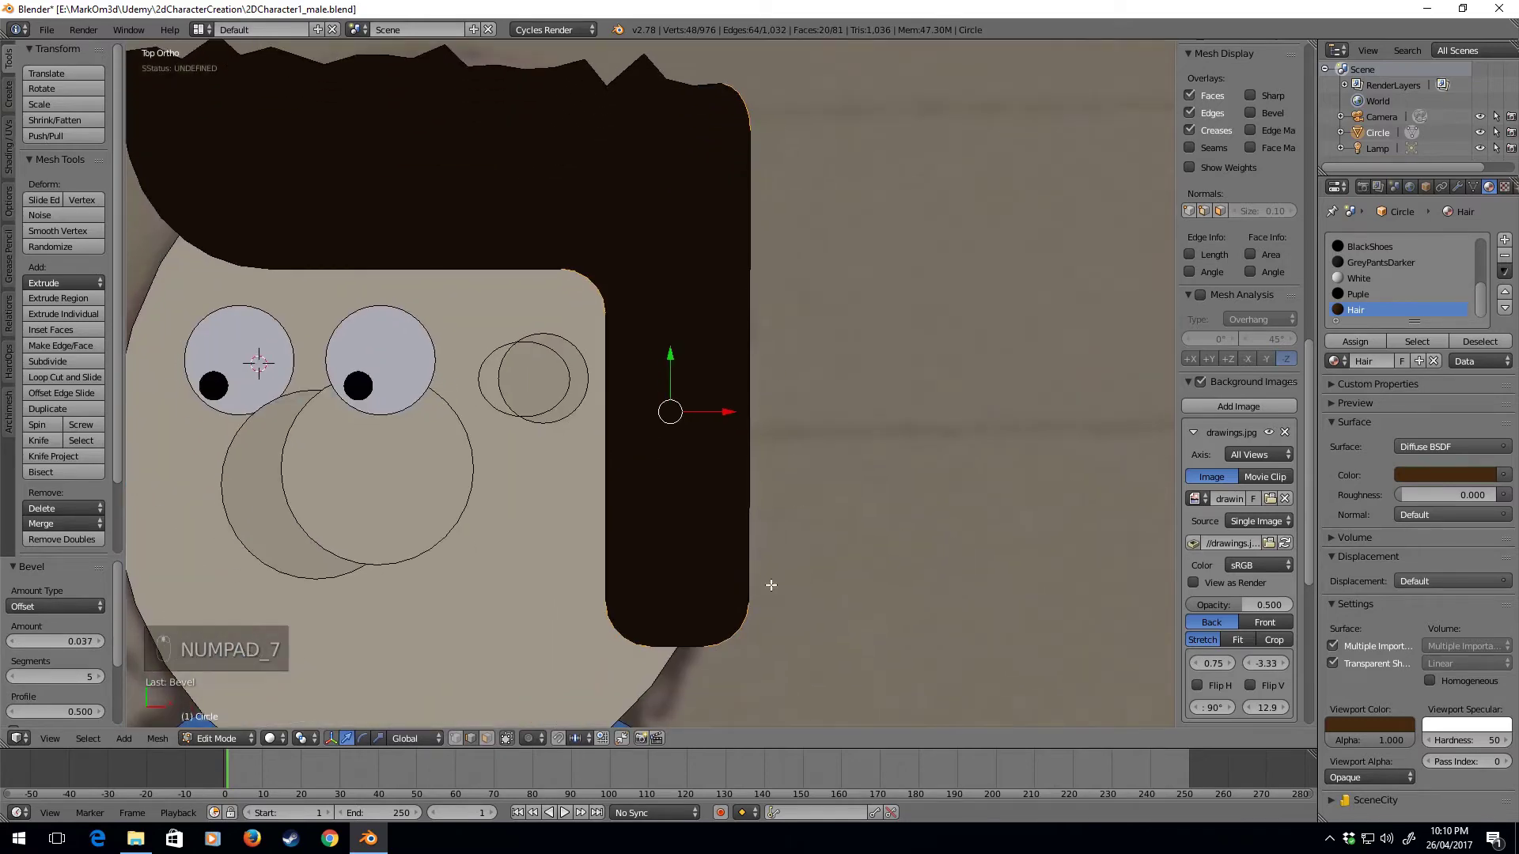
middle_drag(771, 584, 732, 443)
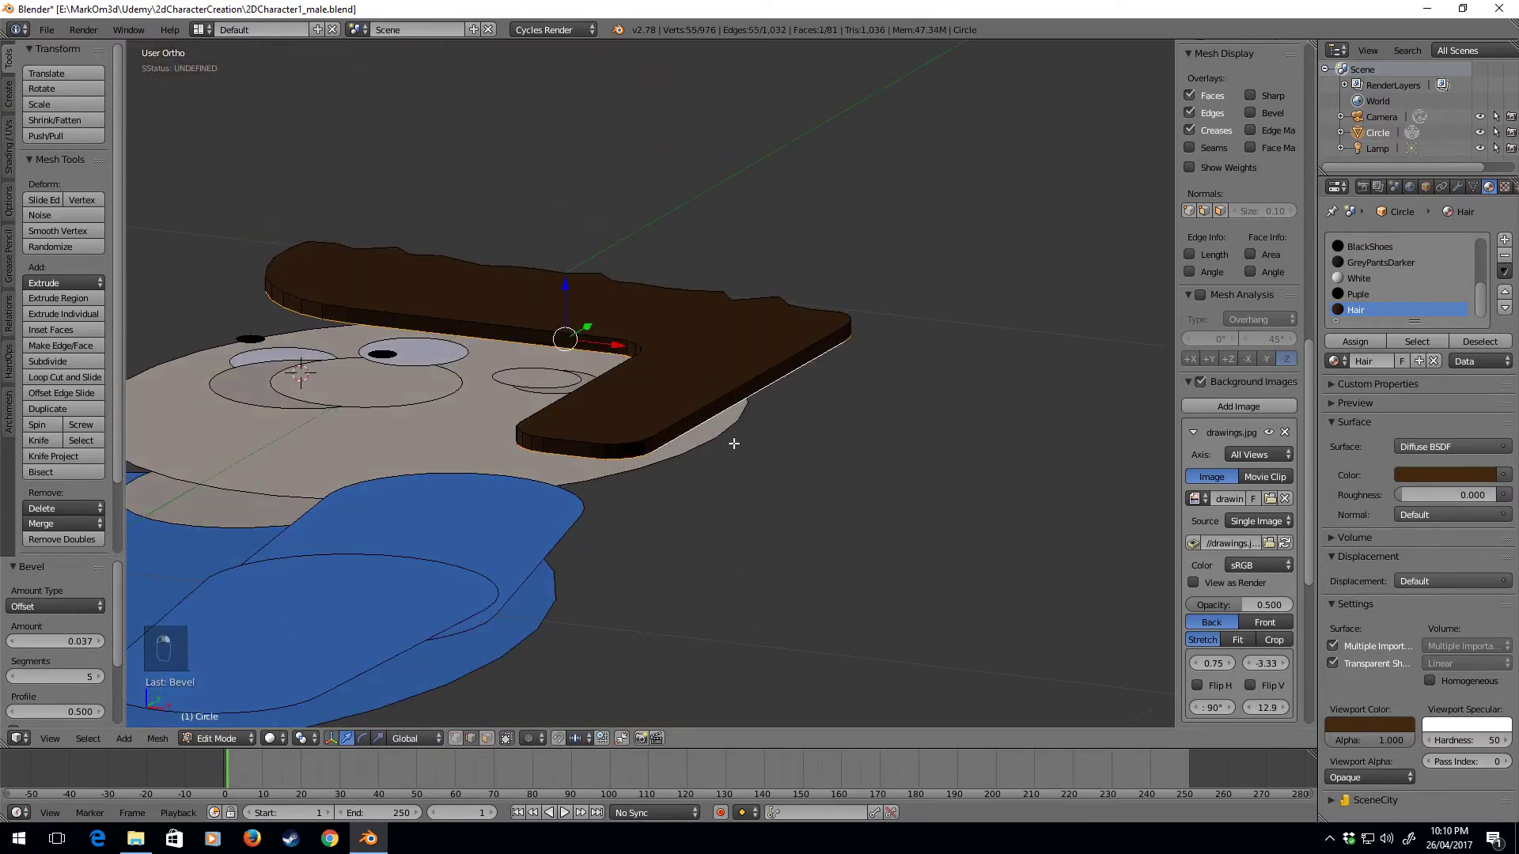
key(Delete)
click(734, 443)
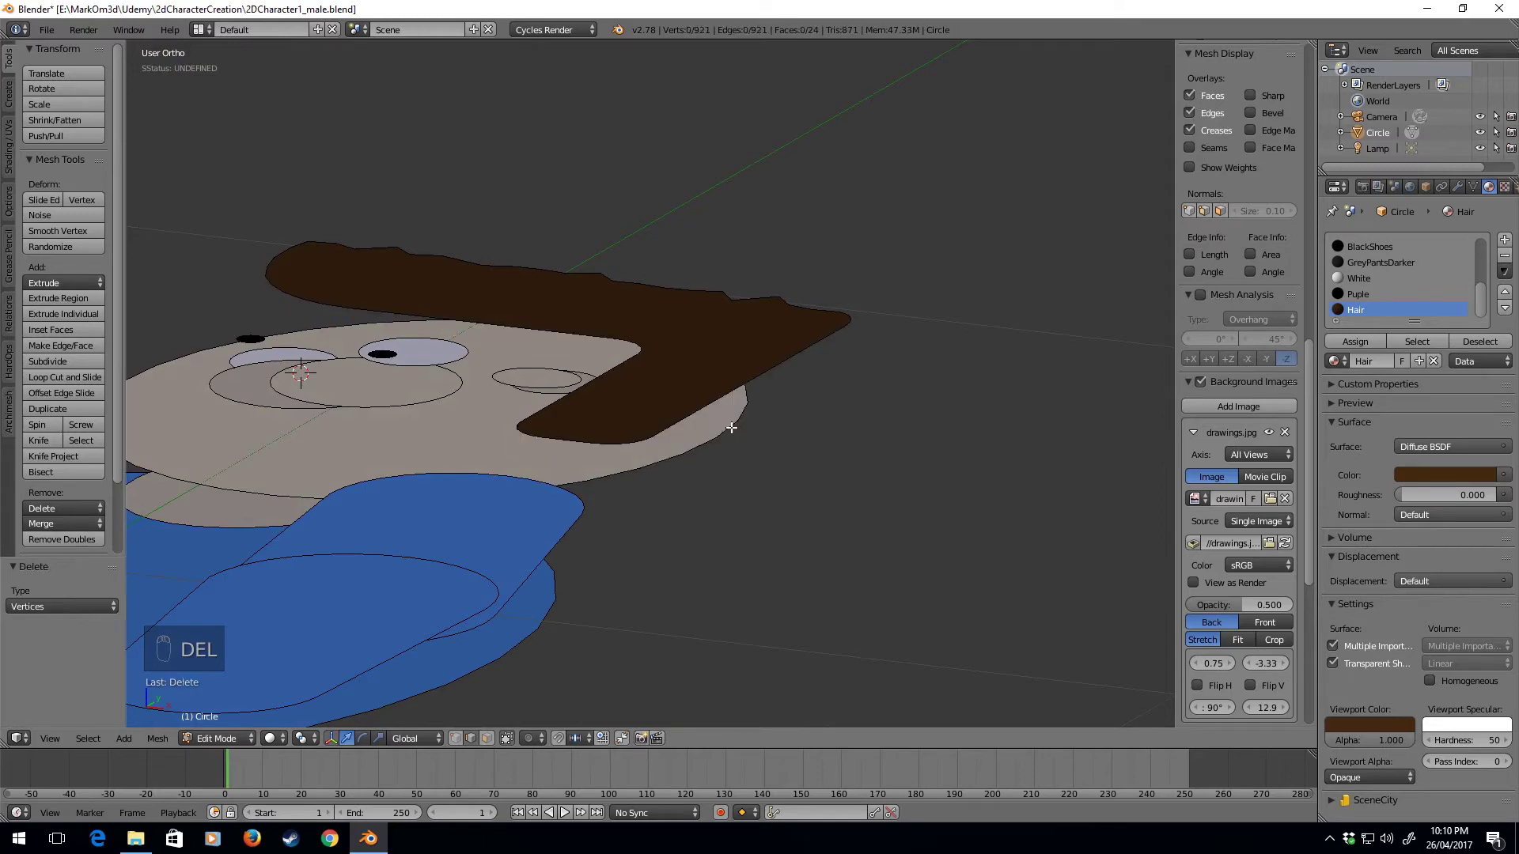
Switch to Object Mode in the top view and examine the whole male character with his hair against the reference drawing.
key(KP_7)
key(Tab)
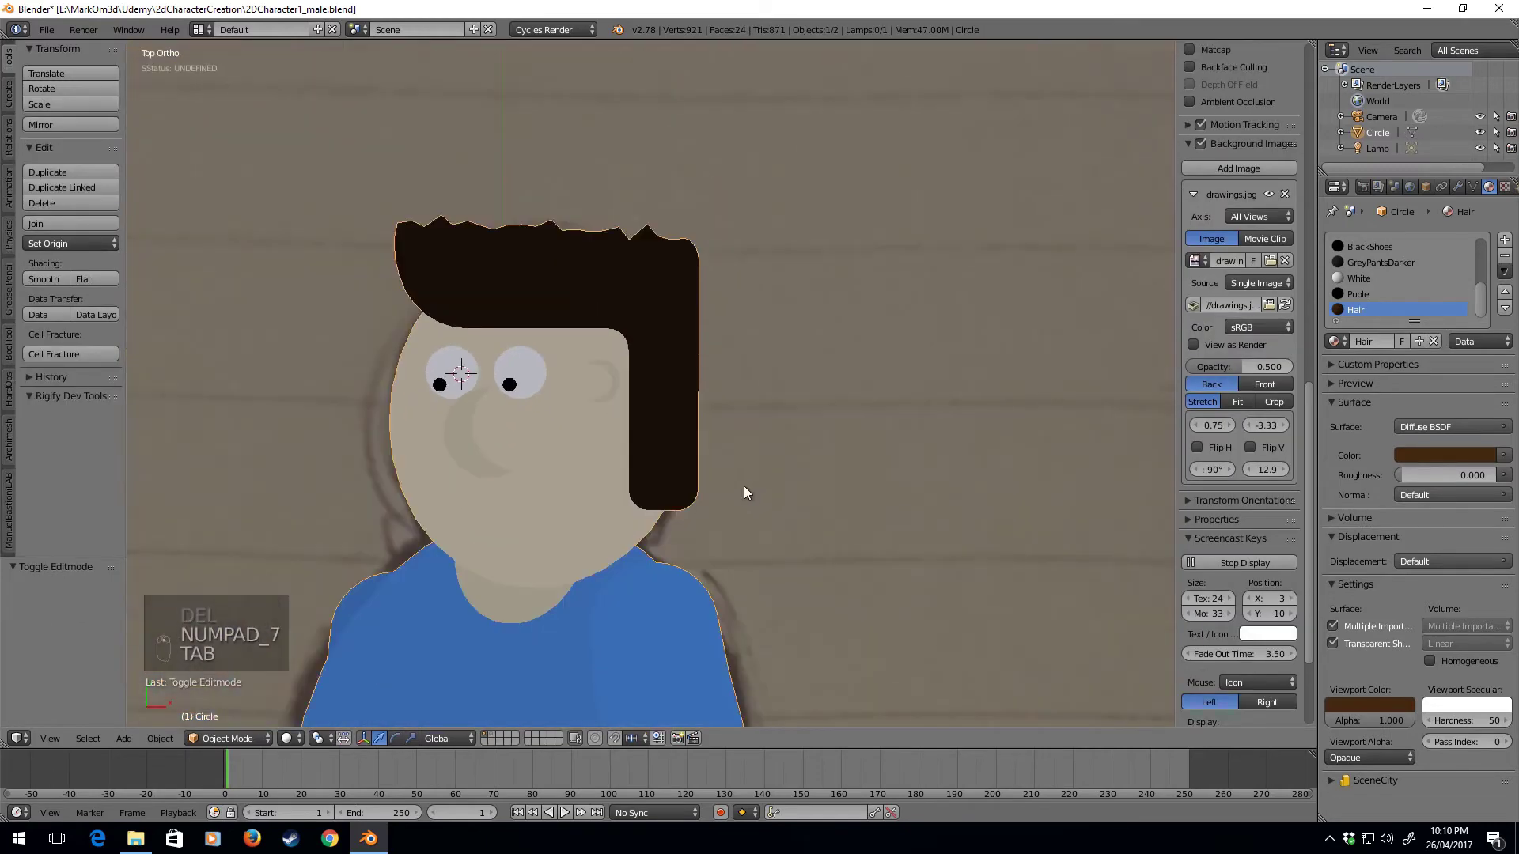
key(Tab)
scroll(737, 488, down, 5)
key(Tab)
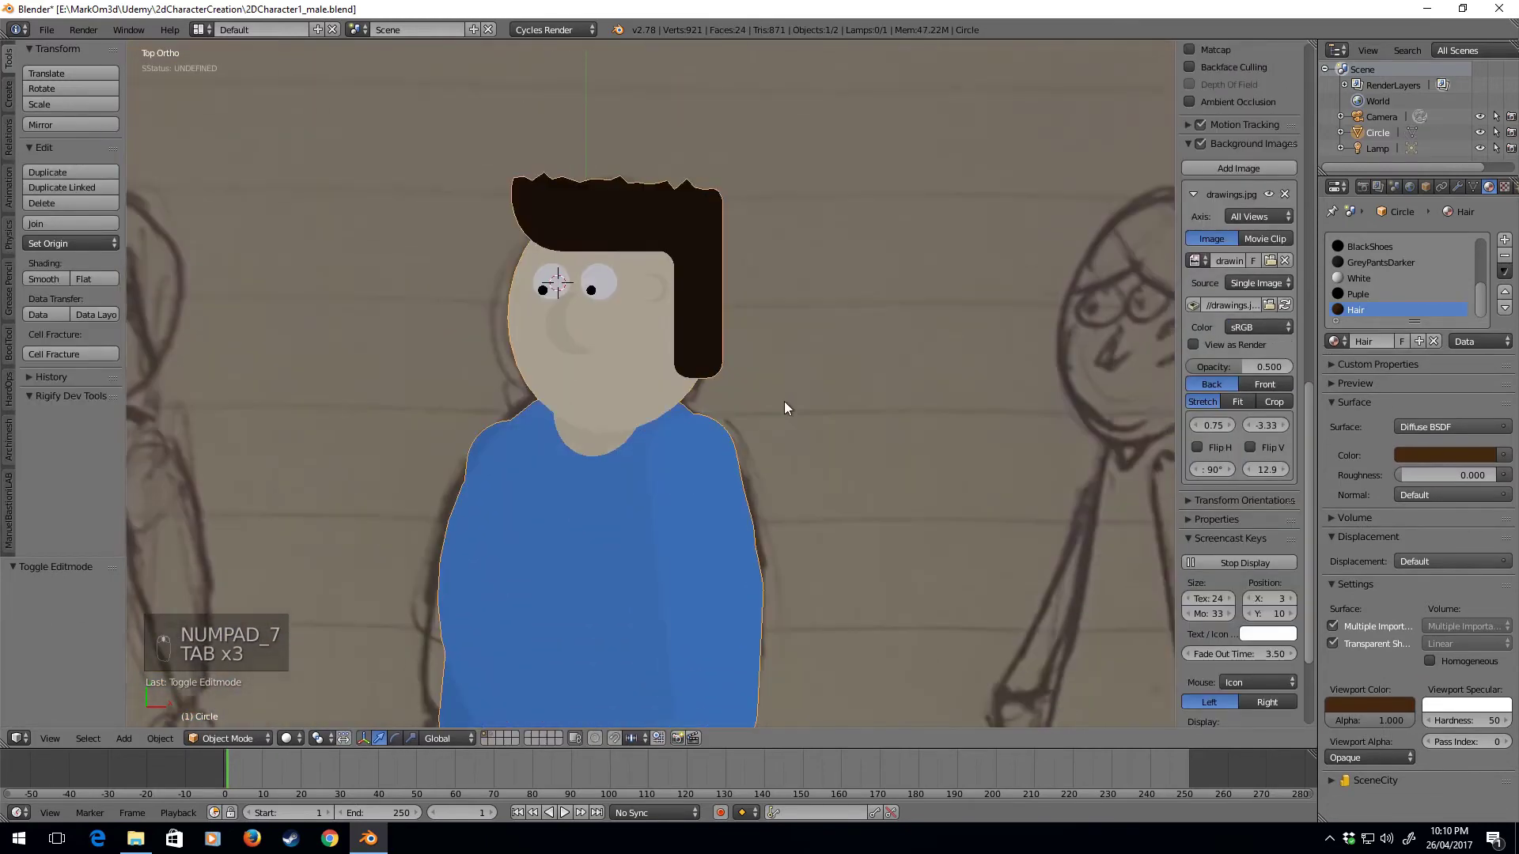
scroll(786, 399, down, 3)
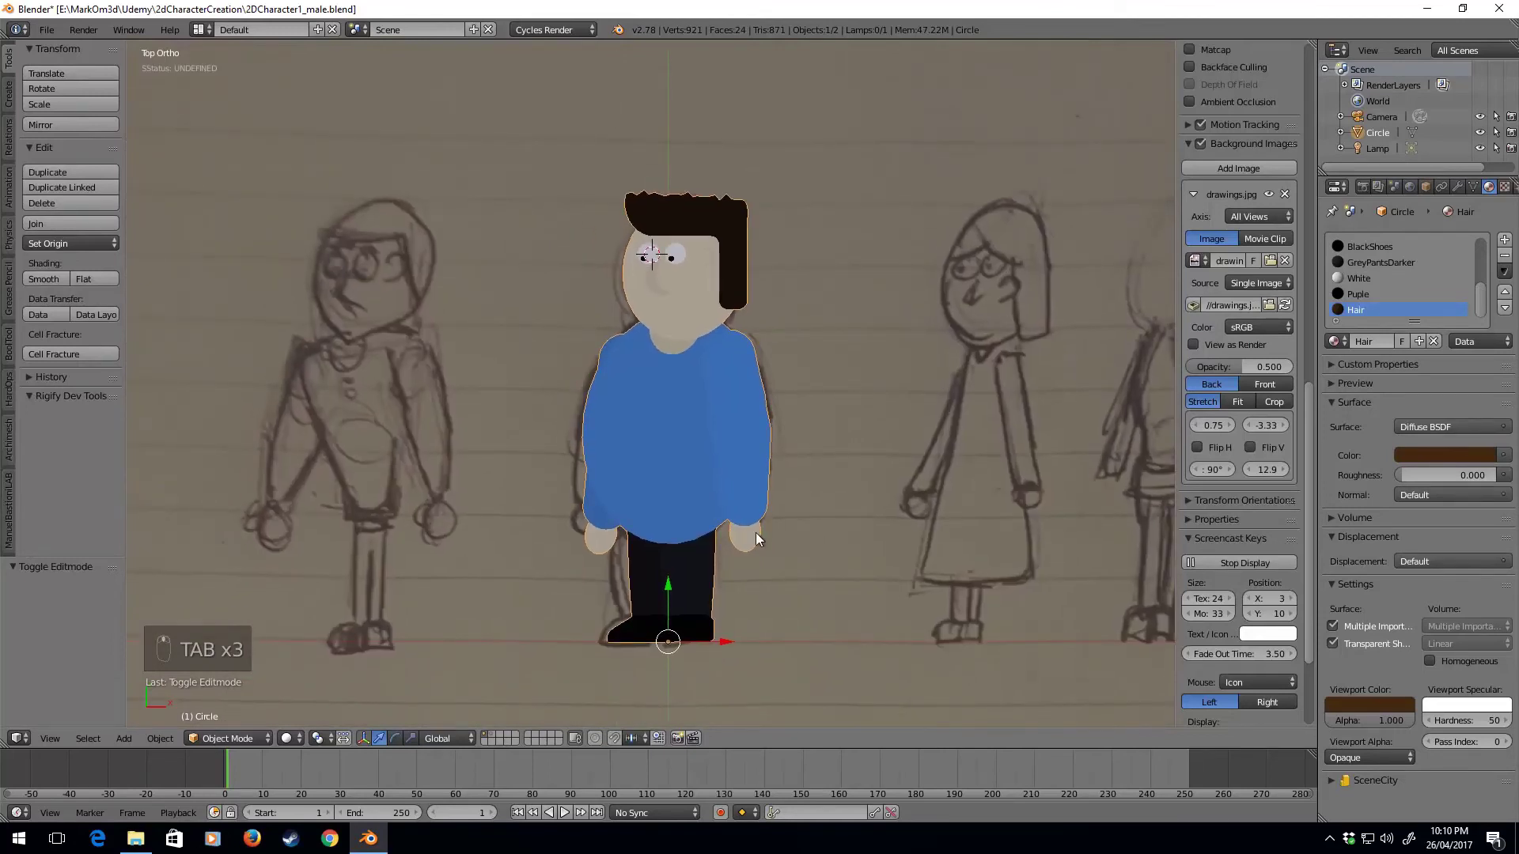
shift+middle_drag(759, 465, 742, 494)
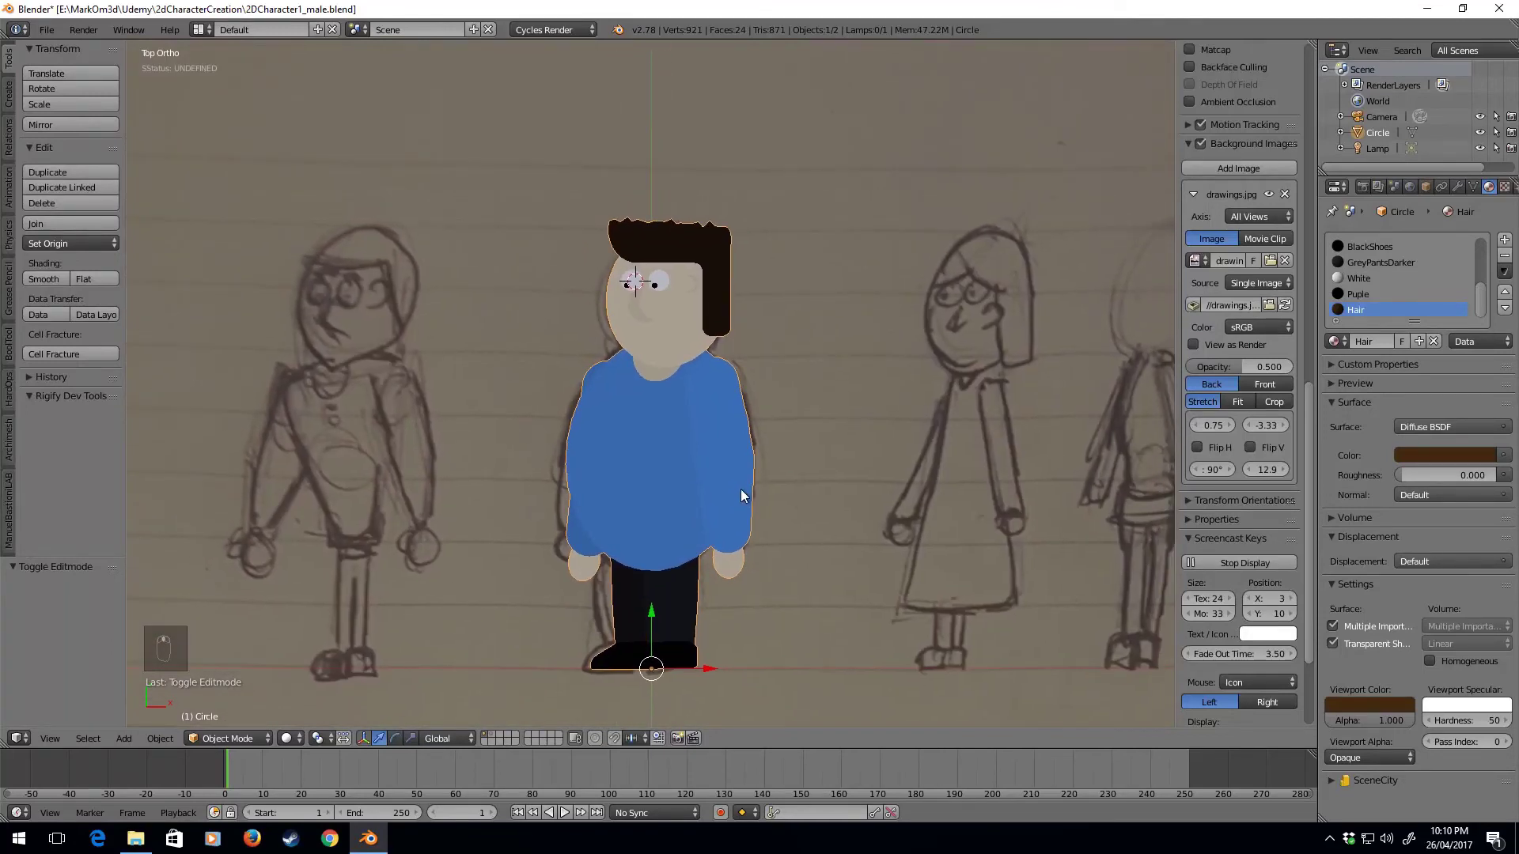